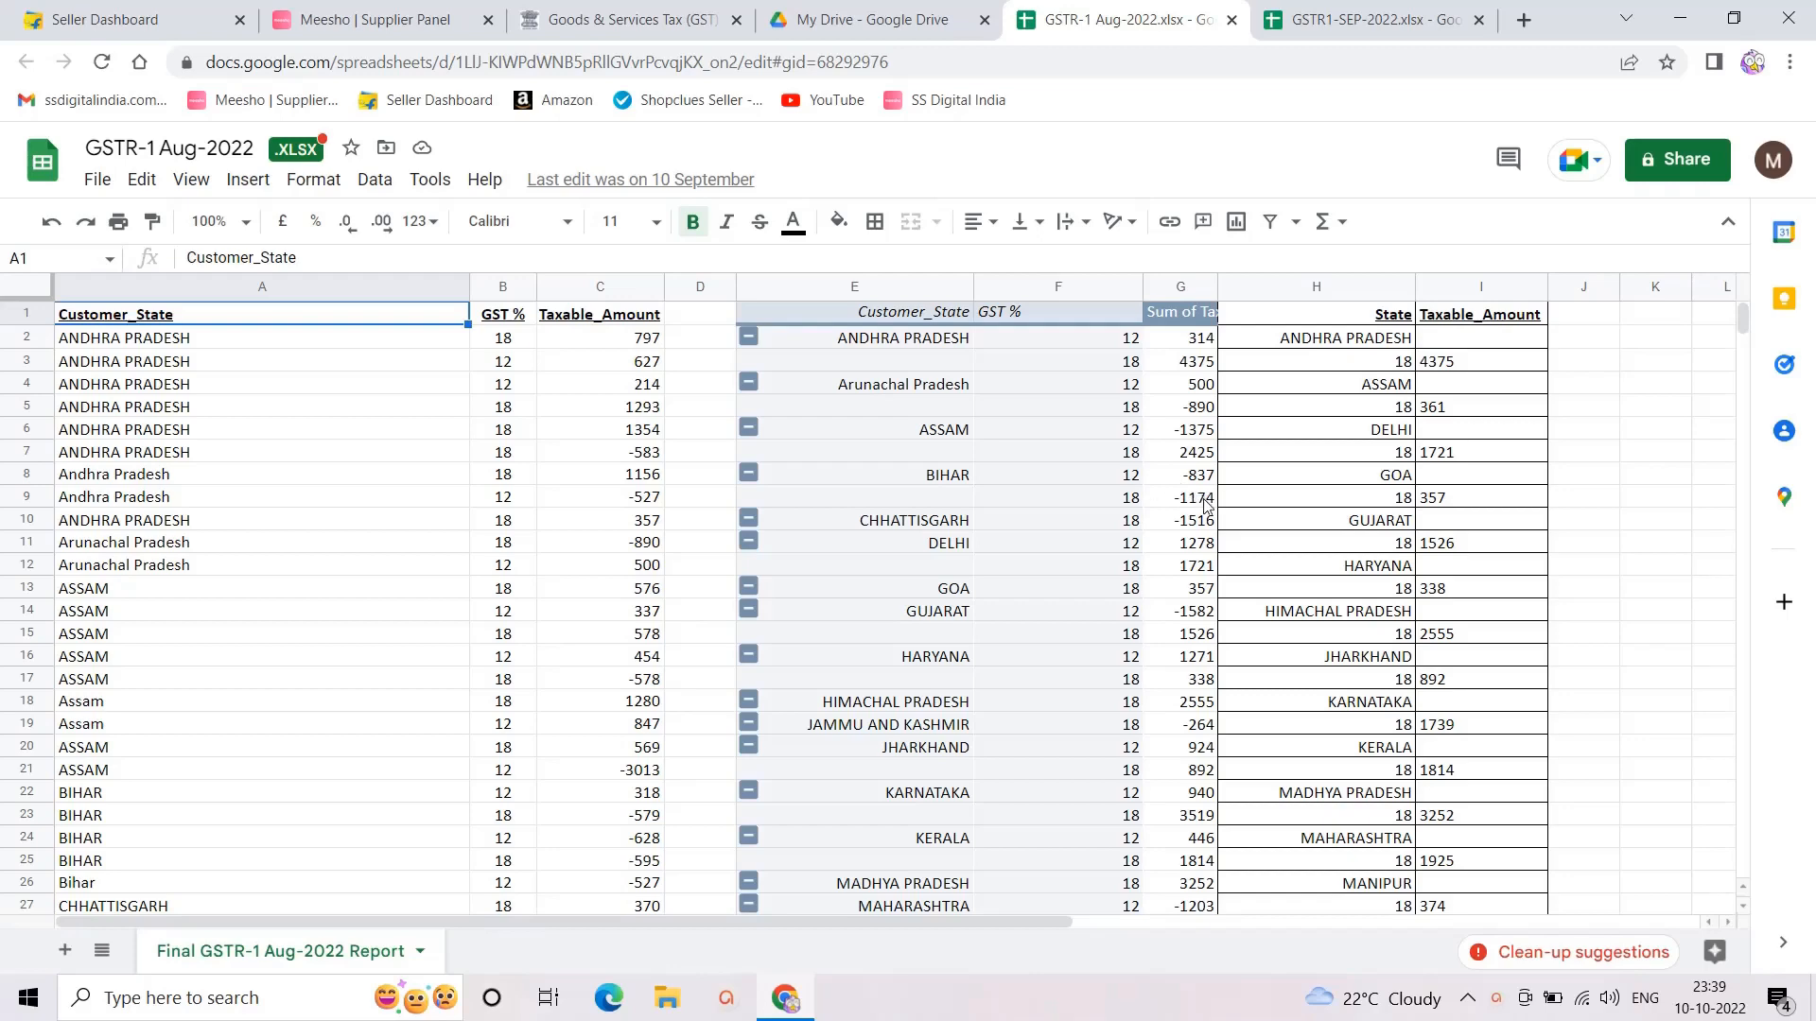
Step: Check how August's -1284 balance was calculated, then switch to the GSTR1-SEP-2022 workbook
scroll(1203, 520, "down", 10)
scroll(1470, 651, "up", 1)
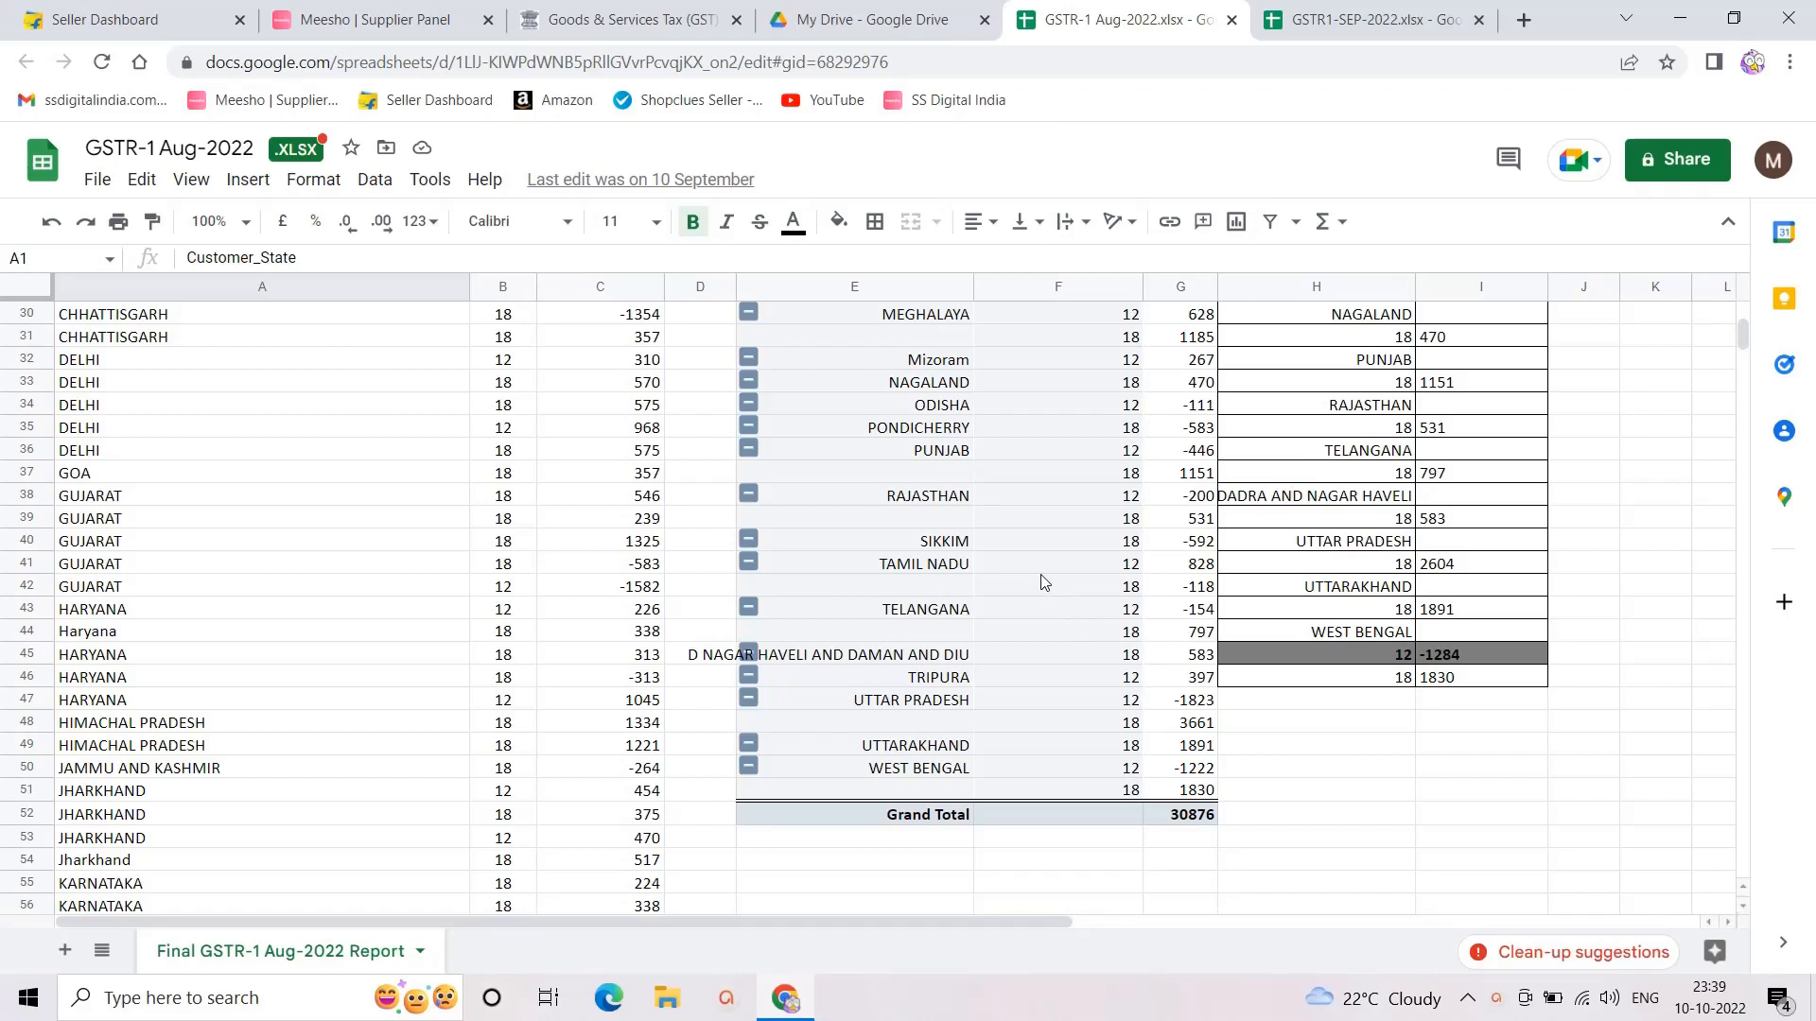
left_click(1449, 660)
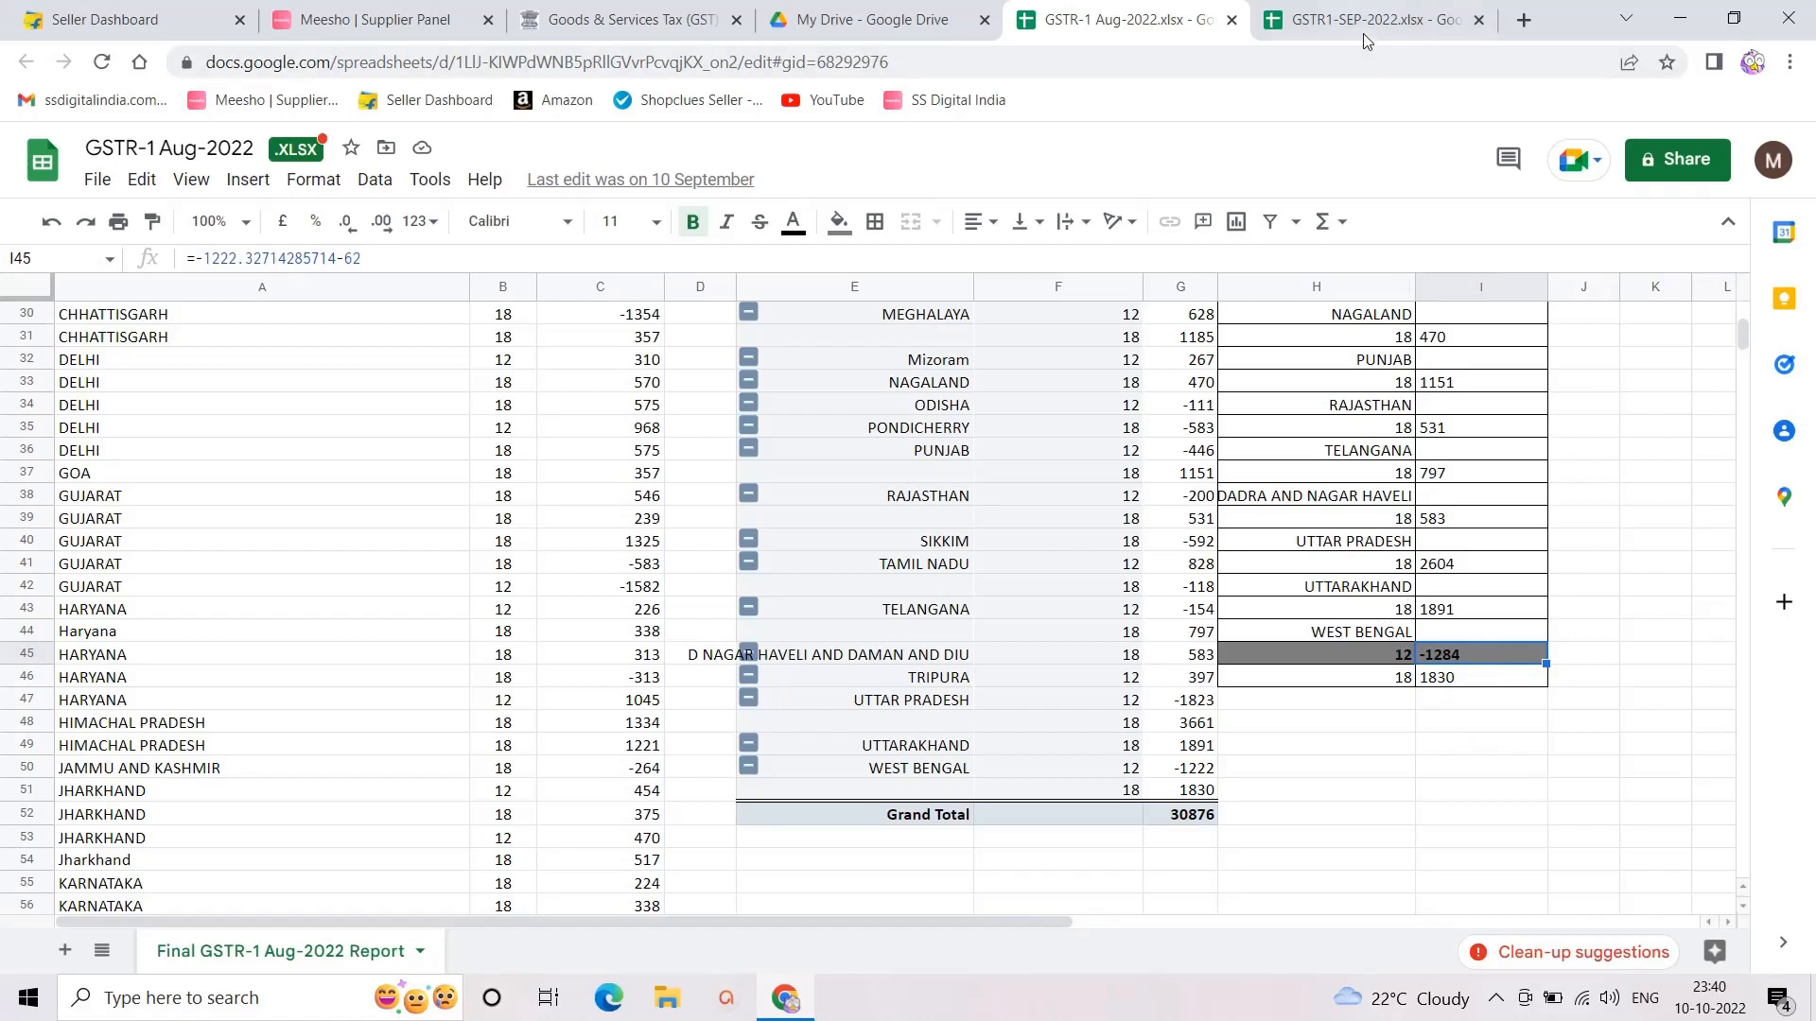
left_click(1345, 16)
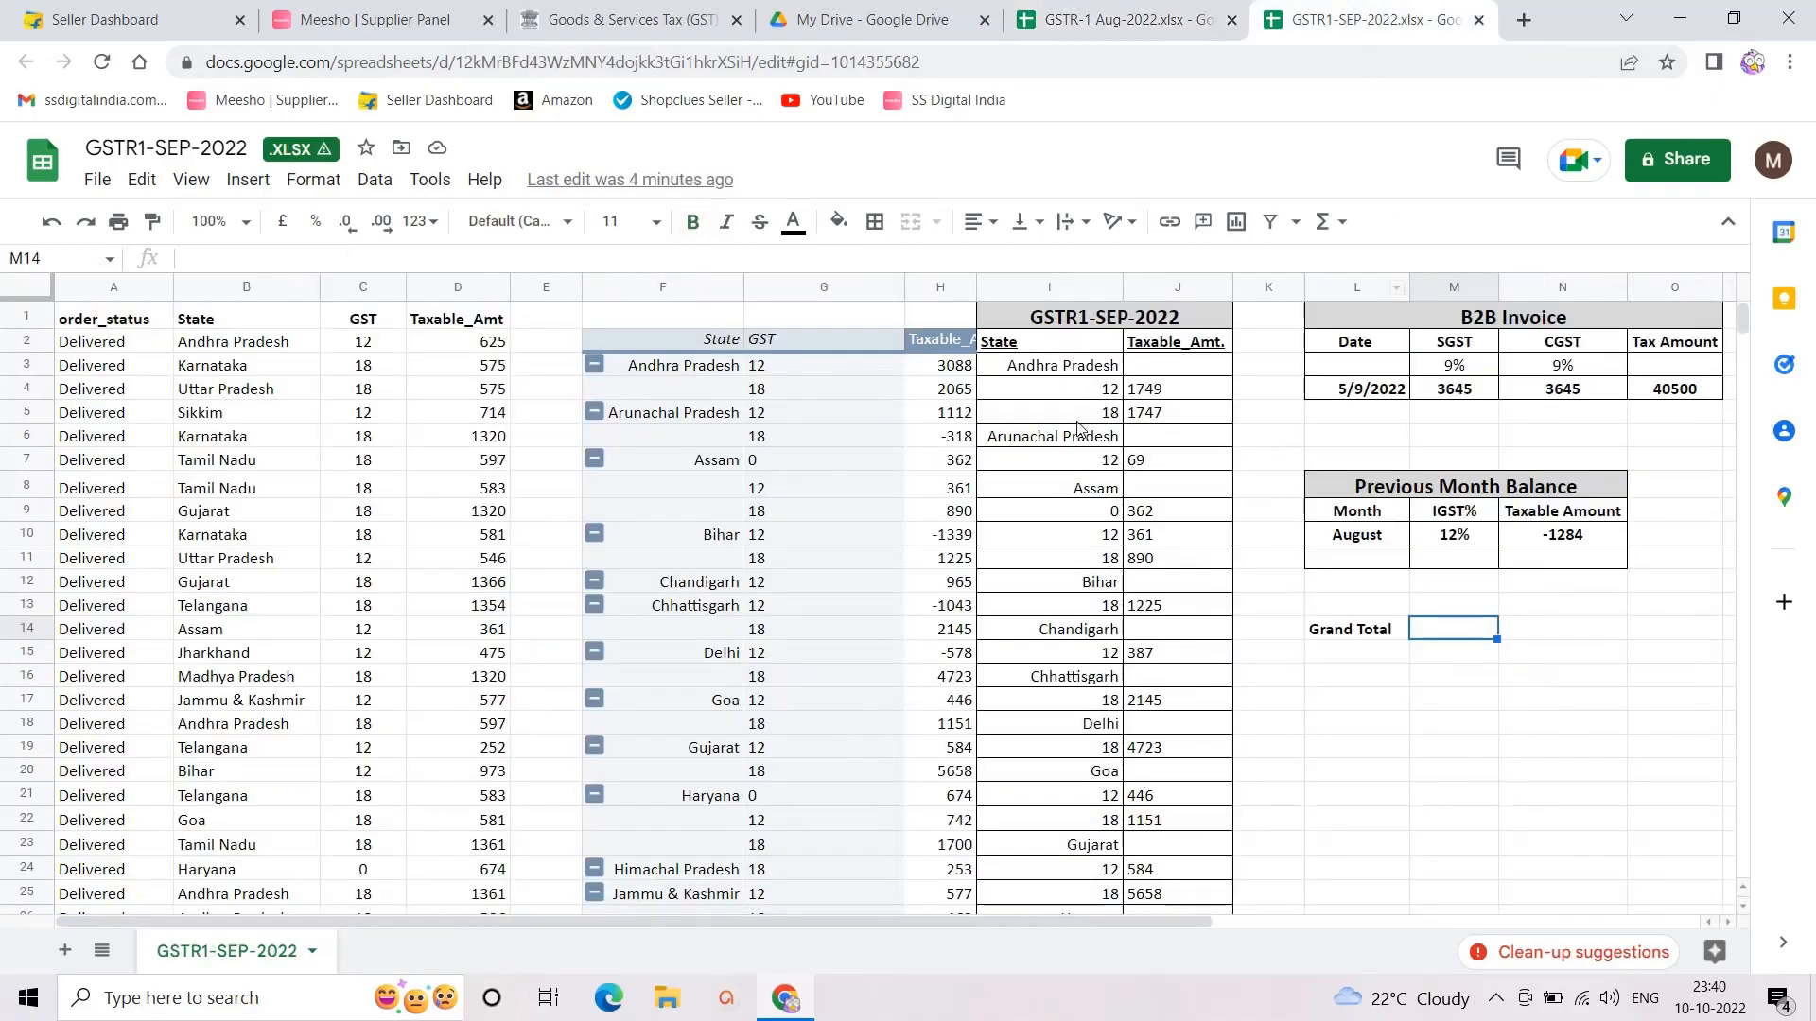
scroll(1126, 539, "down", 7)
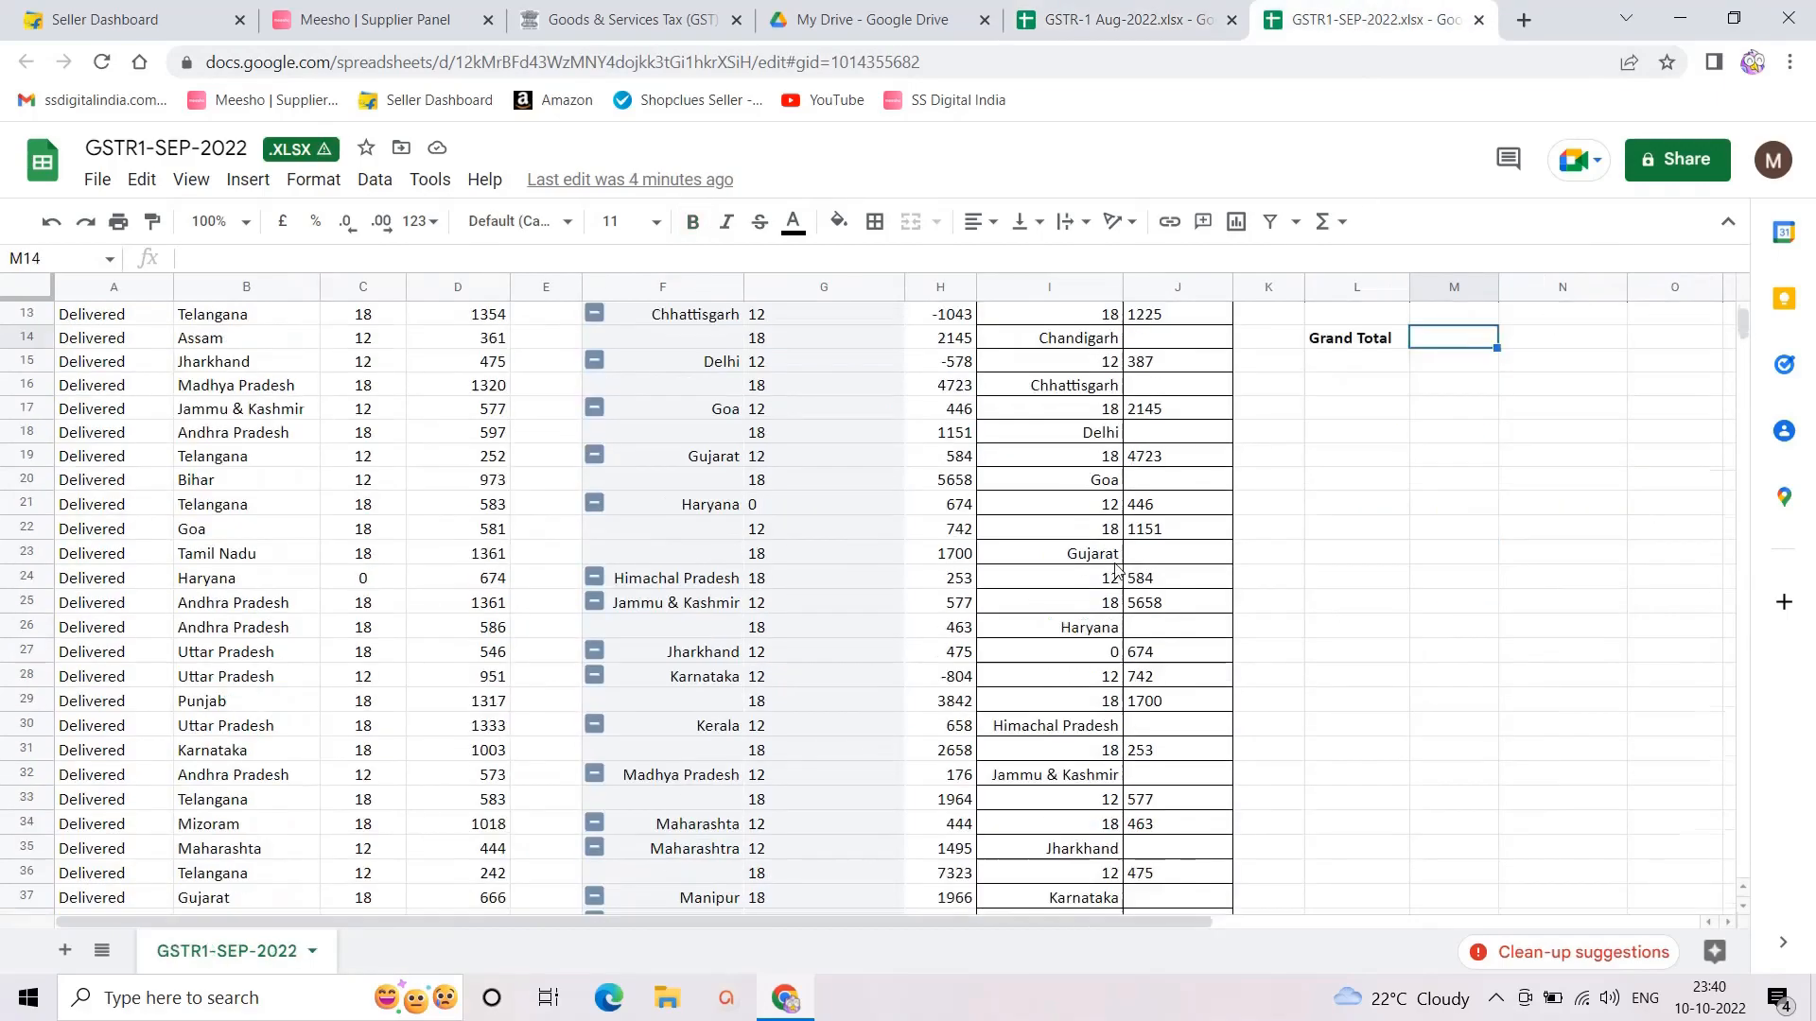
scroll(1116, 583, "down", 10)
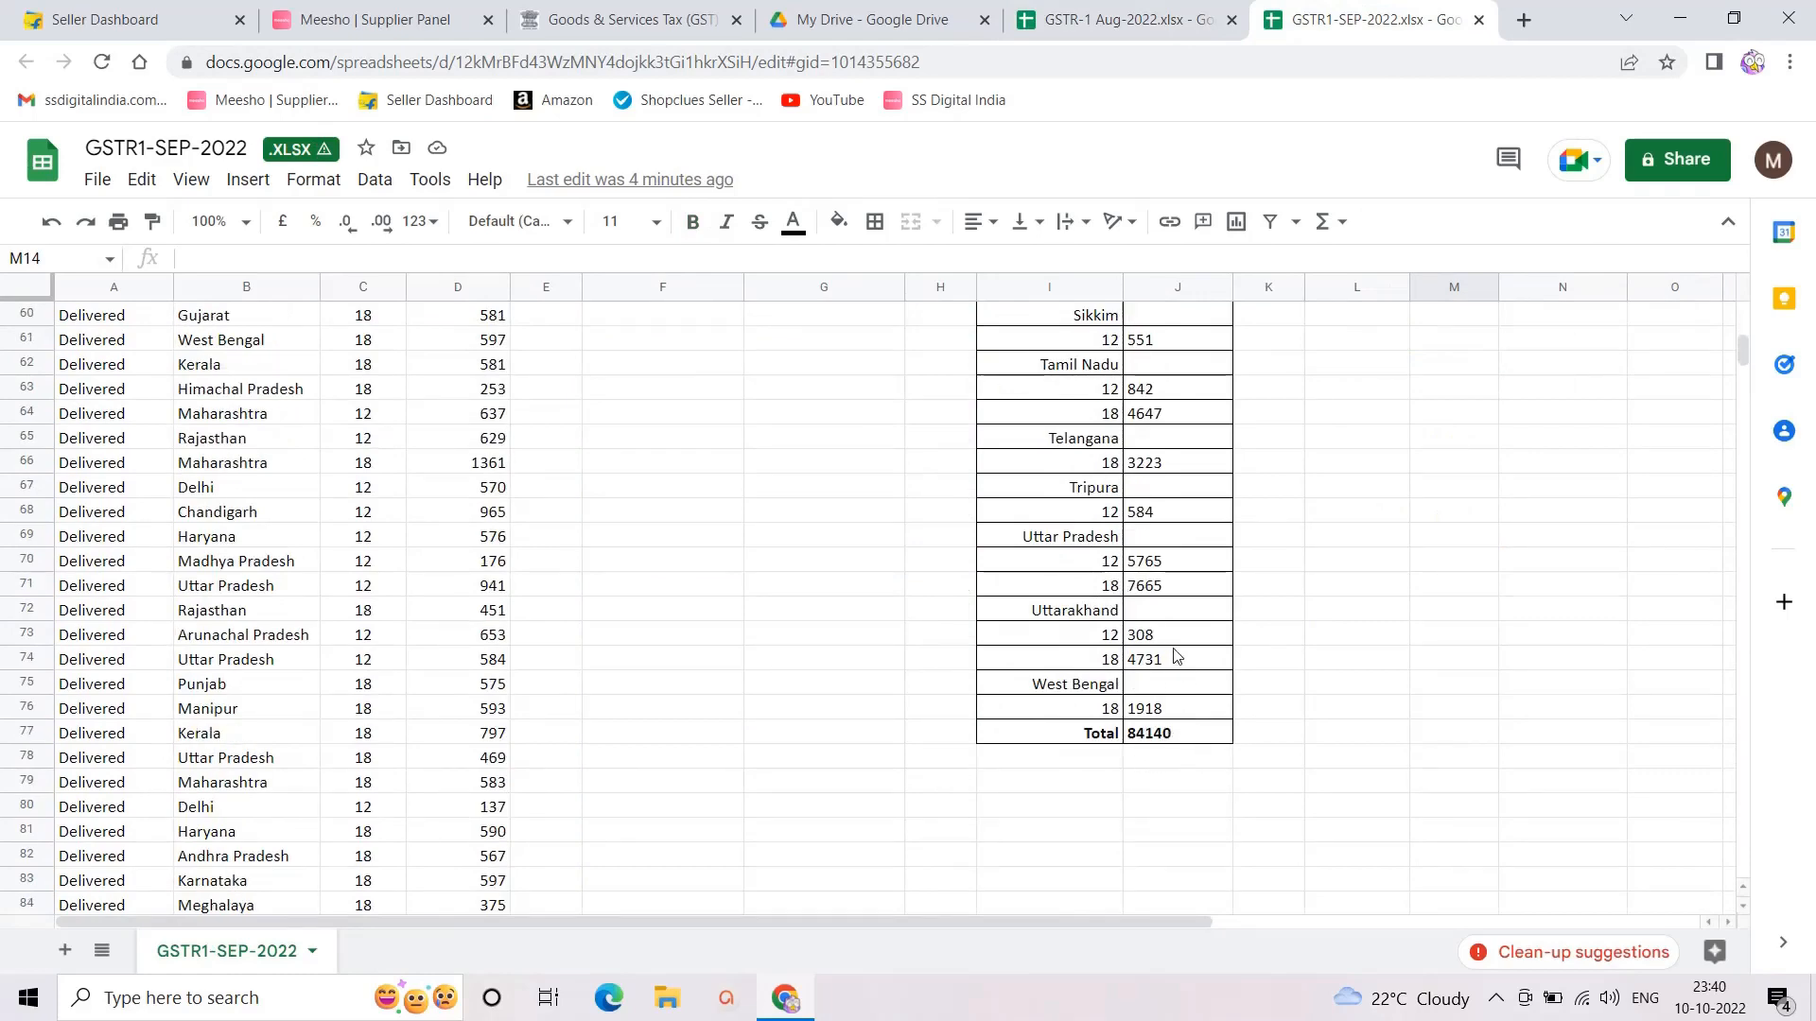
scroll(1176, 655, "up", 5)
scroll(1175, 655, "up", 3)
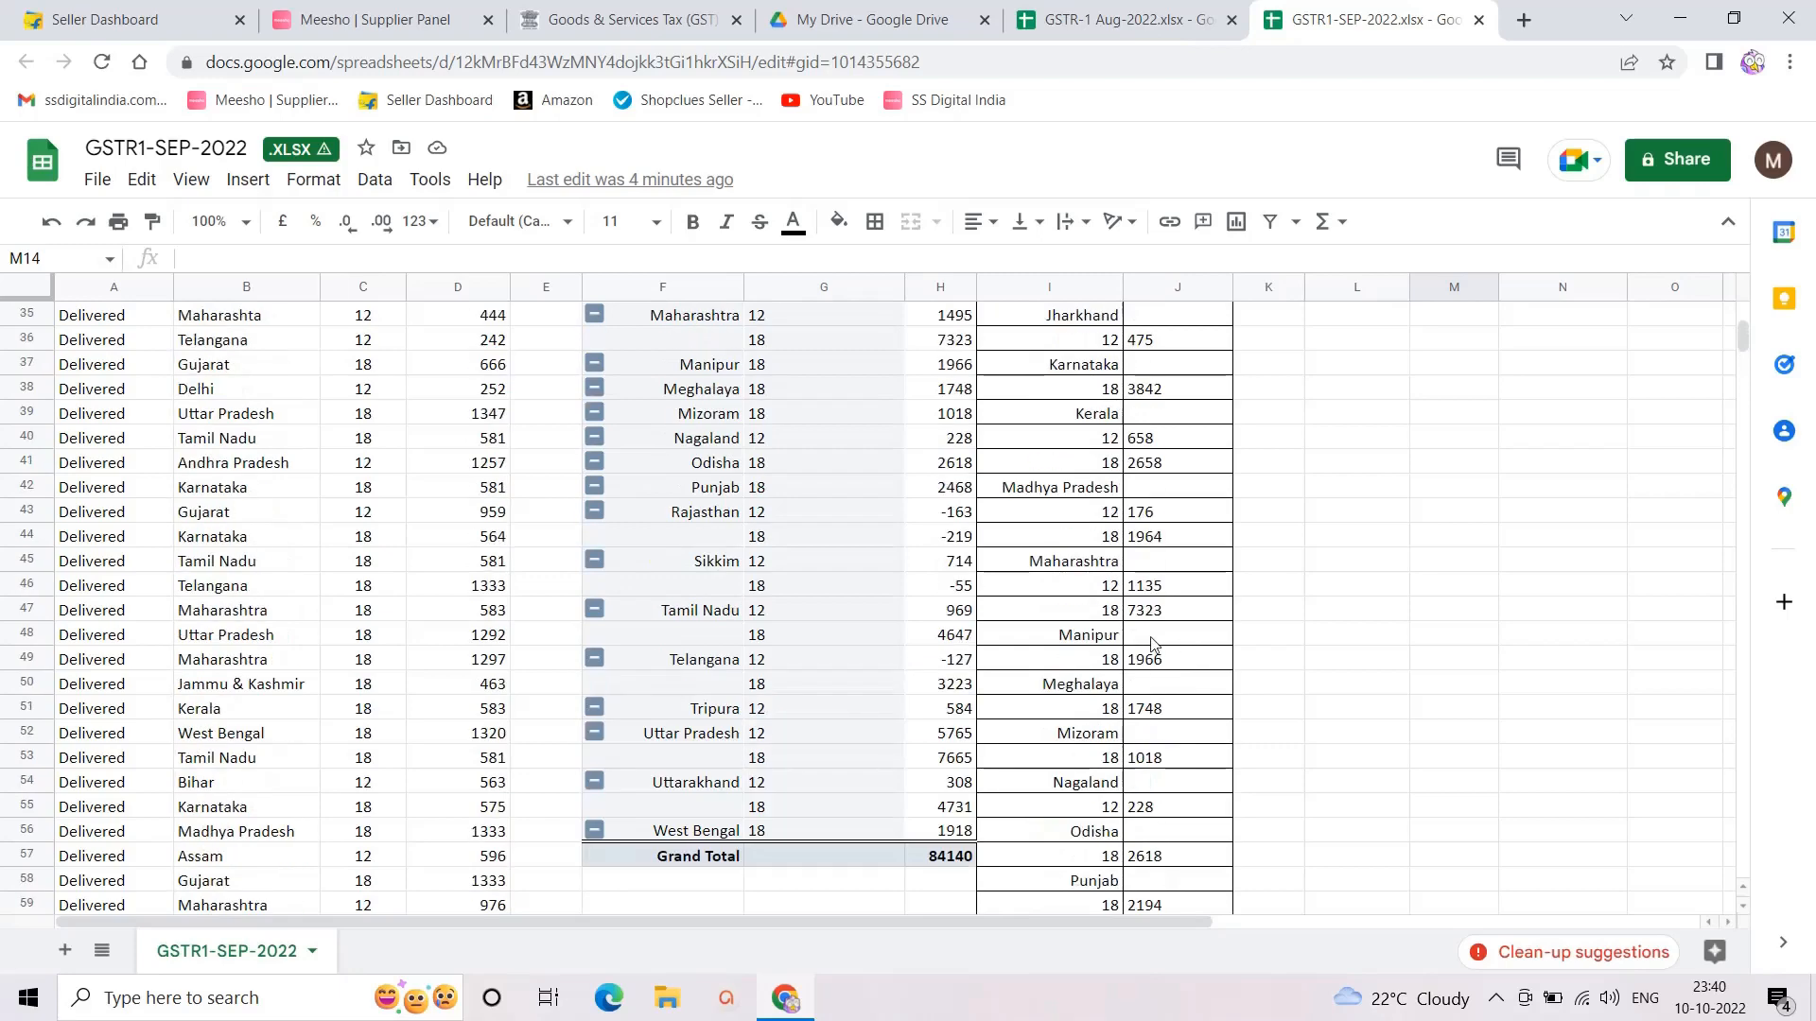
scroll(1111, 650, "up", 10)
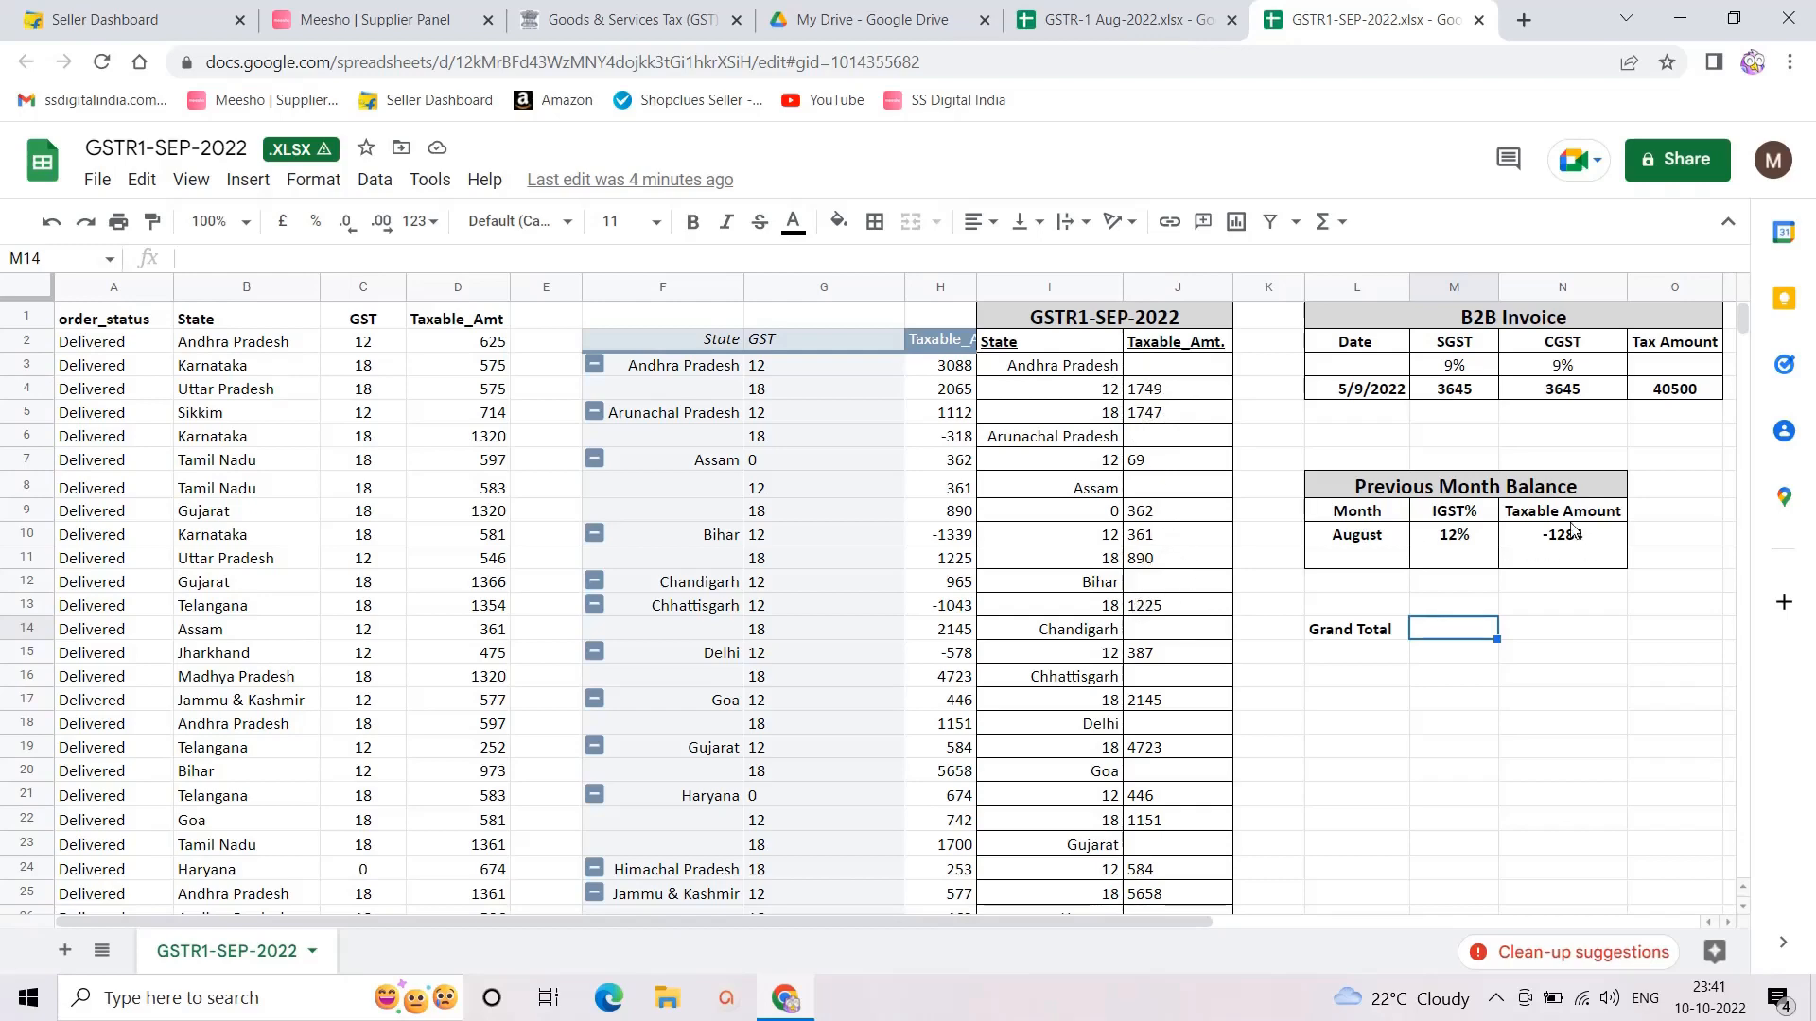
left_click(1138, 394)
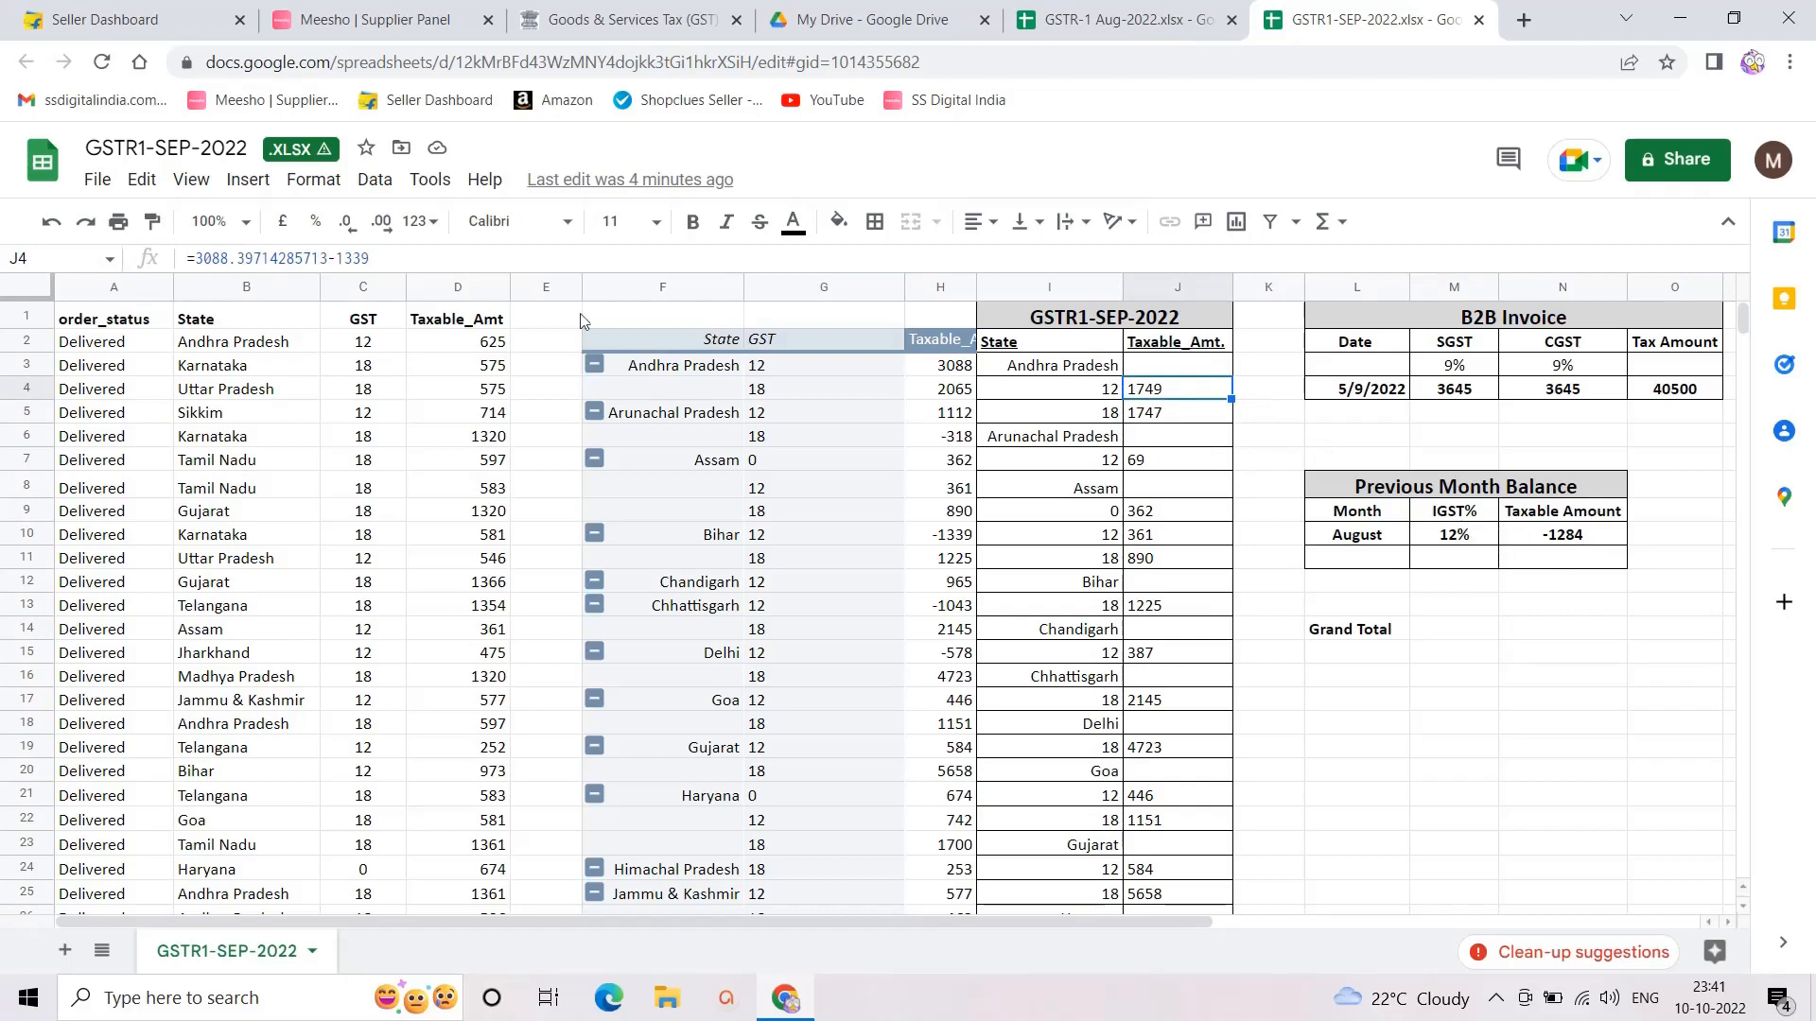
Step: Append -1284 to the Andhra Pradesh 12% formula, making it 465 and the Total 82856
left_click(399, 259)
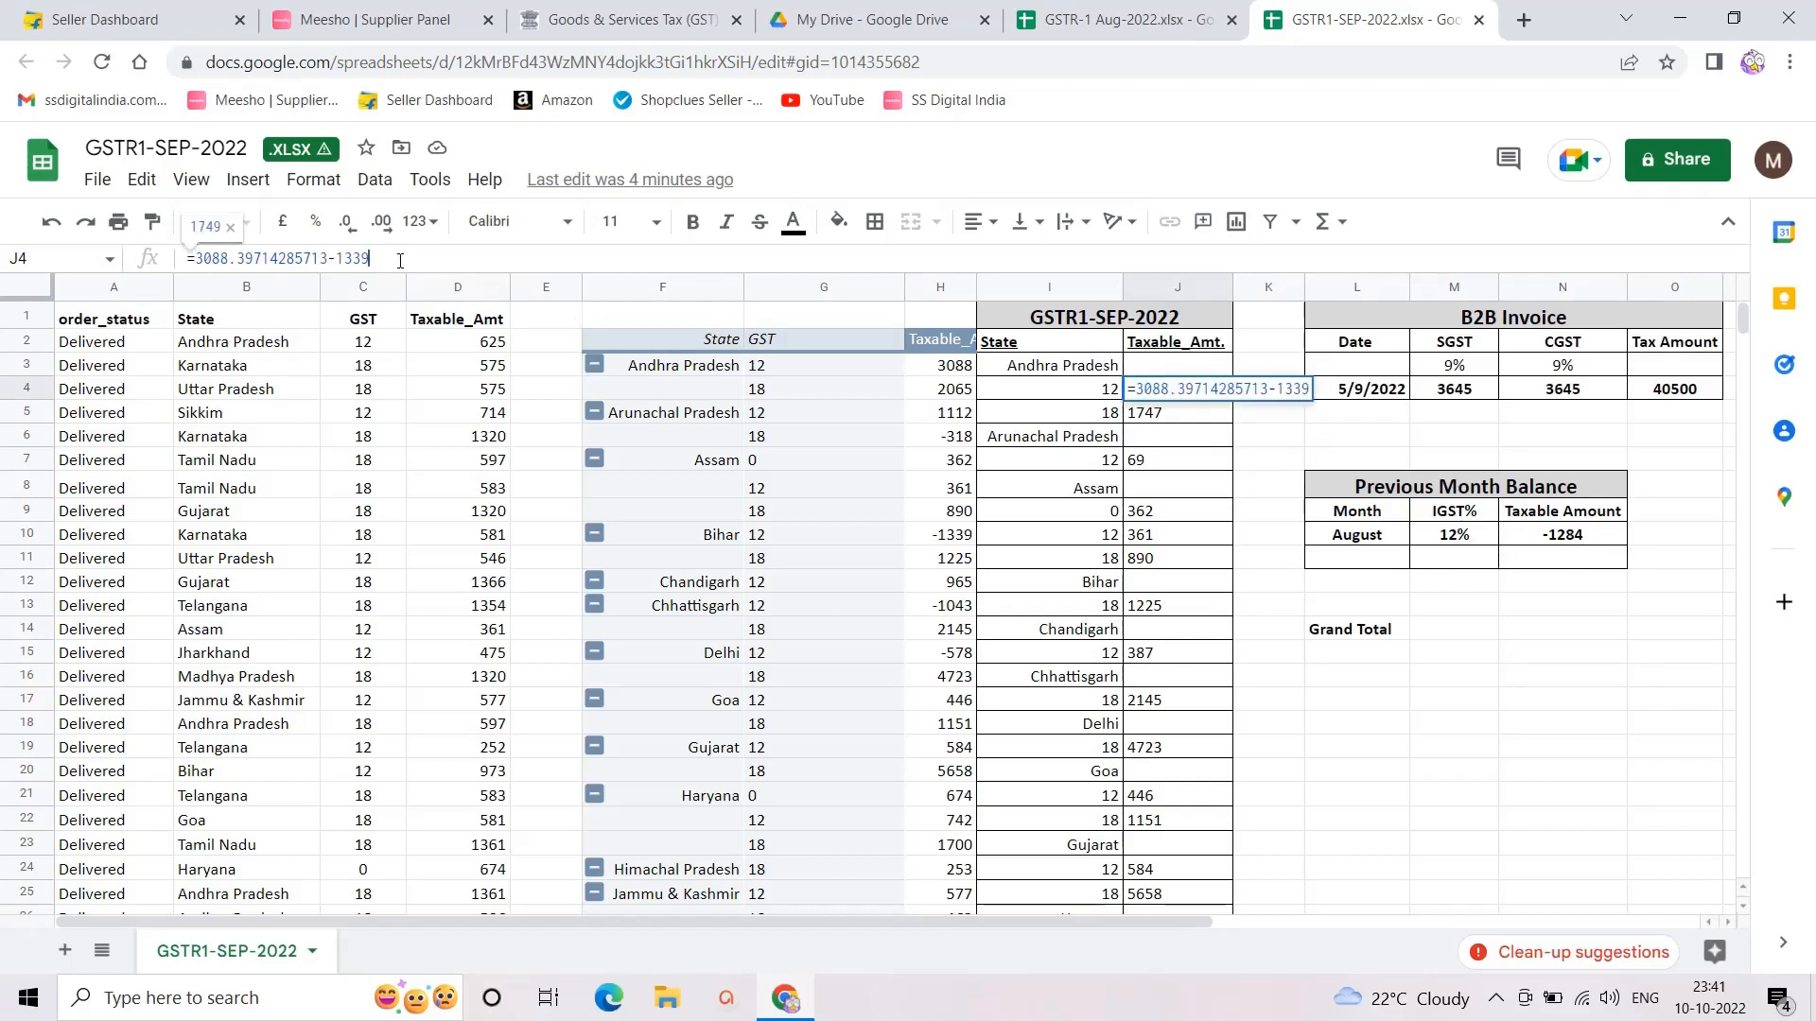
type("-1284")
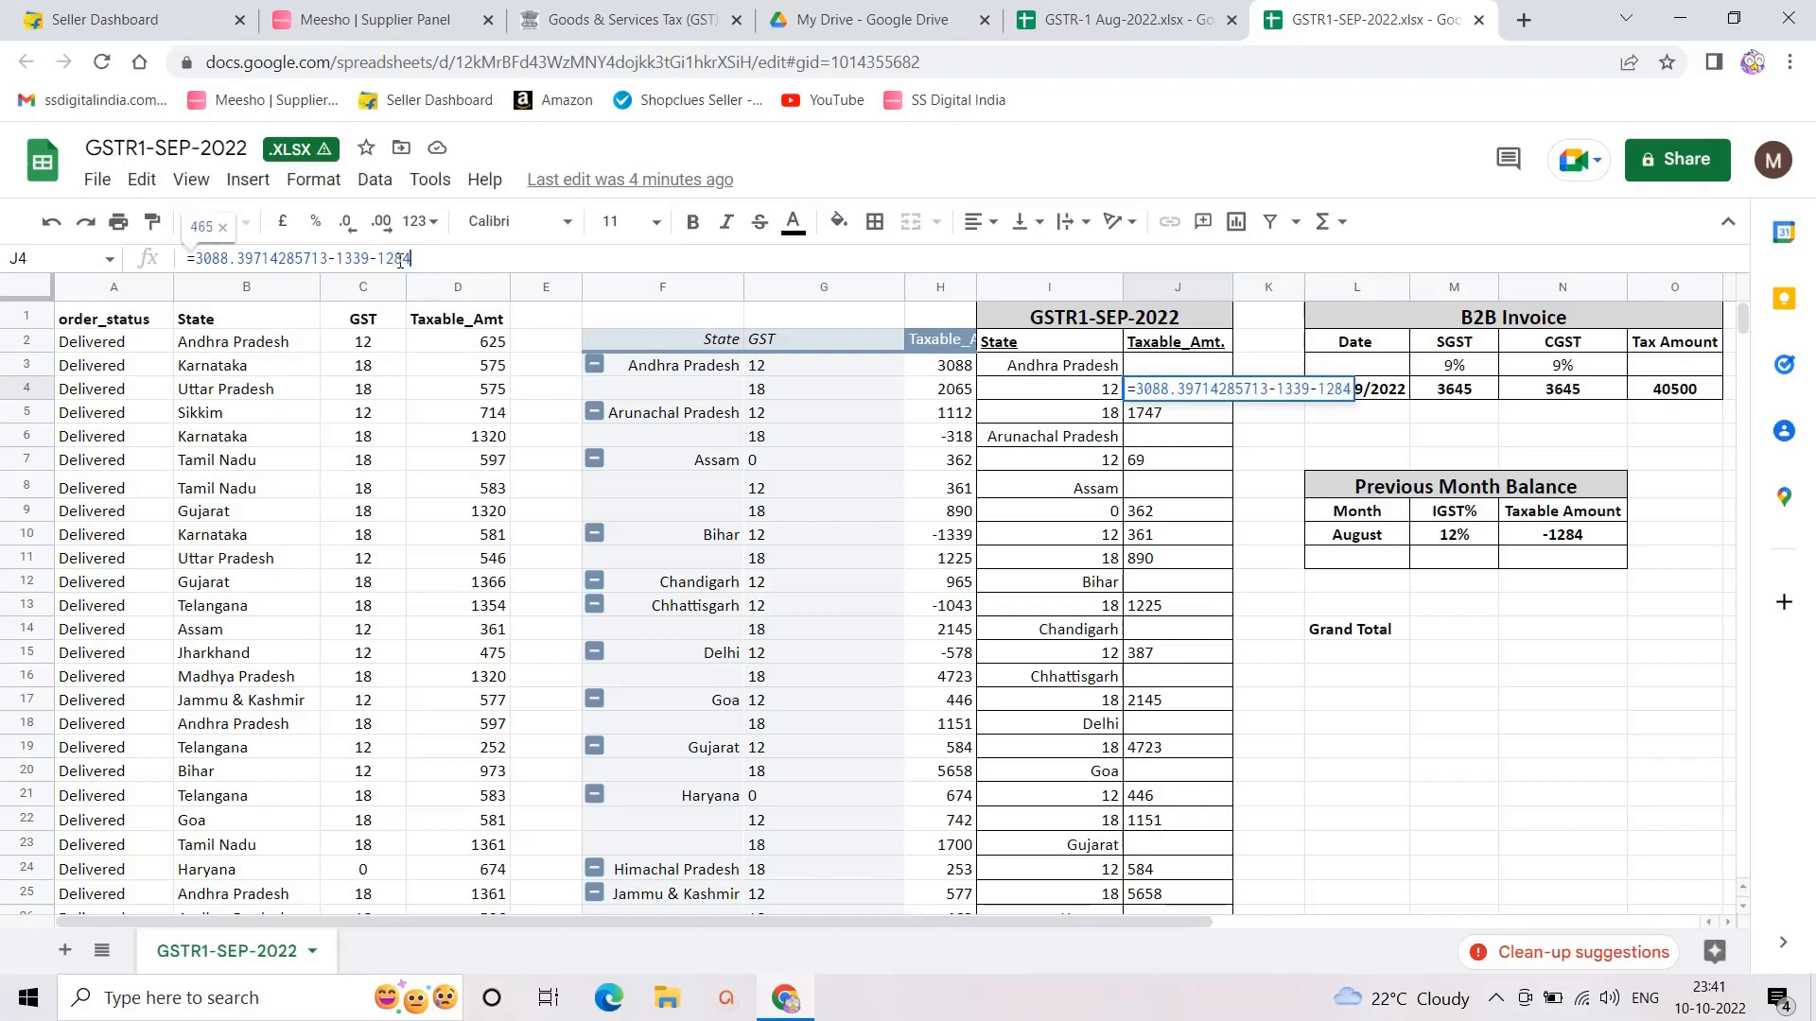
key("Return")
scroll(1130, 610, "down", 6)
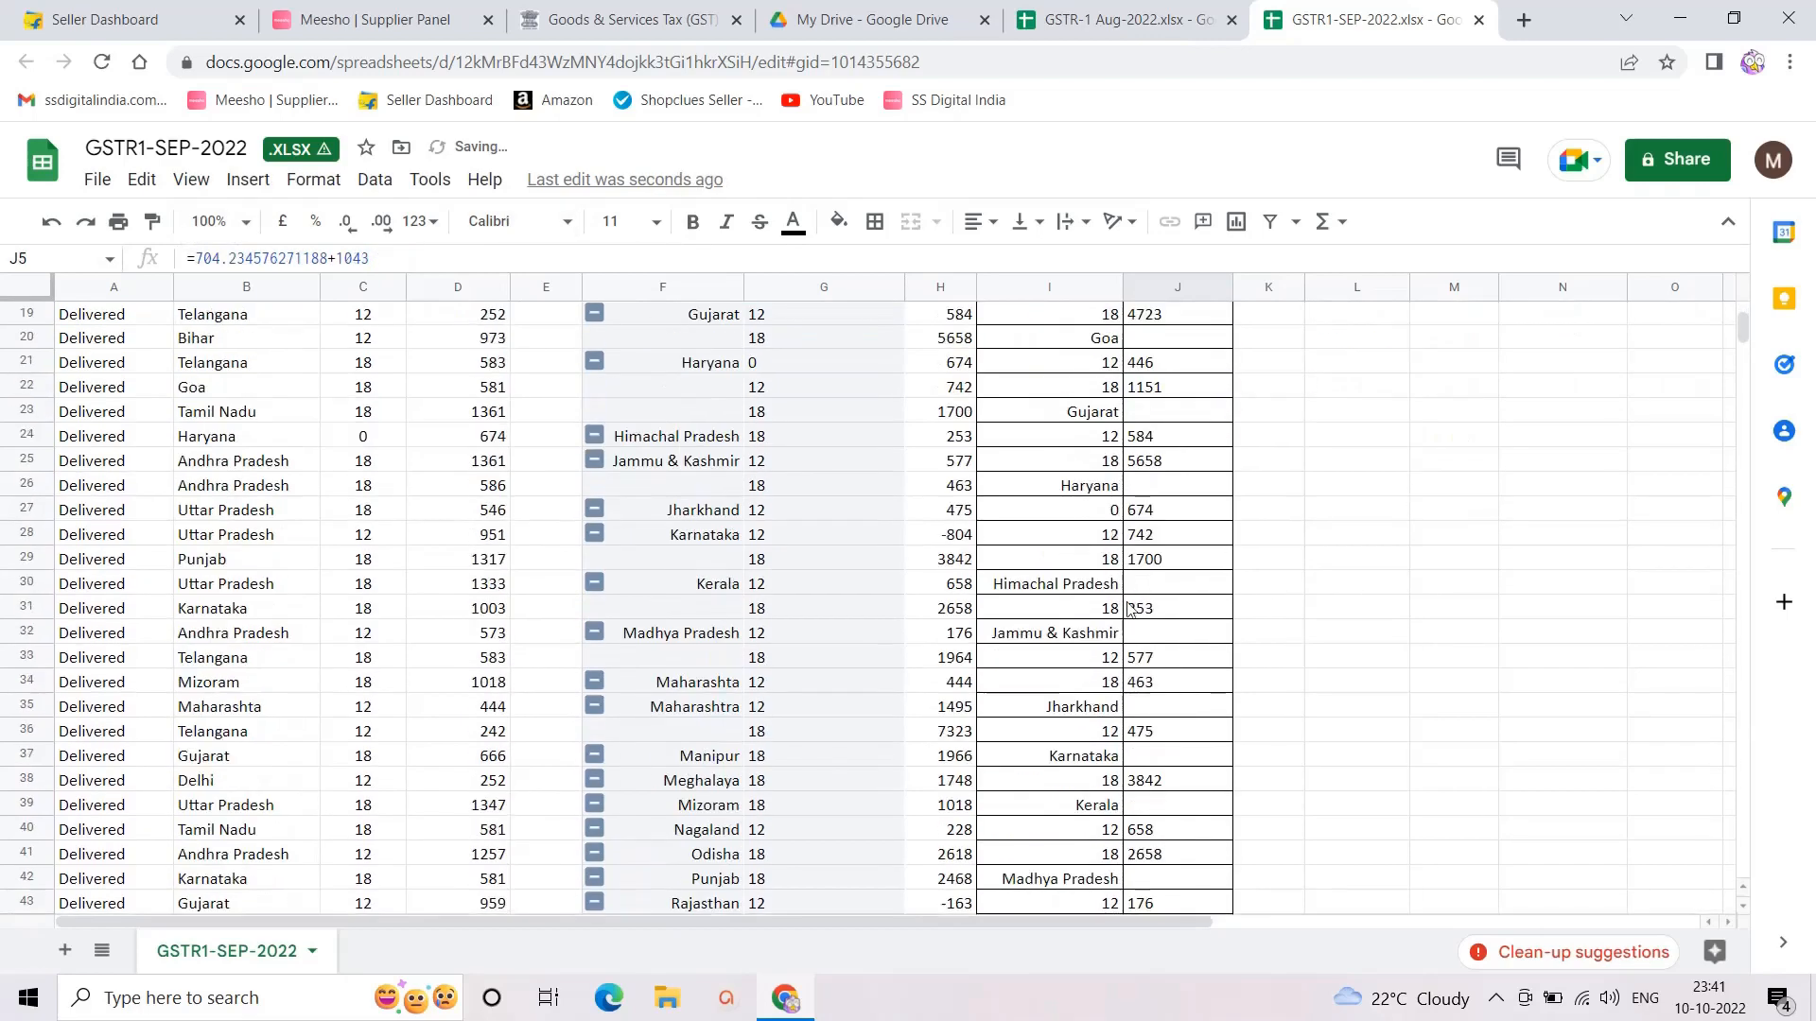
scroll(1130, 610, "down", 14)
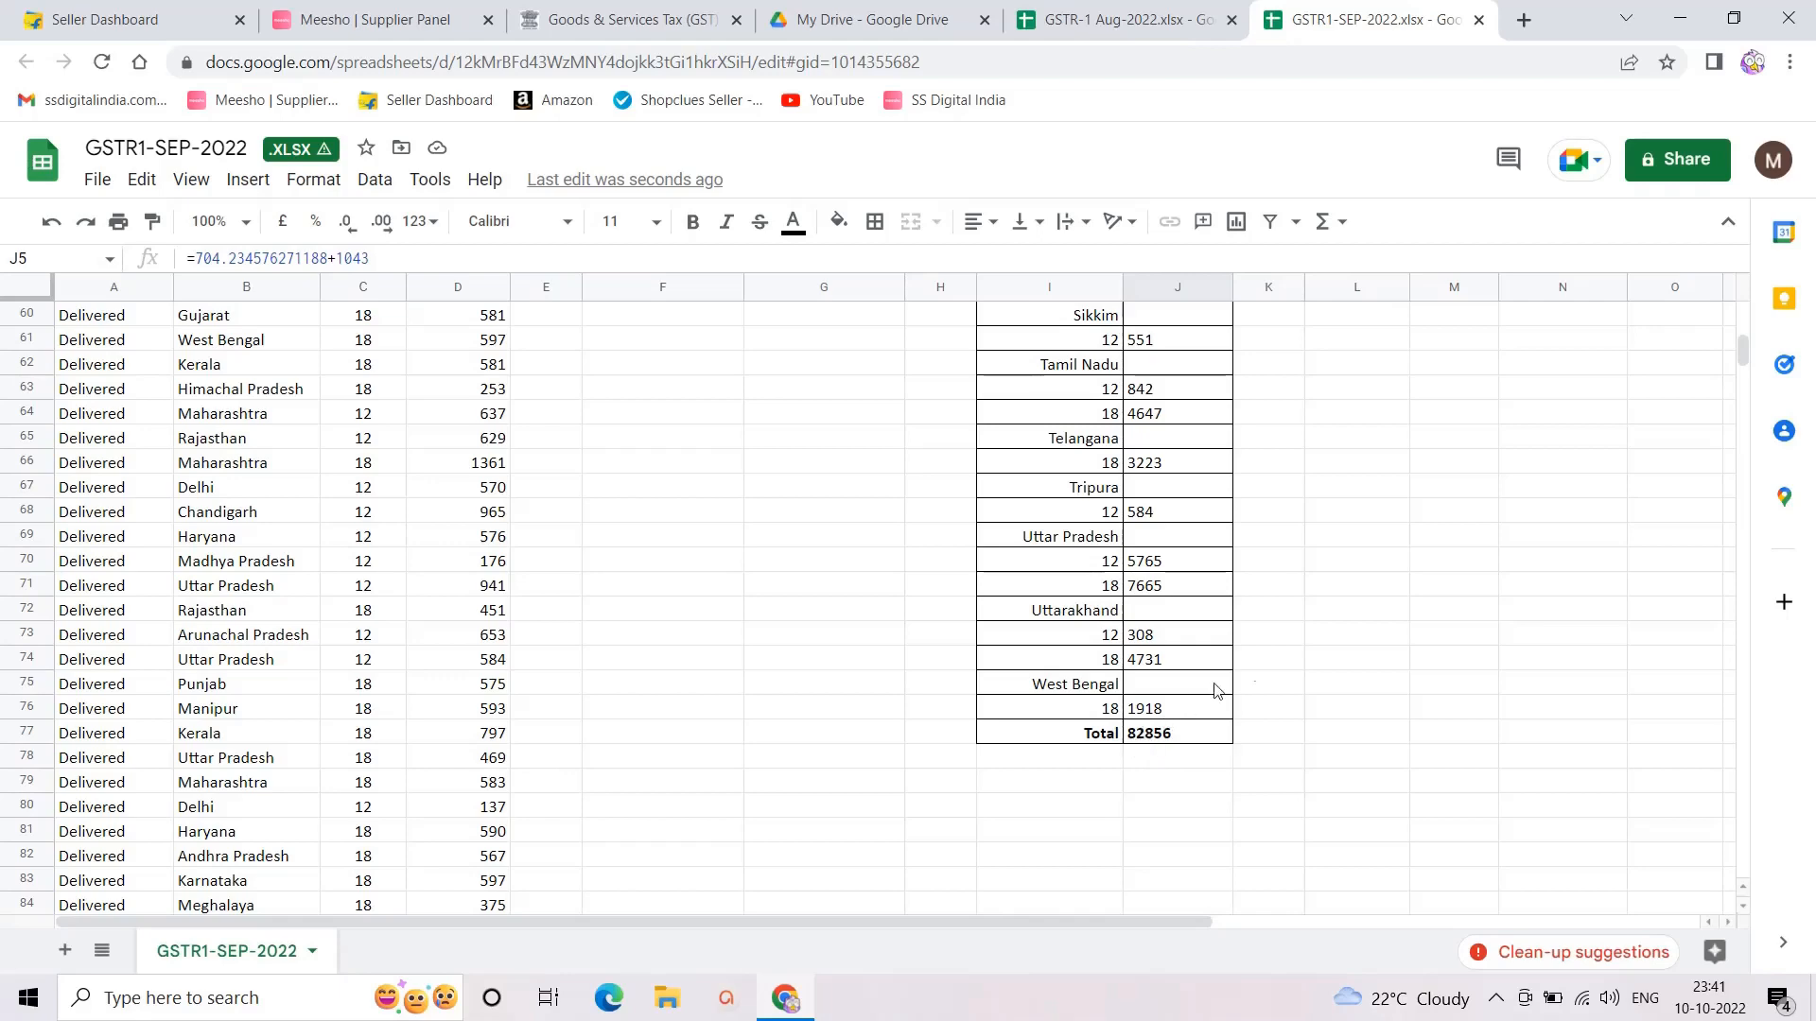
scroll(1262, 666, "up", 12)
scroll(1262, 666, "up", 5)
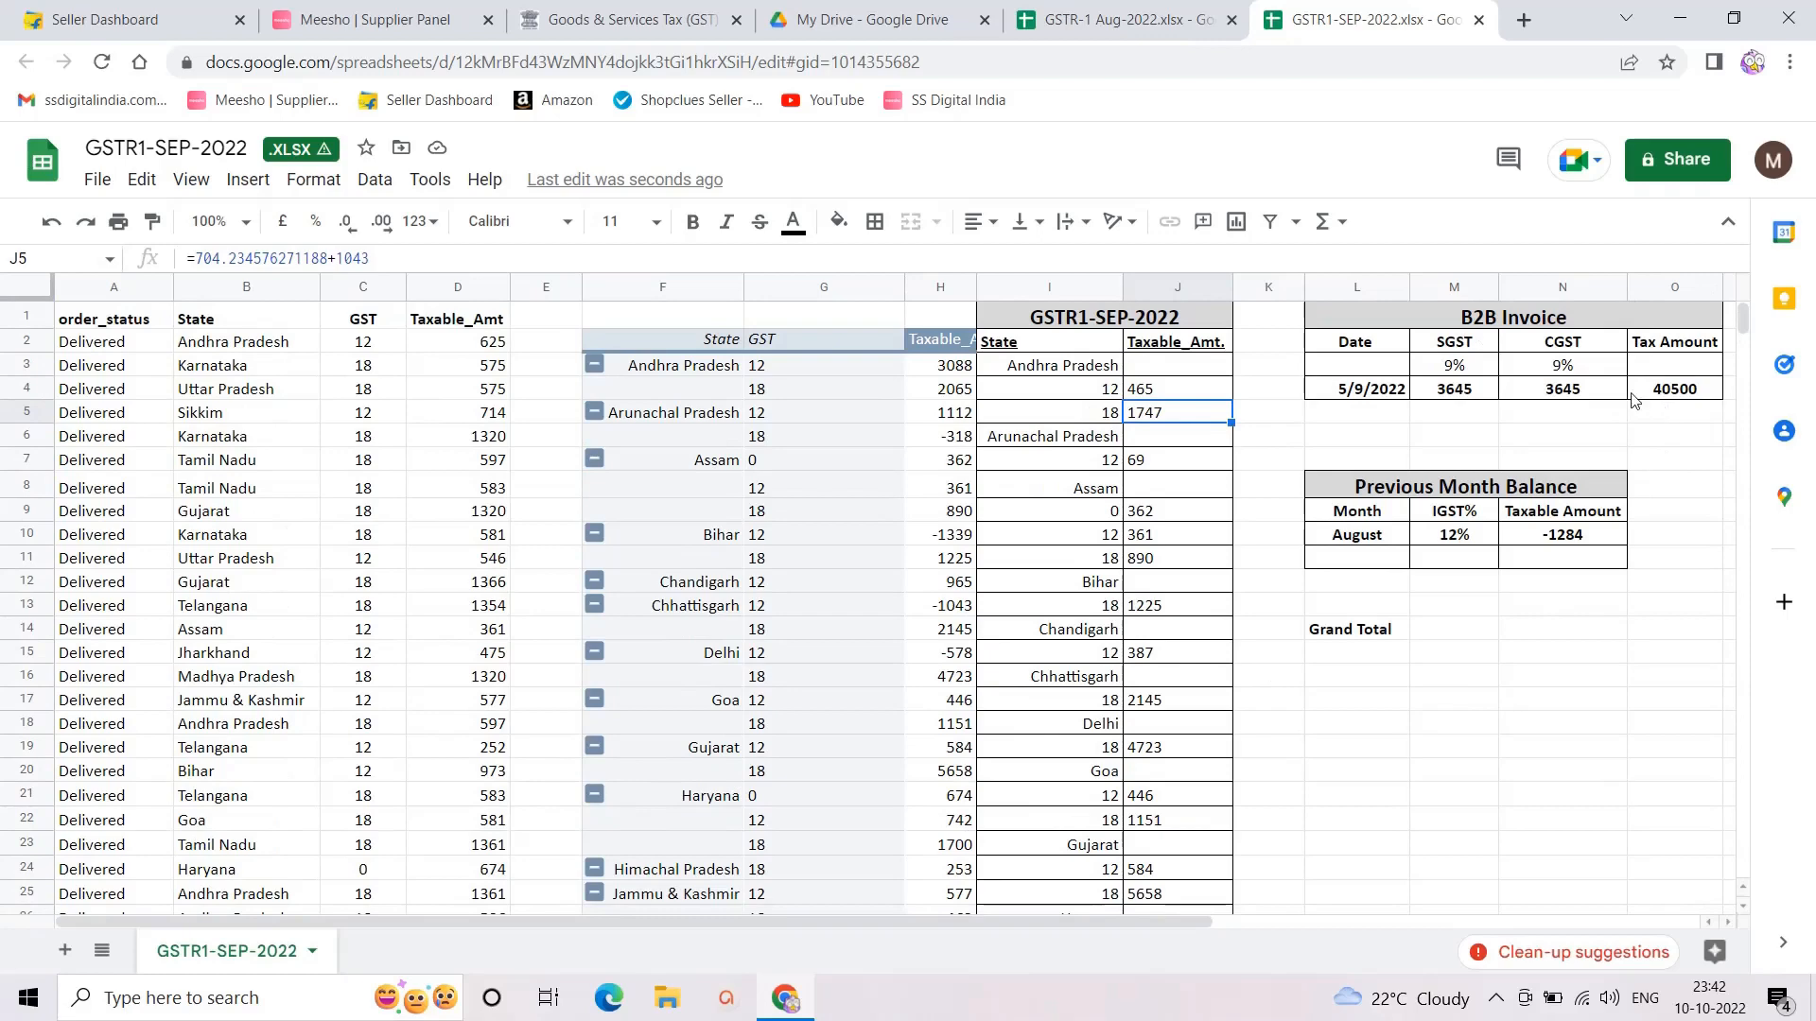
Step: Enter a Grand Total formula adding the Total 82856 (J77) to the B2B Tax Amount 40500 (O4)
left_click(1453, 631)
type("=")
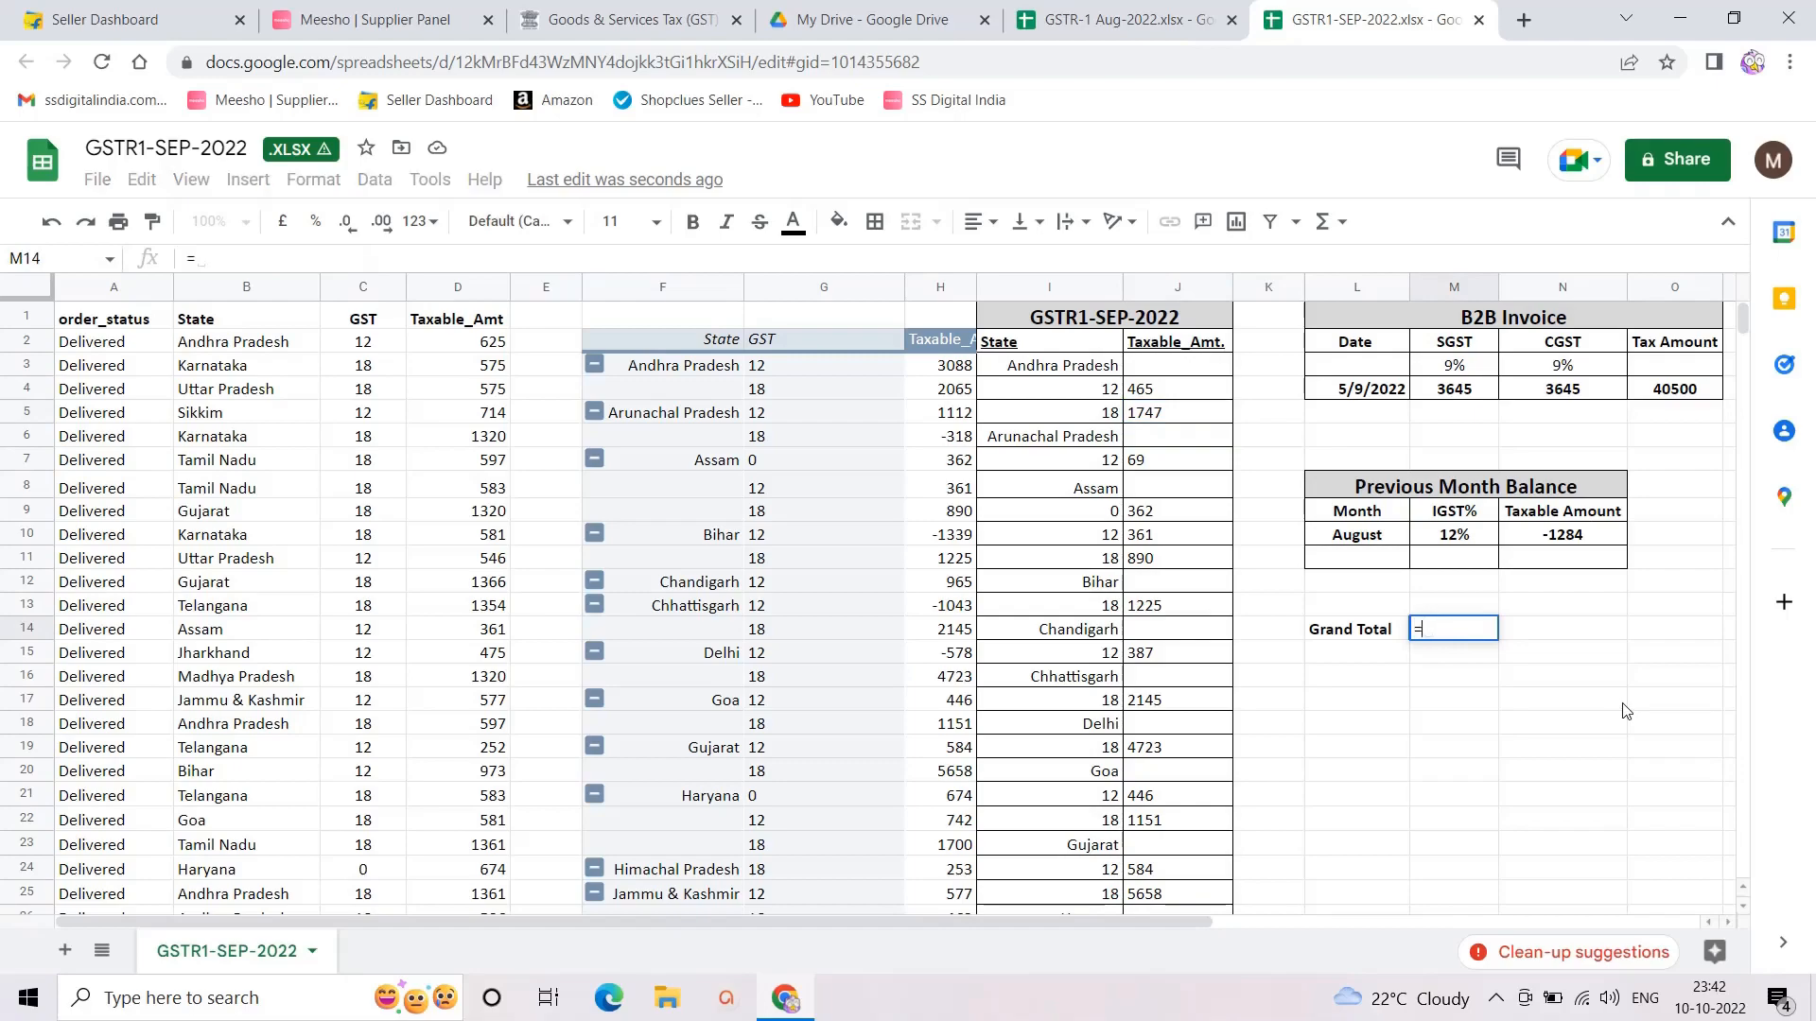
scroll(1135, 671, "down", 5)
scroll(1095, 691, "down", 15)
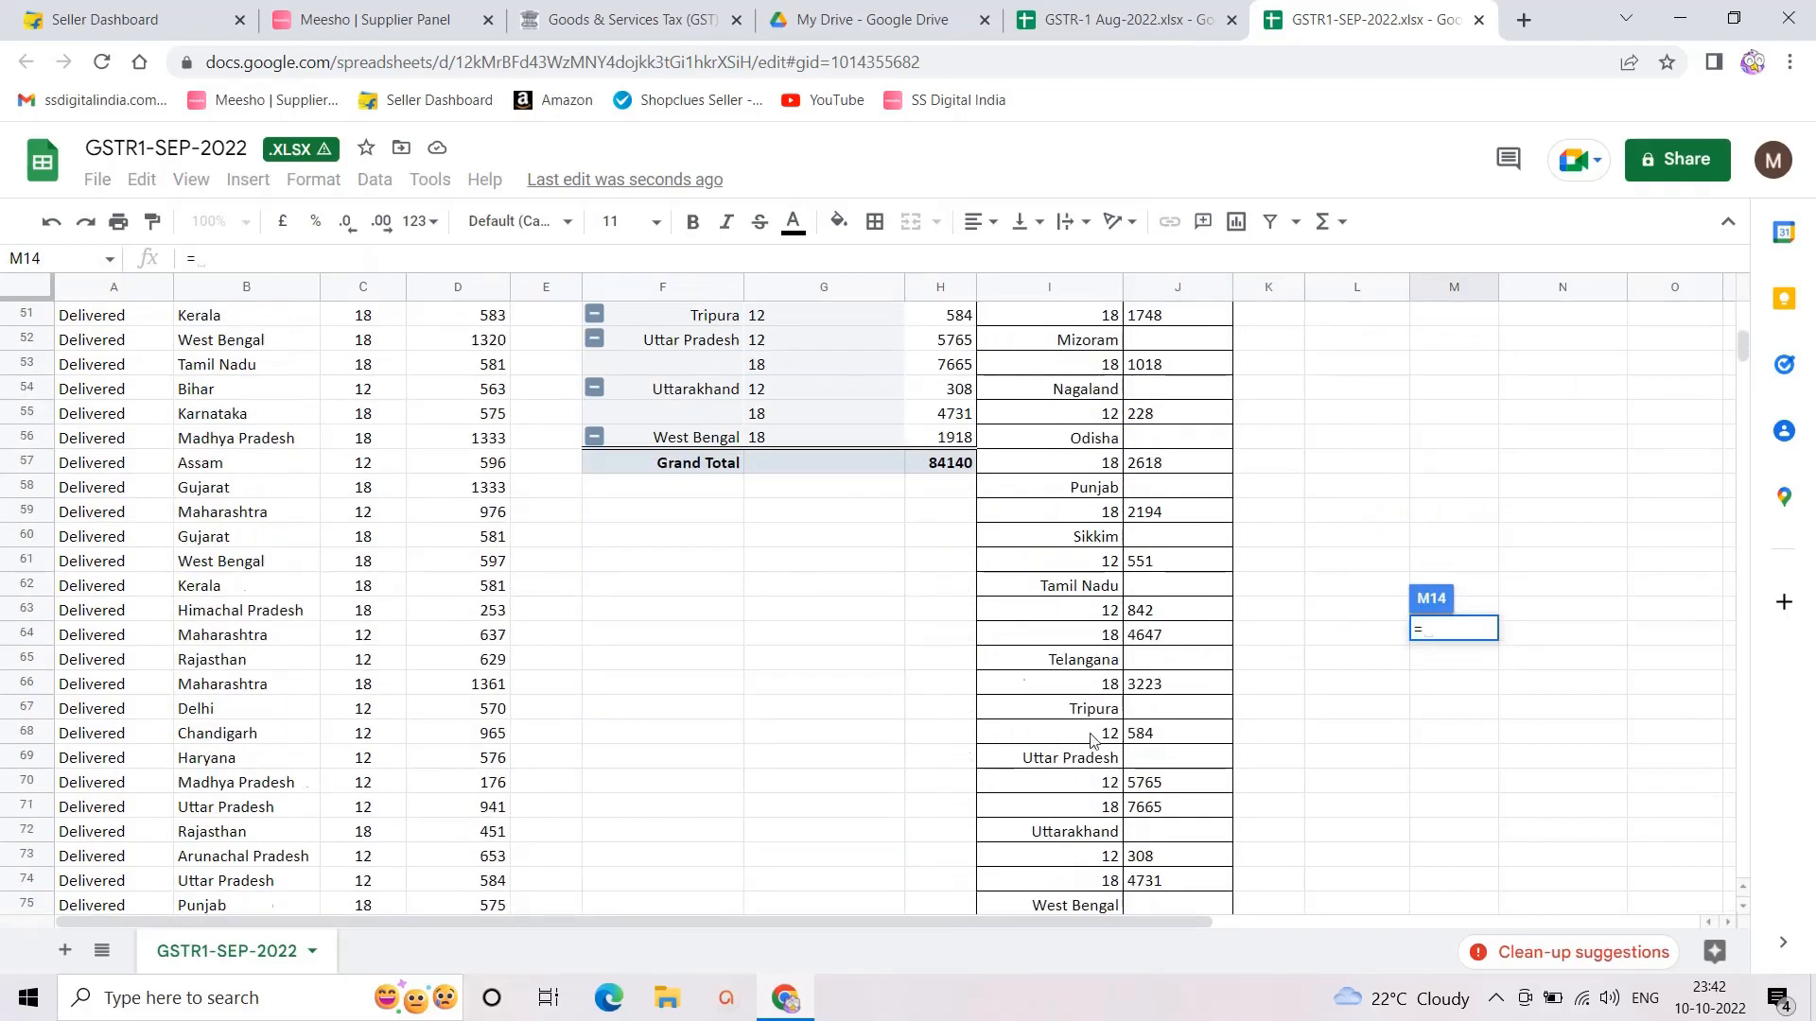
left_click(1155, 659)
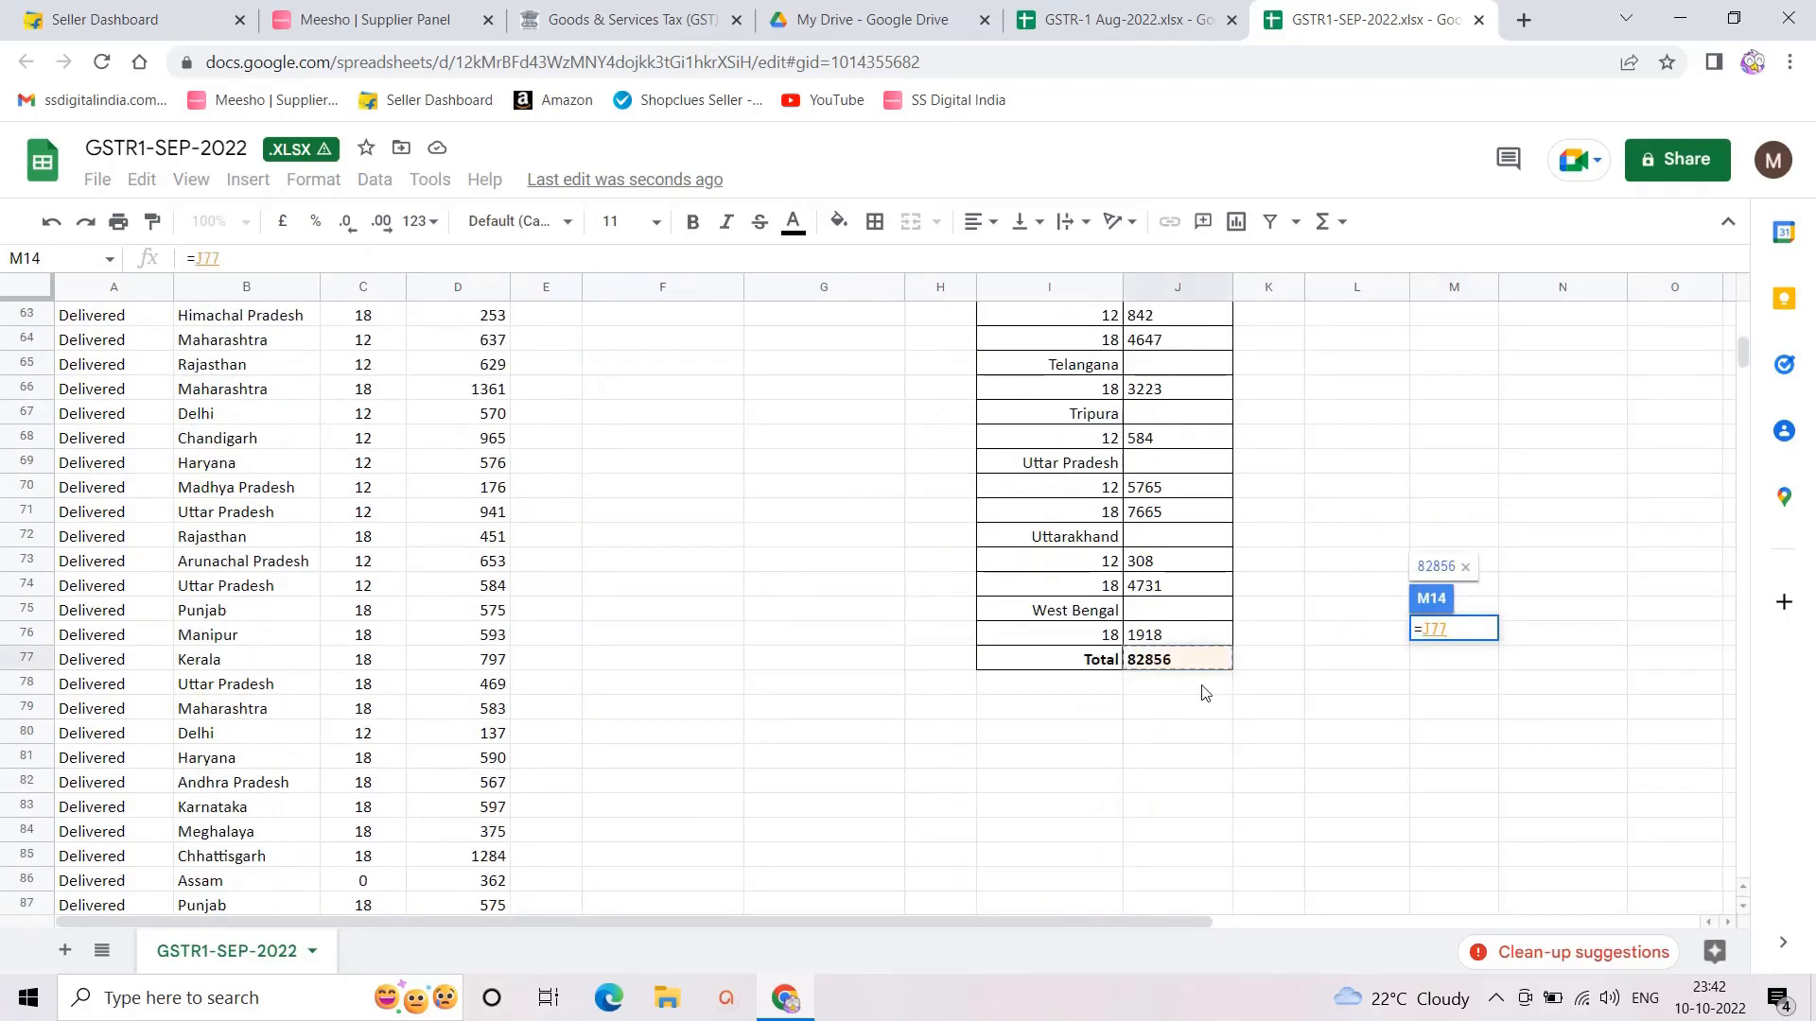
type("+")
scroll(1562, 402, "up", 12)
scroll(1562, 402, "up", 8)
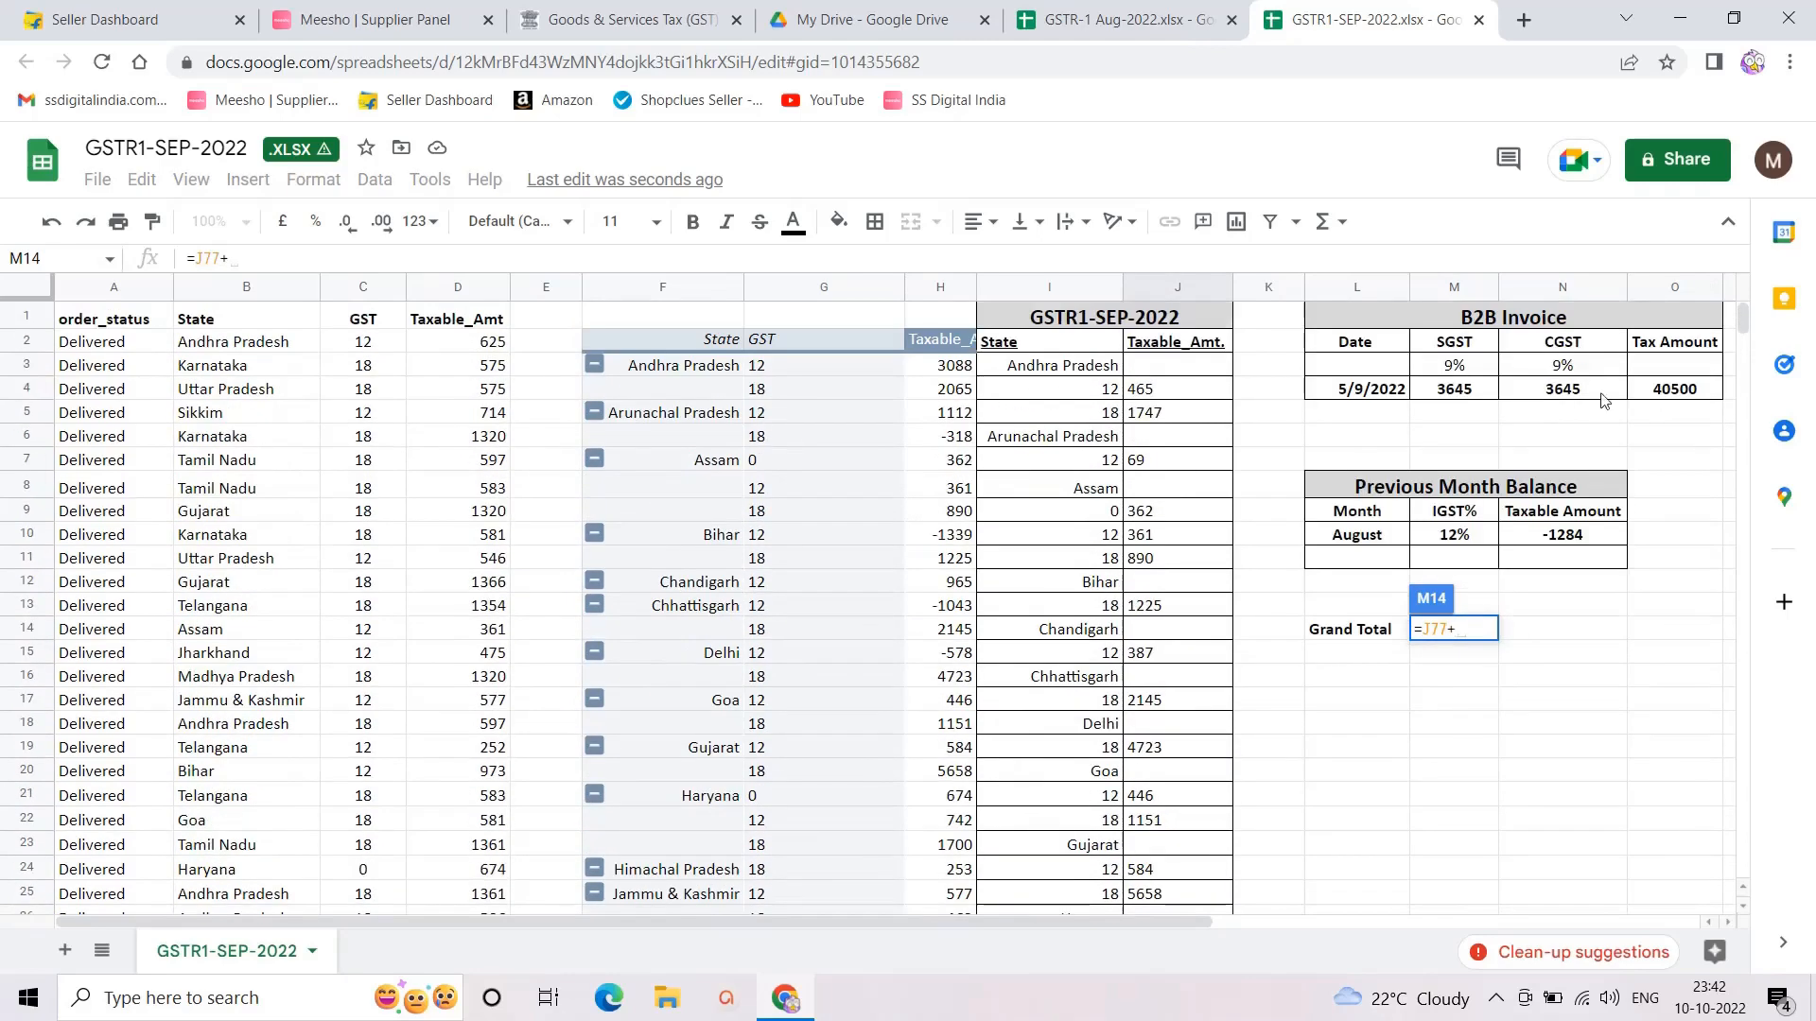
left_click(1669, 392)
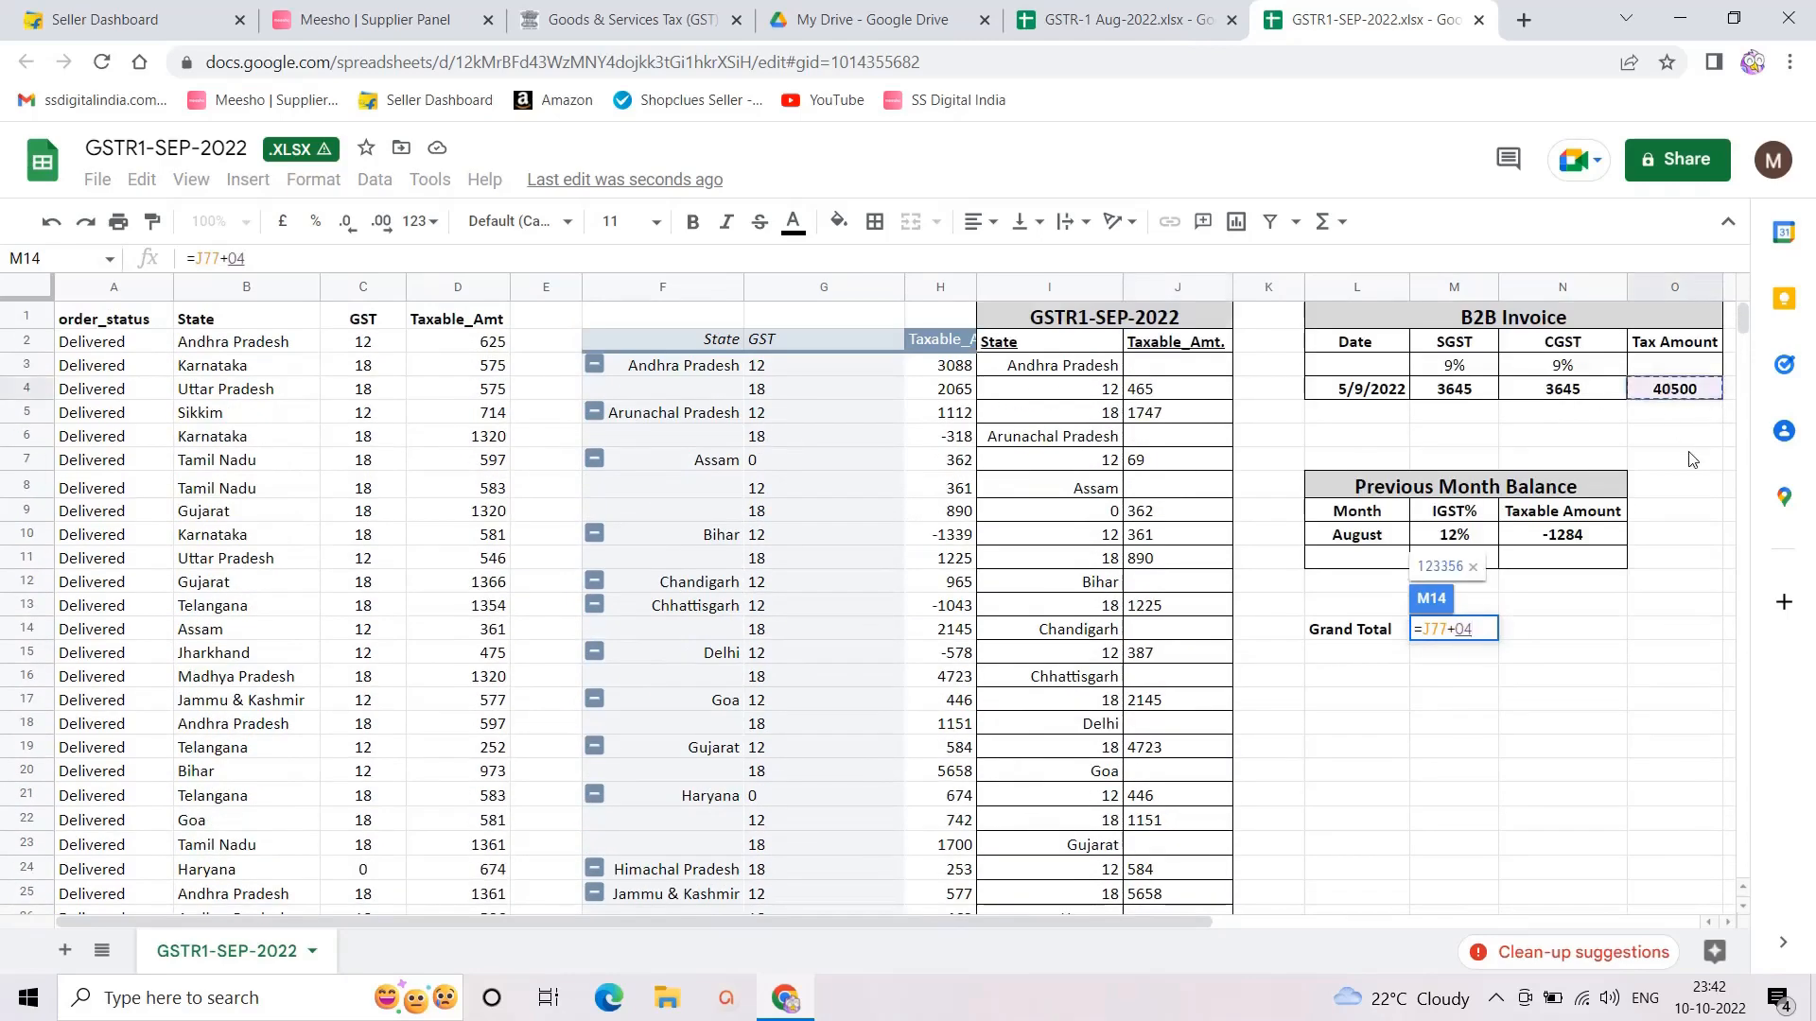
key("Return")
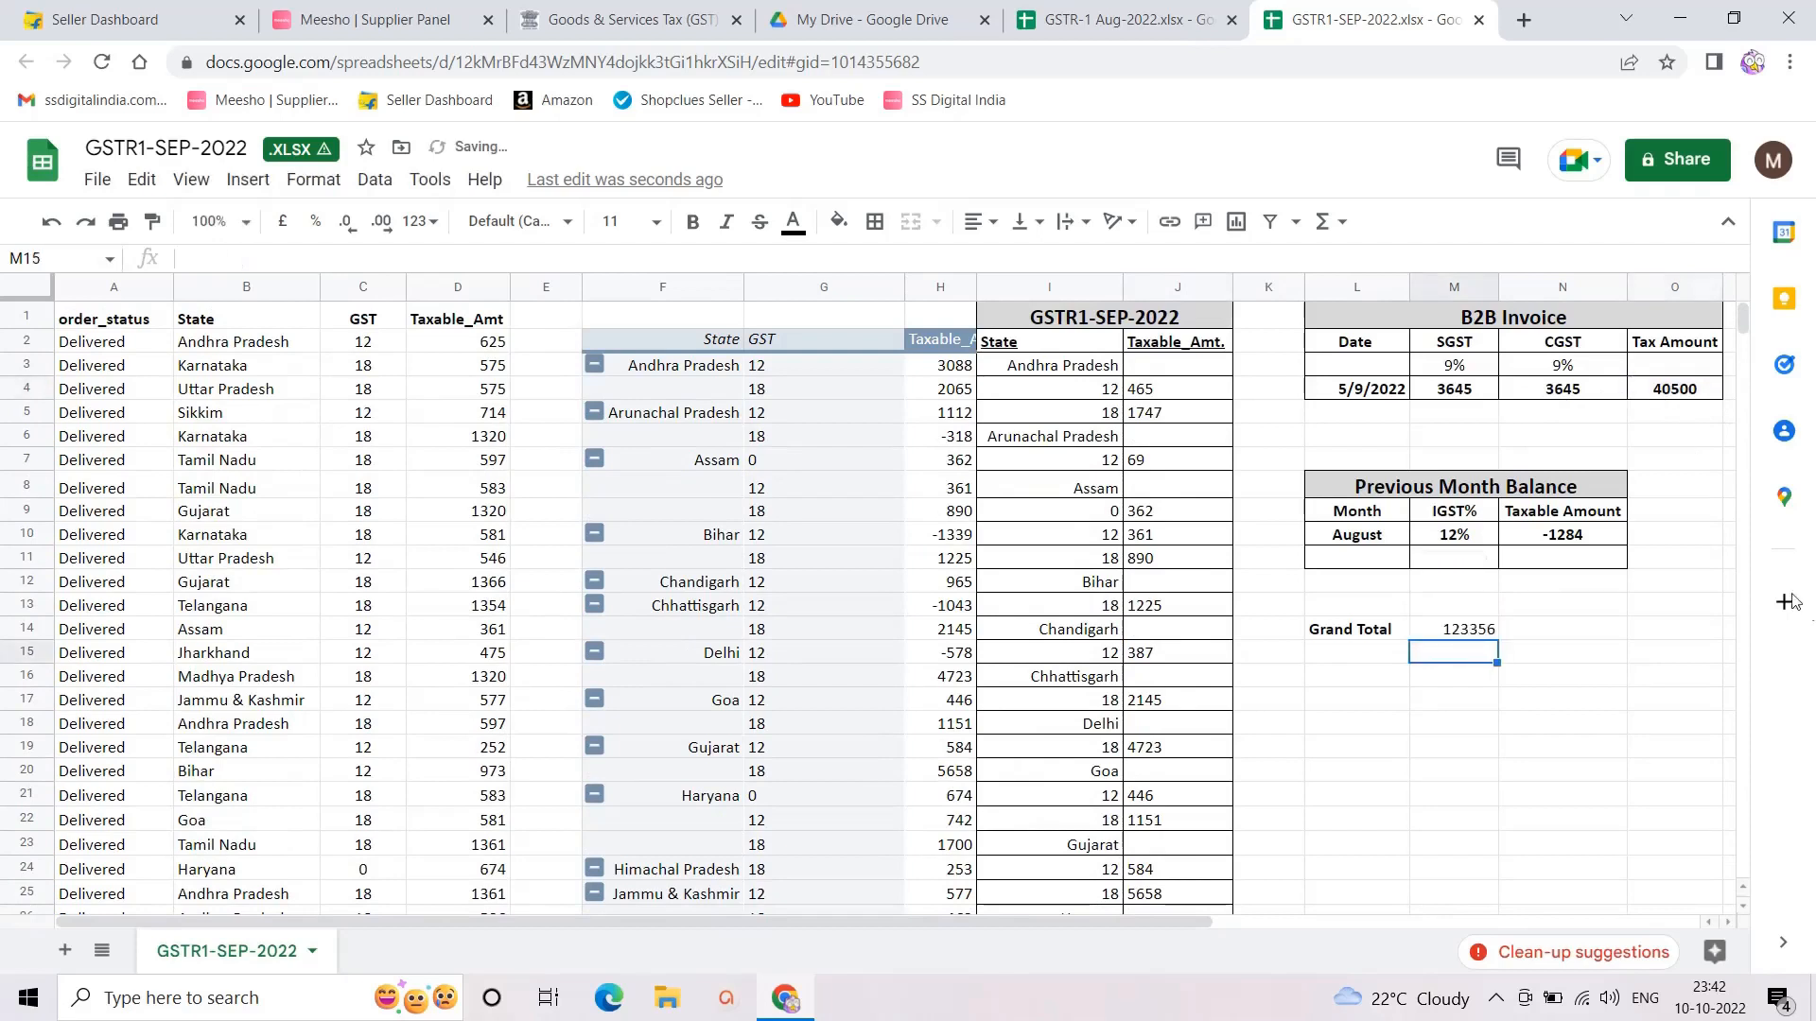
Step: Select the resulting 123356 Grand Total to confirm it
left_click(1447, 629)
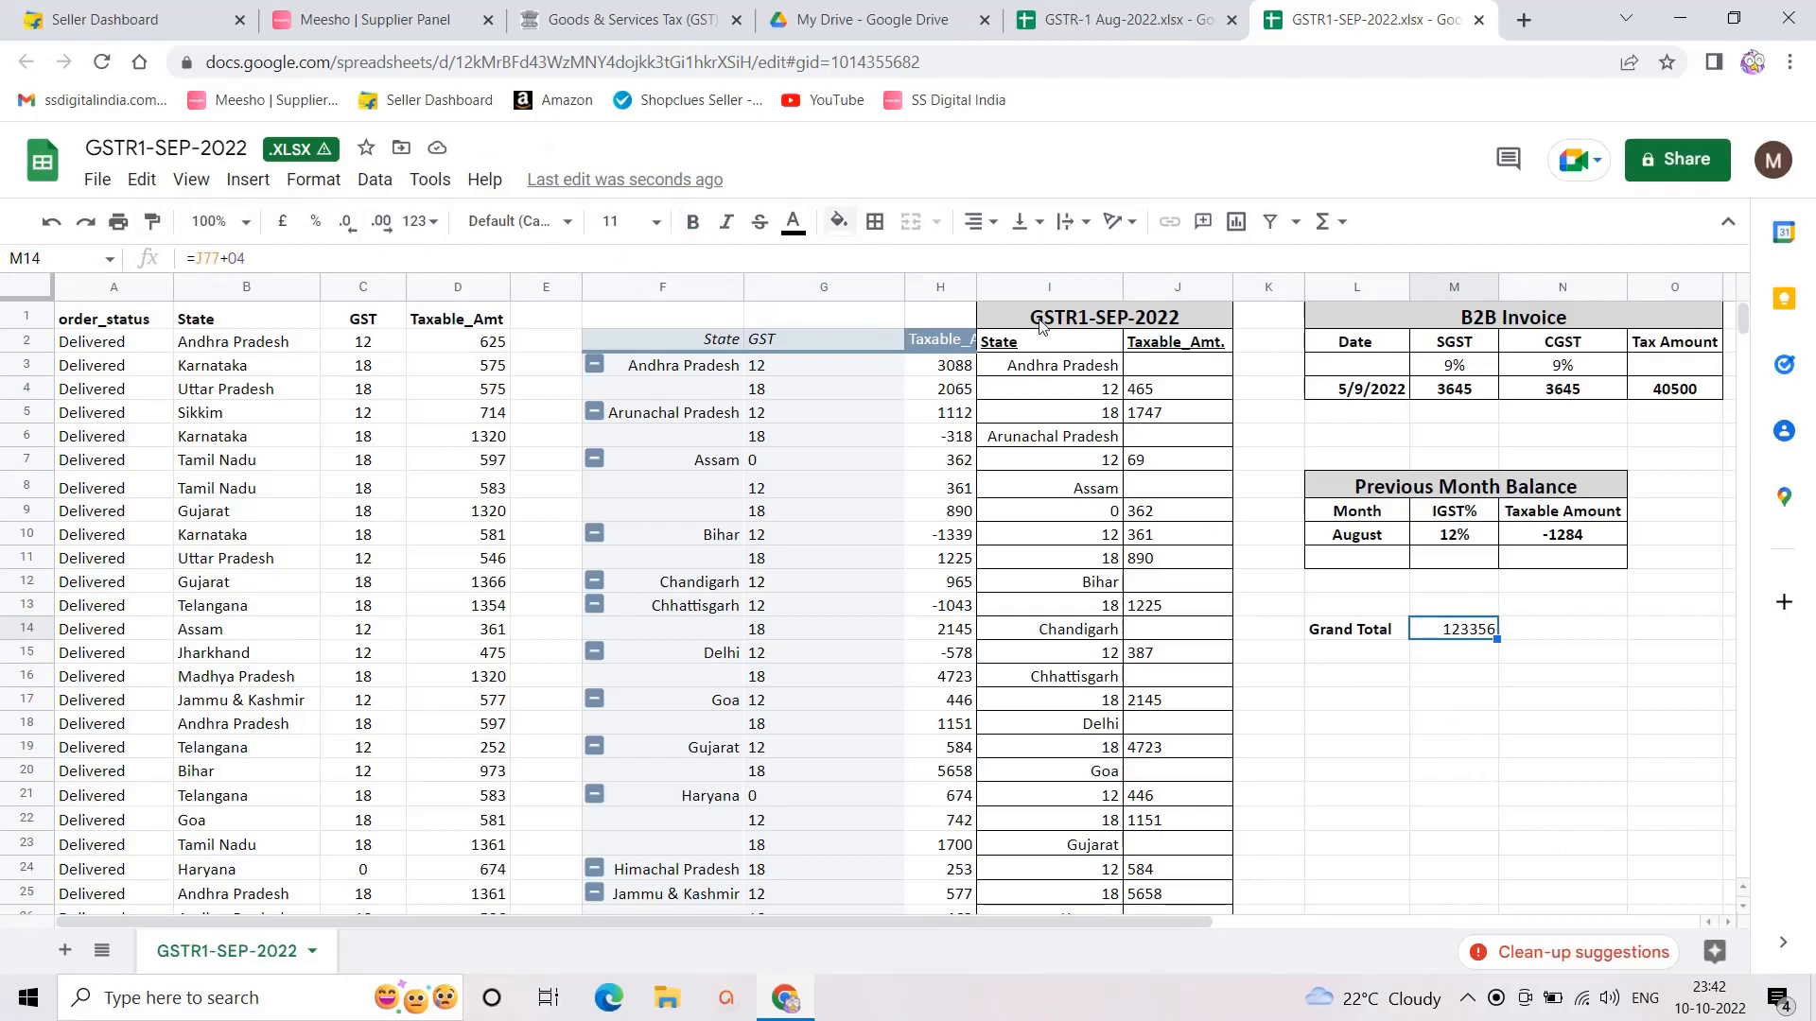
left_click(1434, 661)
left_click(1455, 629)
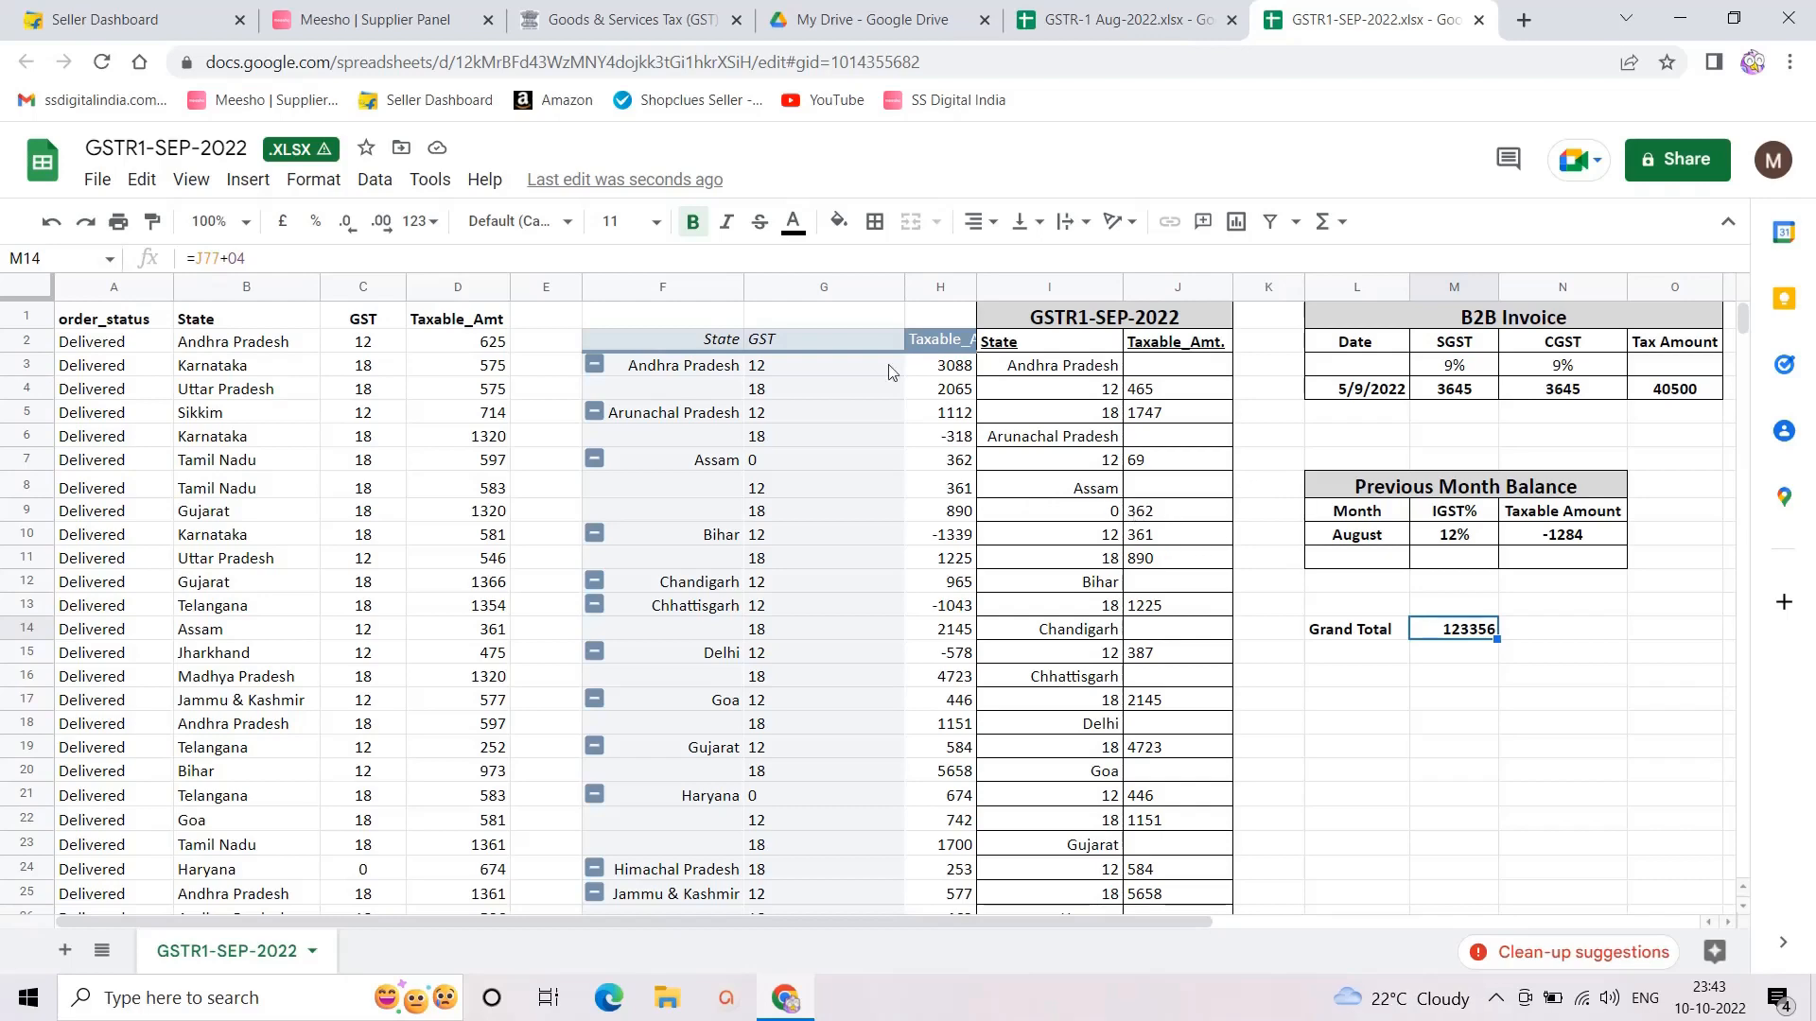
Step: On the GST portal, search Quarter 2 (Jul - Sep) September returns and prepare GSTR-1 online
left_click(615, 23)
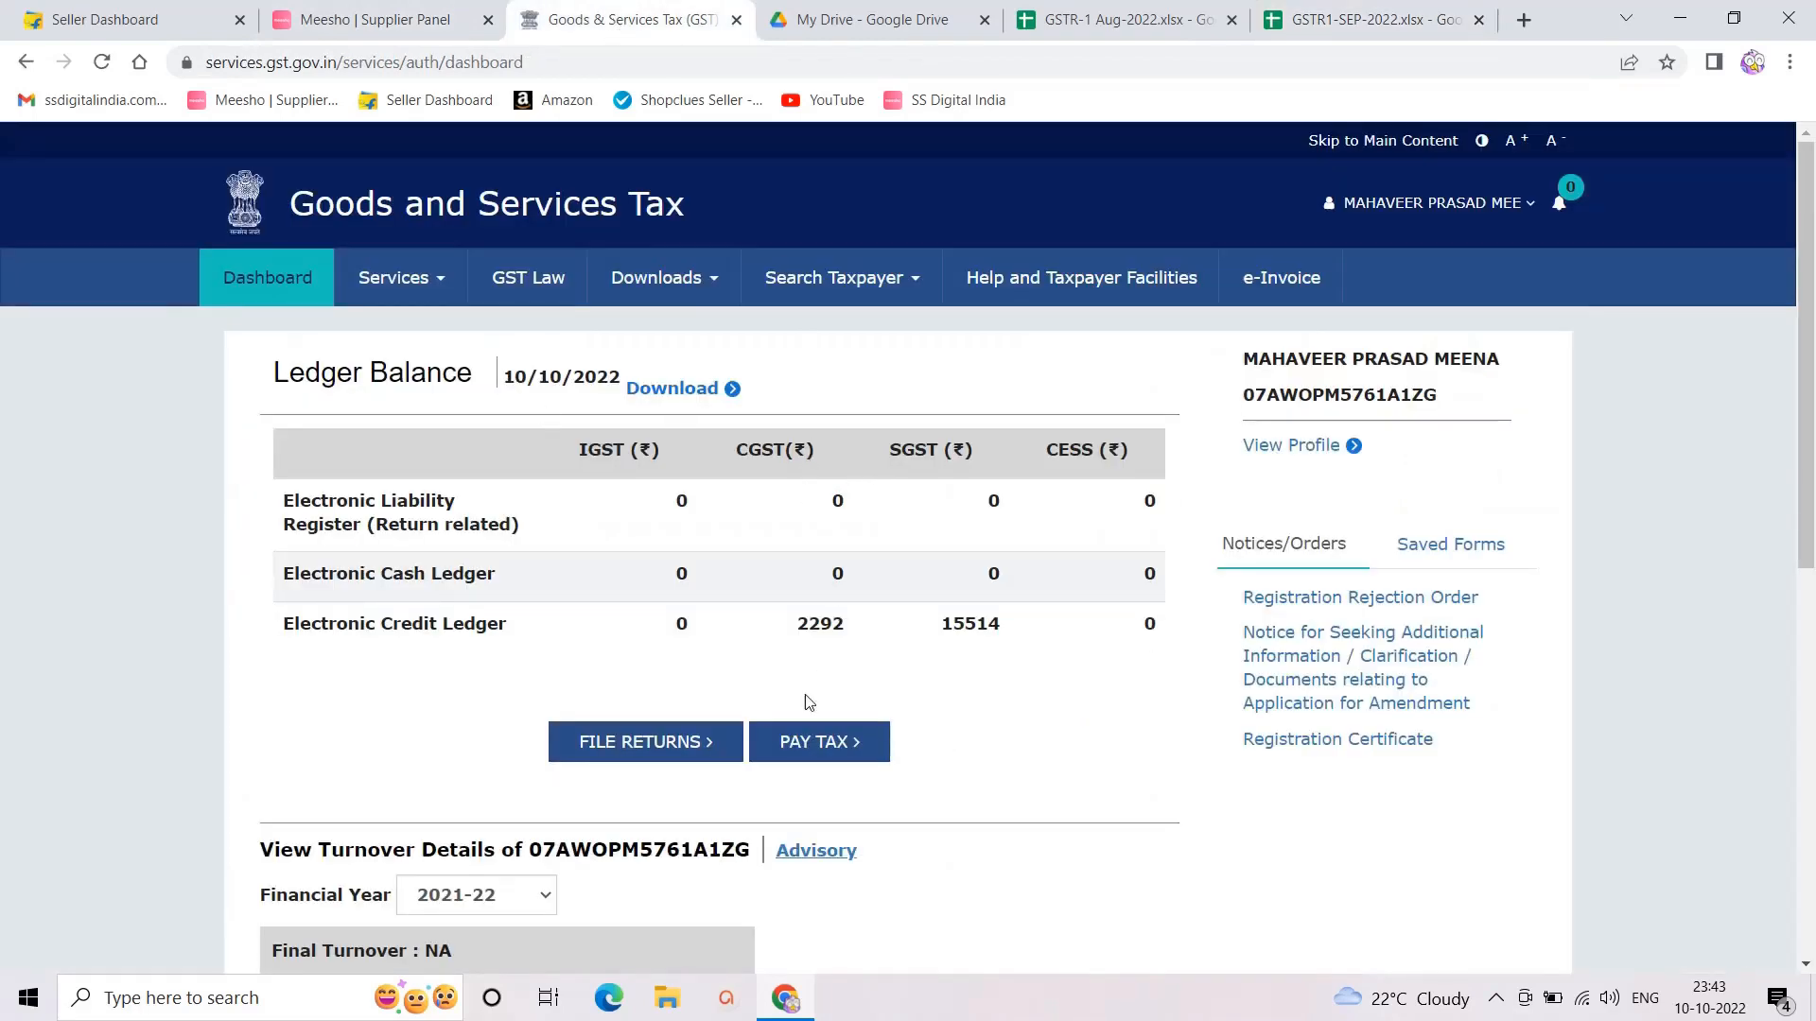
left_click(617, 749)
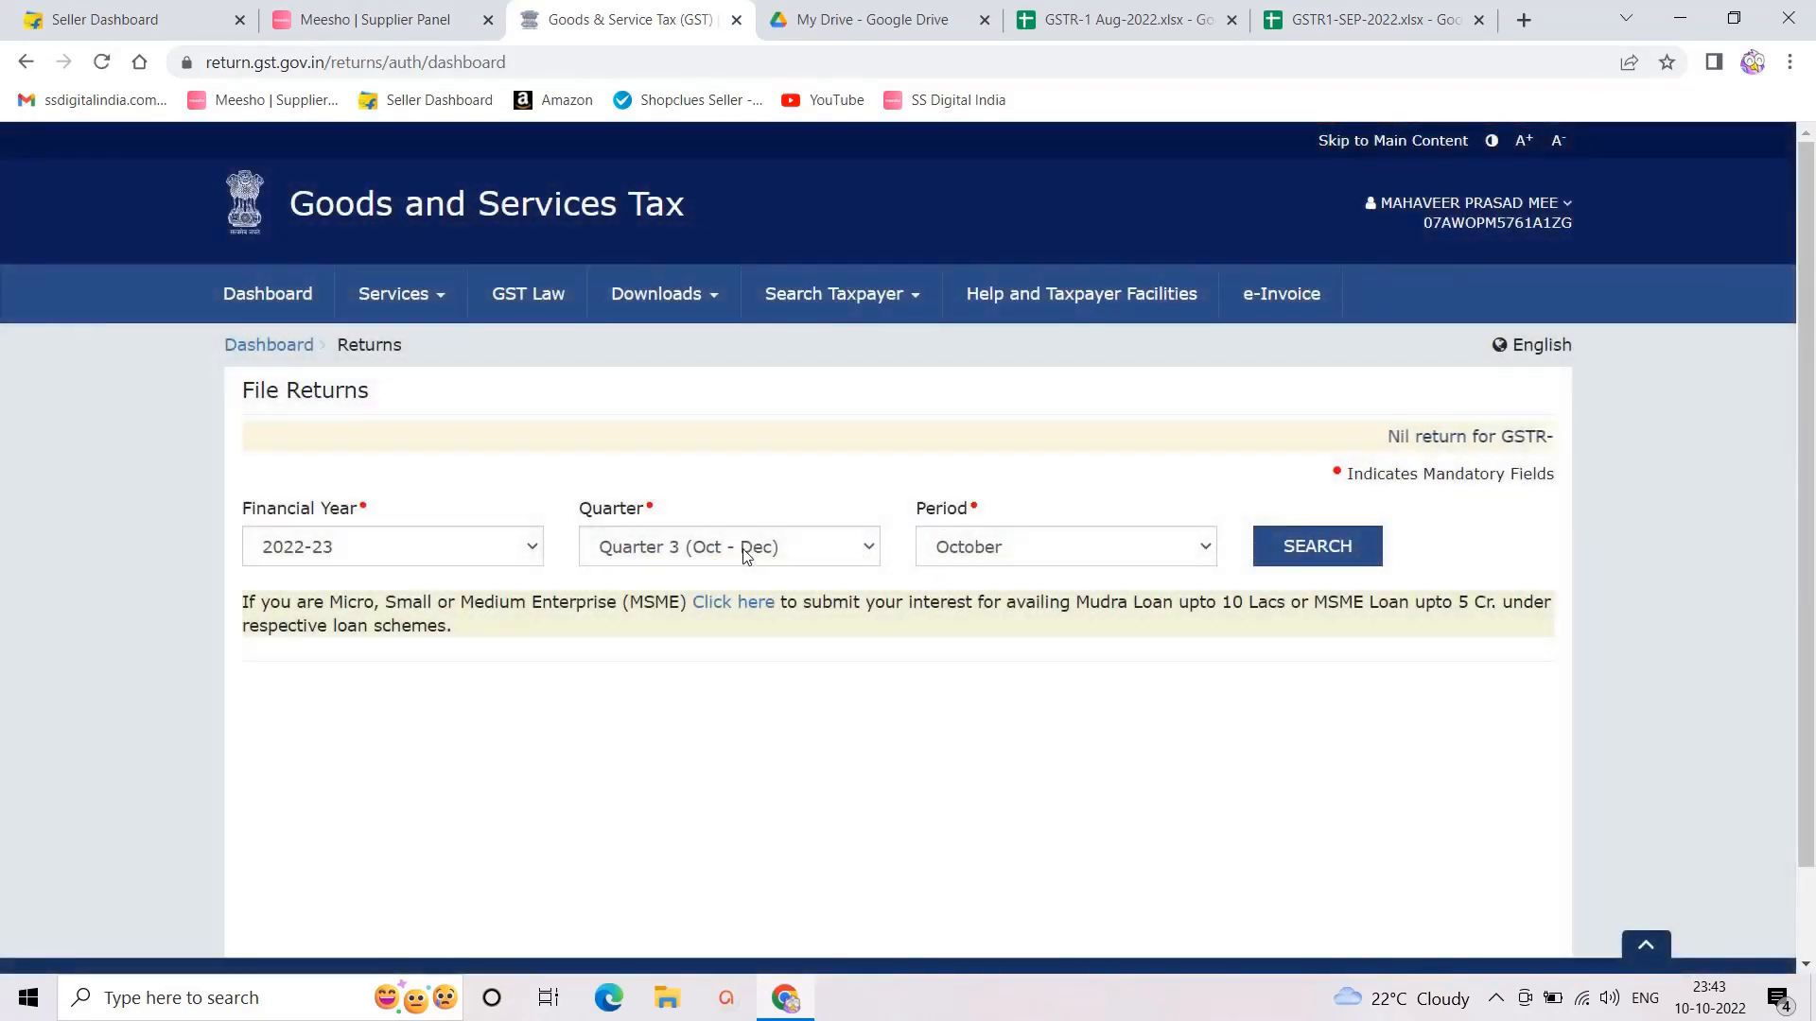
left_click(743, 552)
left_click(741, 548)
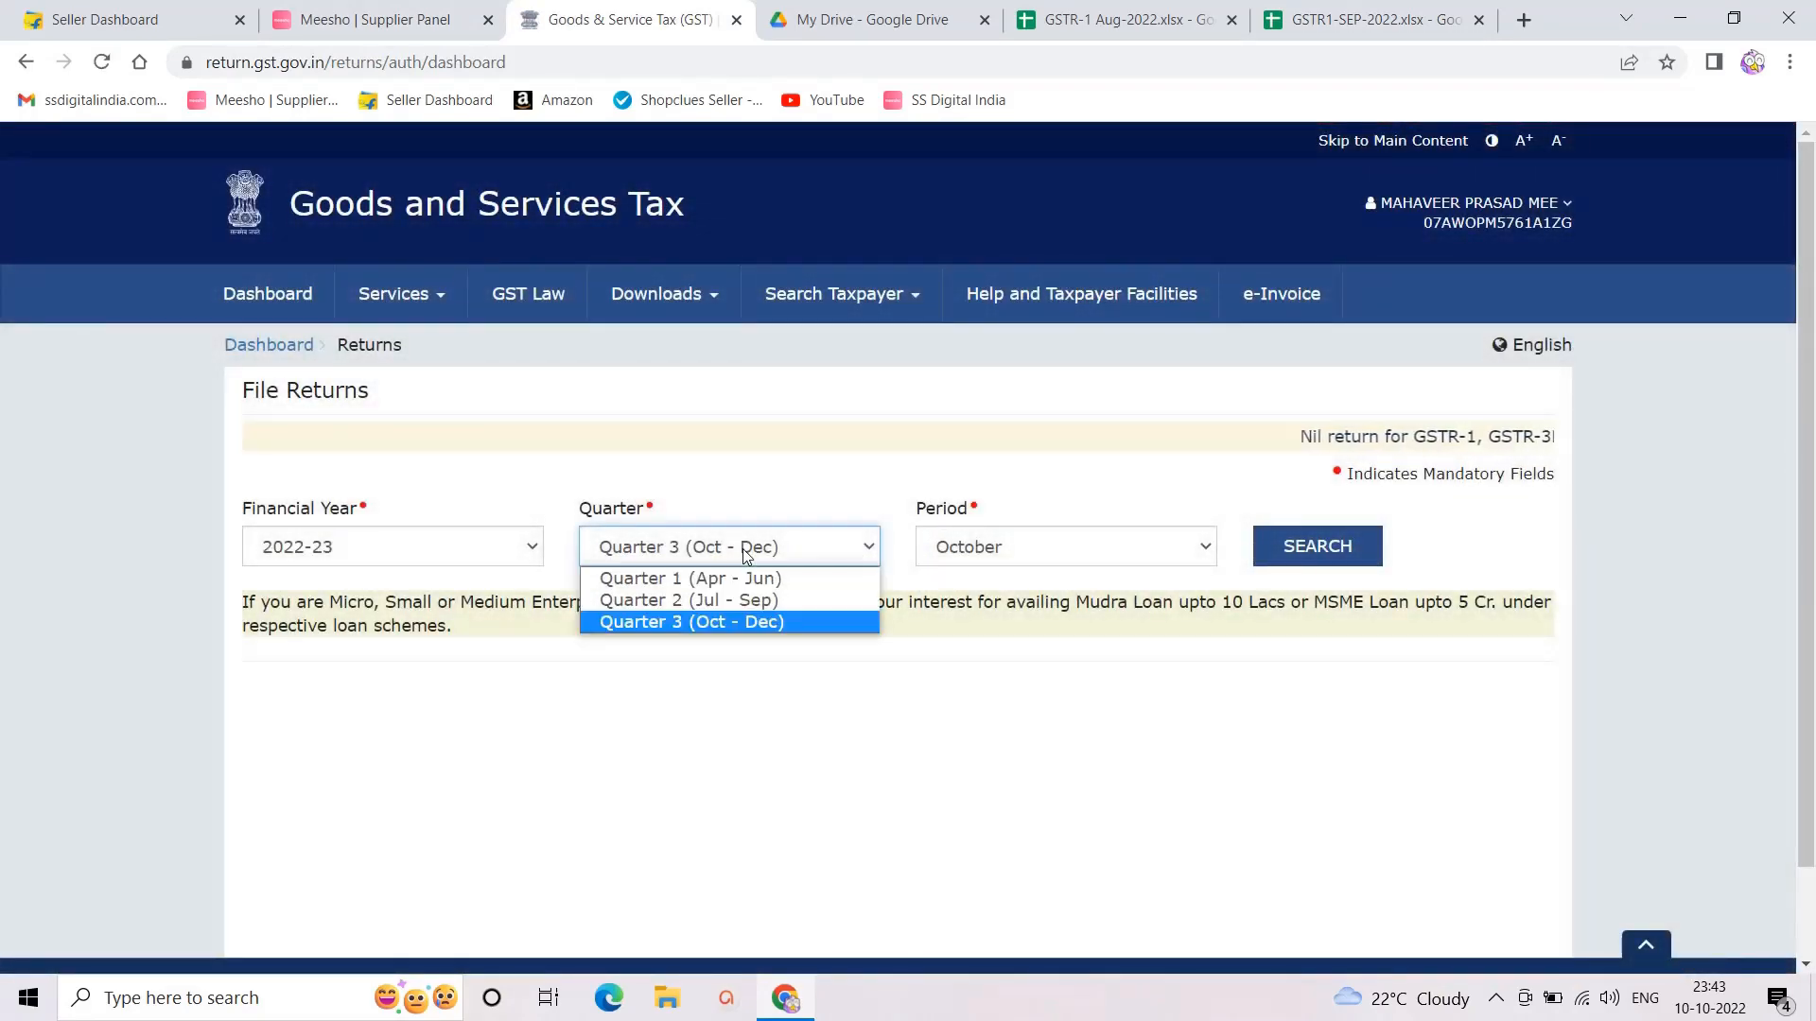
left_click(740, 602)
left_click(1299, 556)
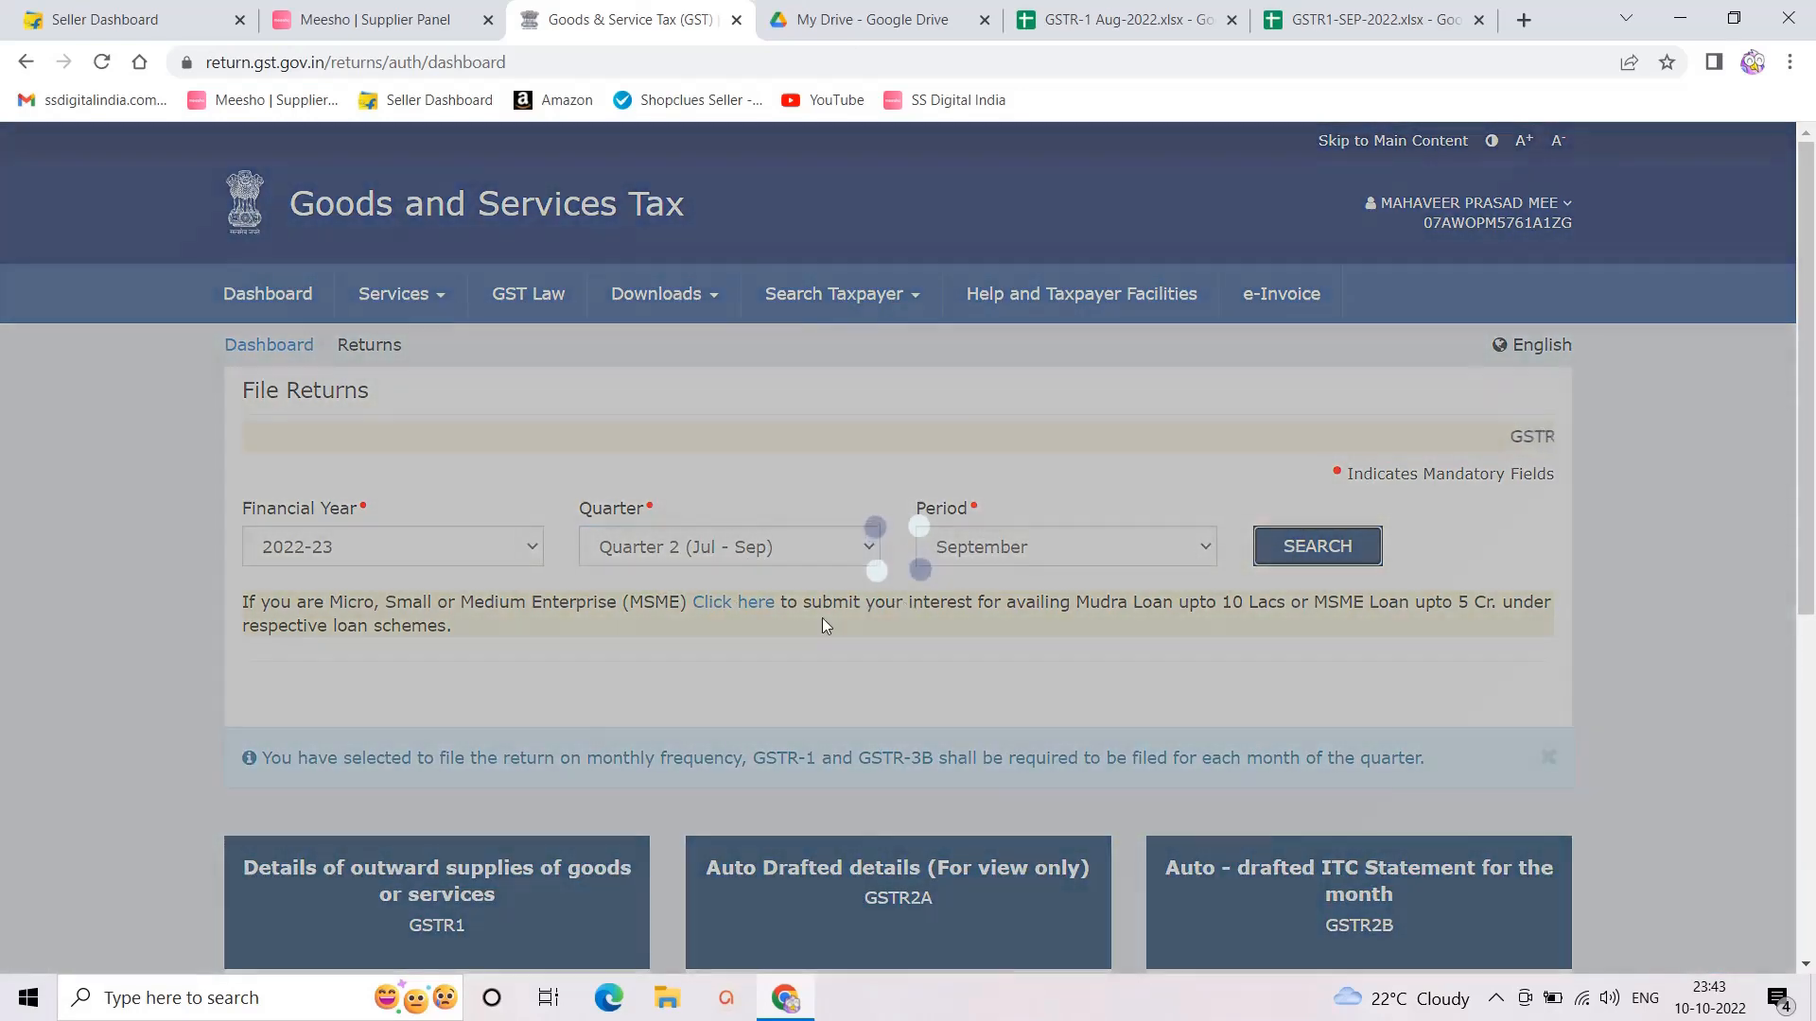
scroll(821, 620, "down", 3)
left_click(329, 693)
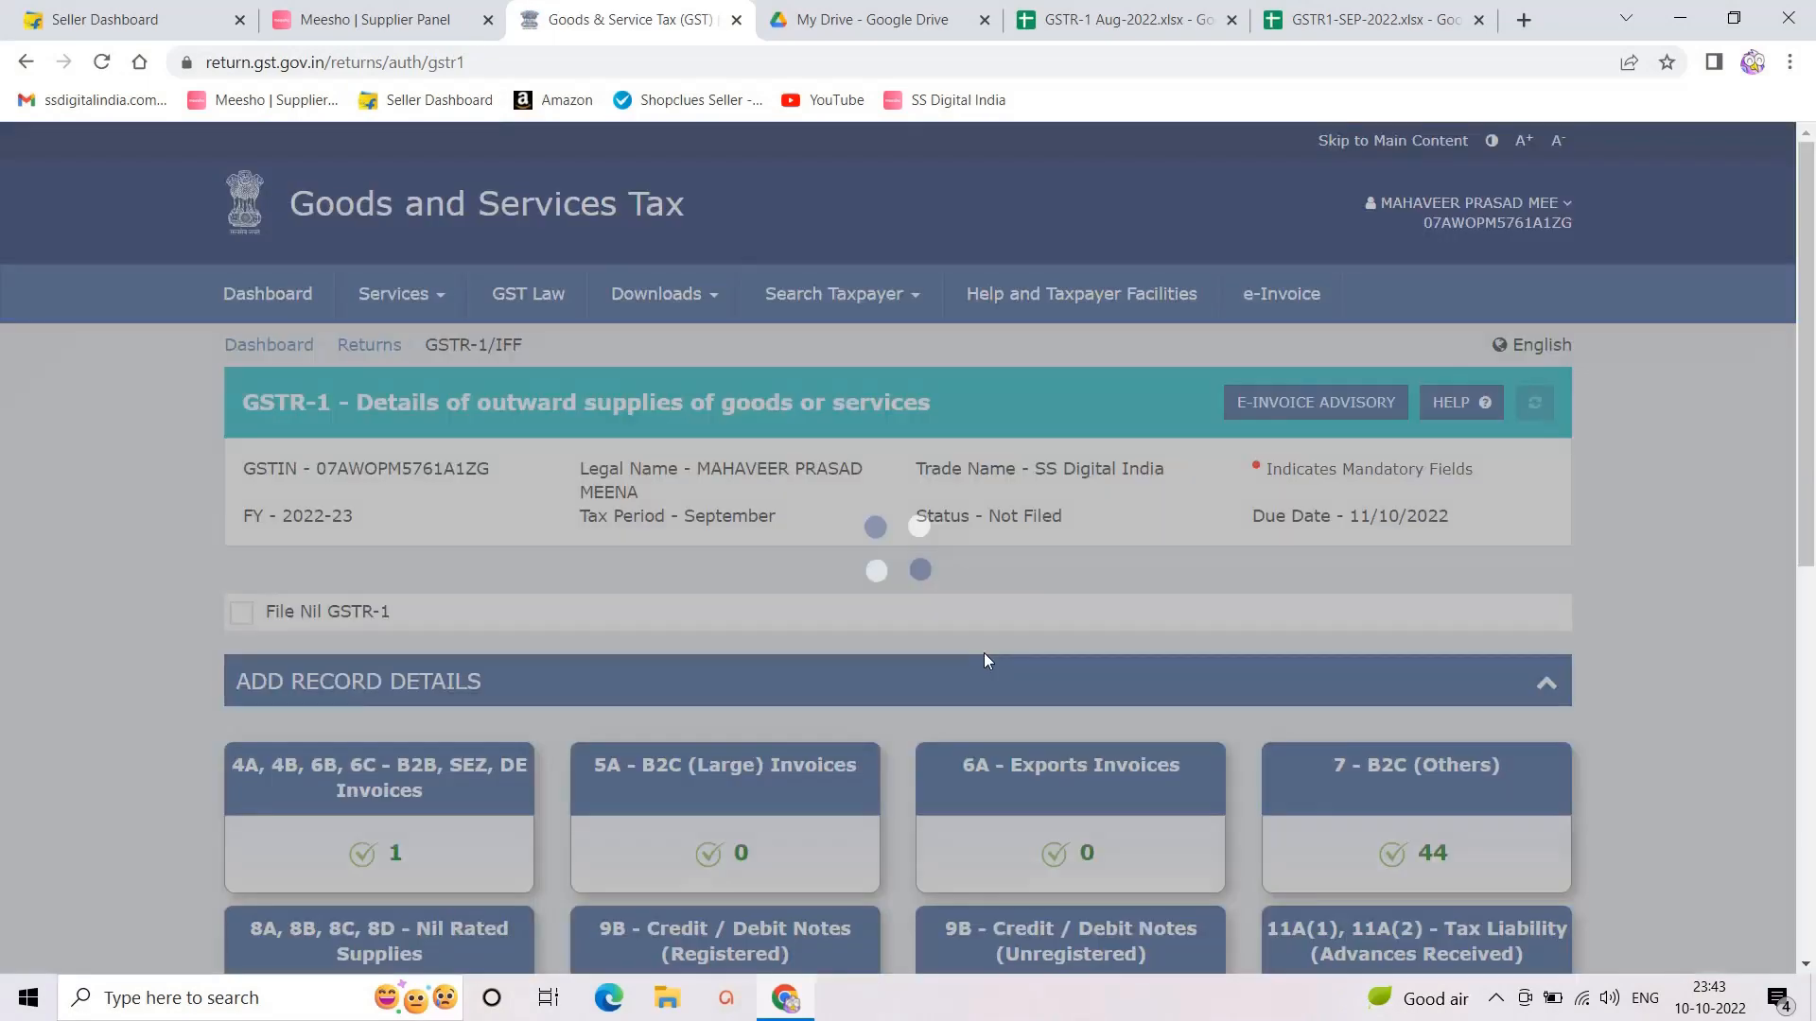
scroll(793, 666, "down", 3)
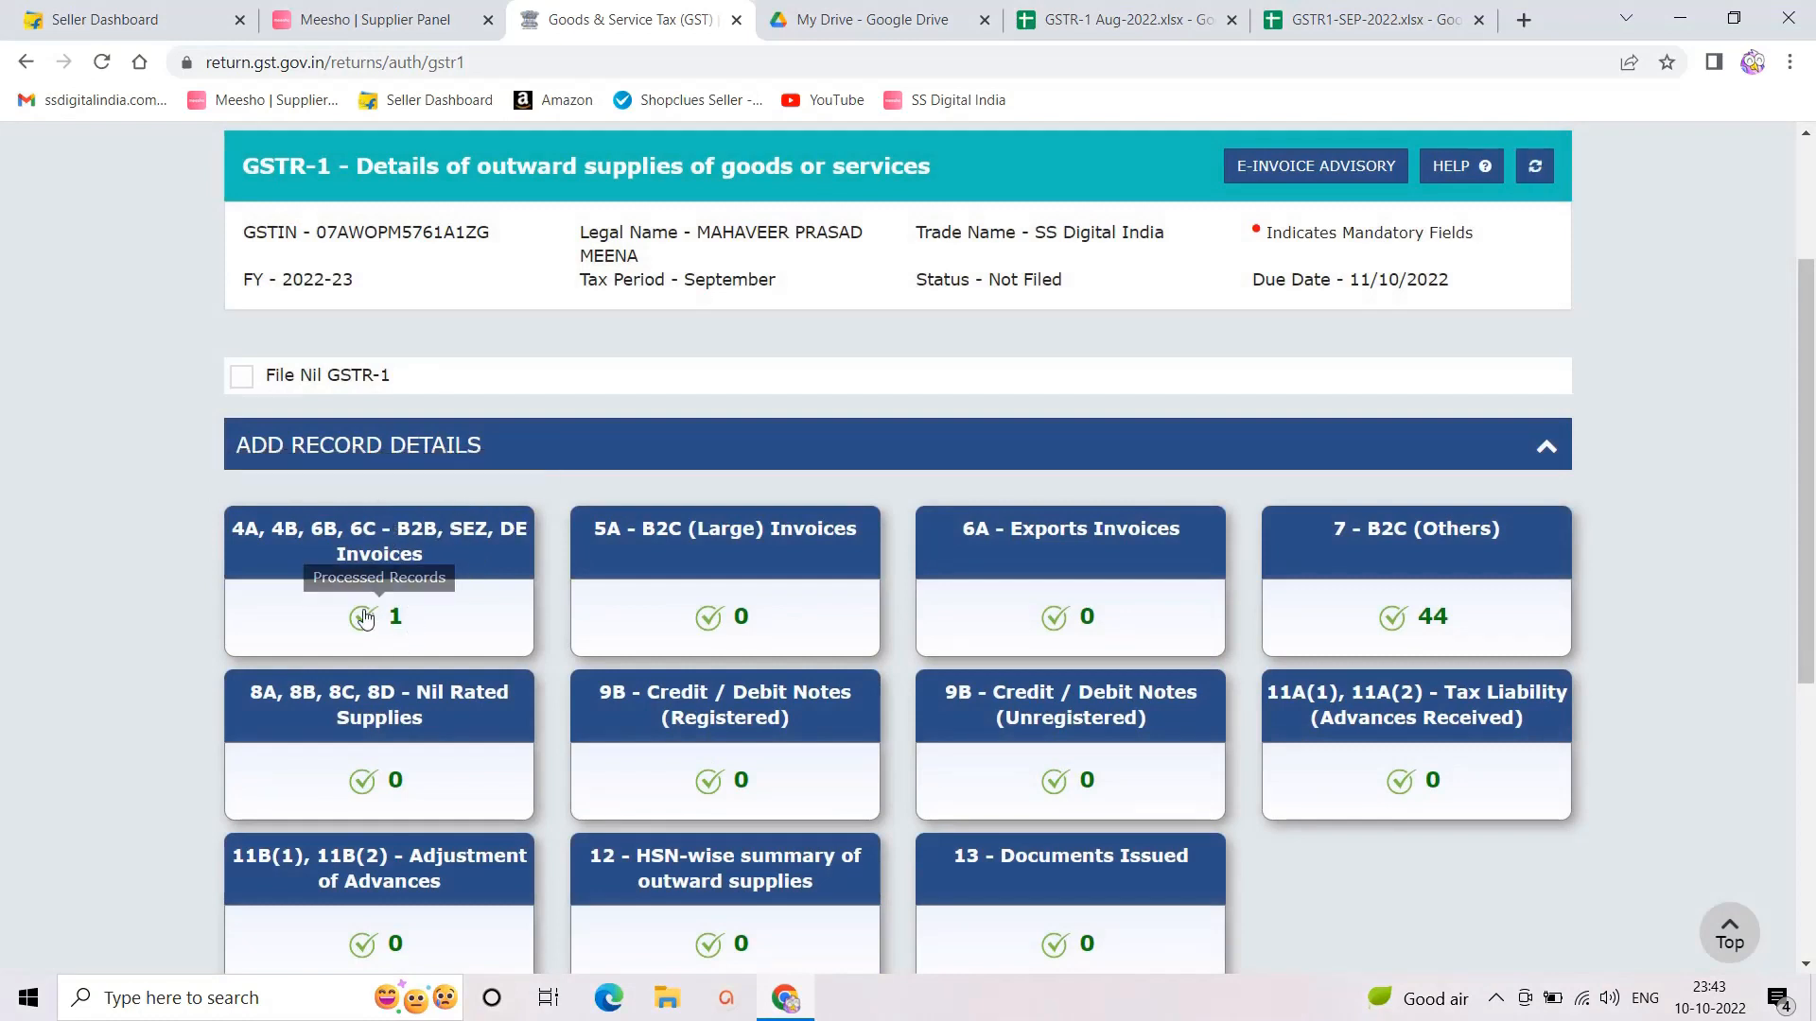
Step: Review the 7 - B2C (Others) records, then go back to the main return page
left_click(1407, 540)
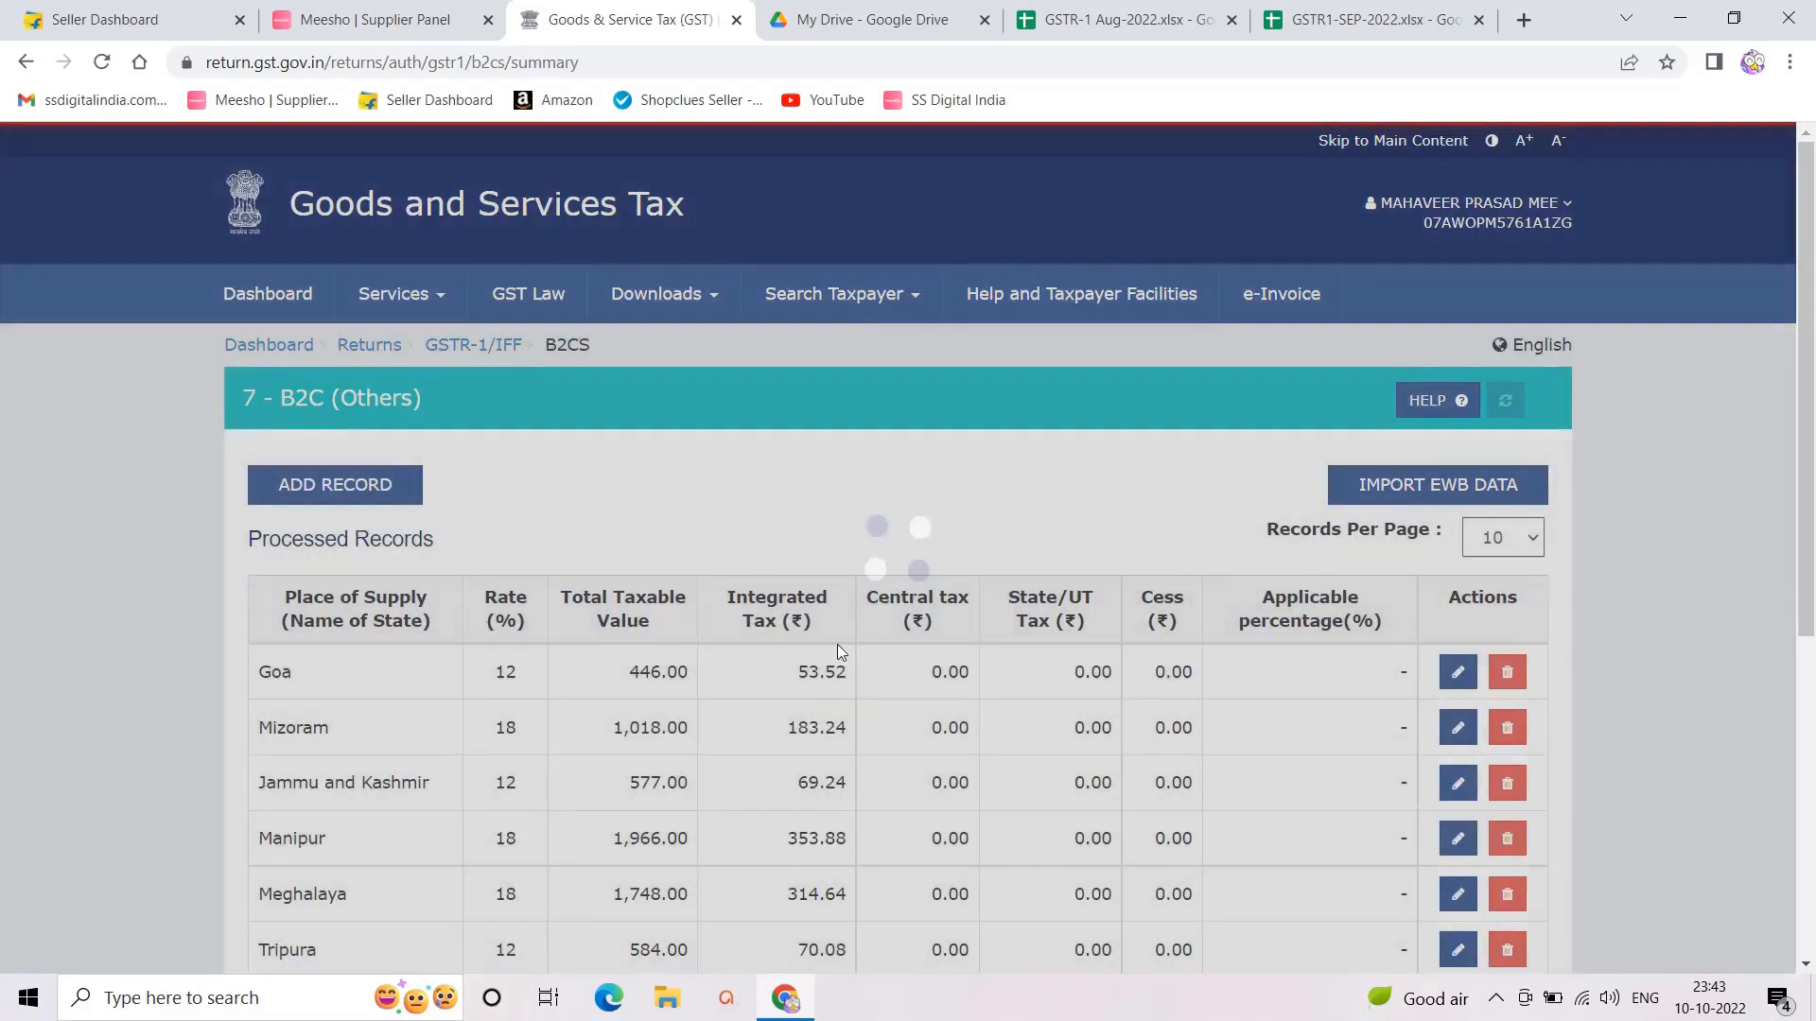
scroll(507, 616, "down", 5)
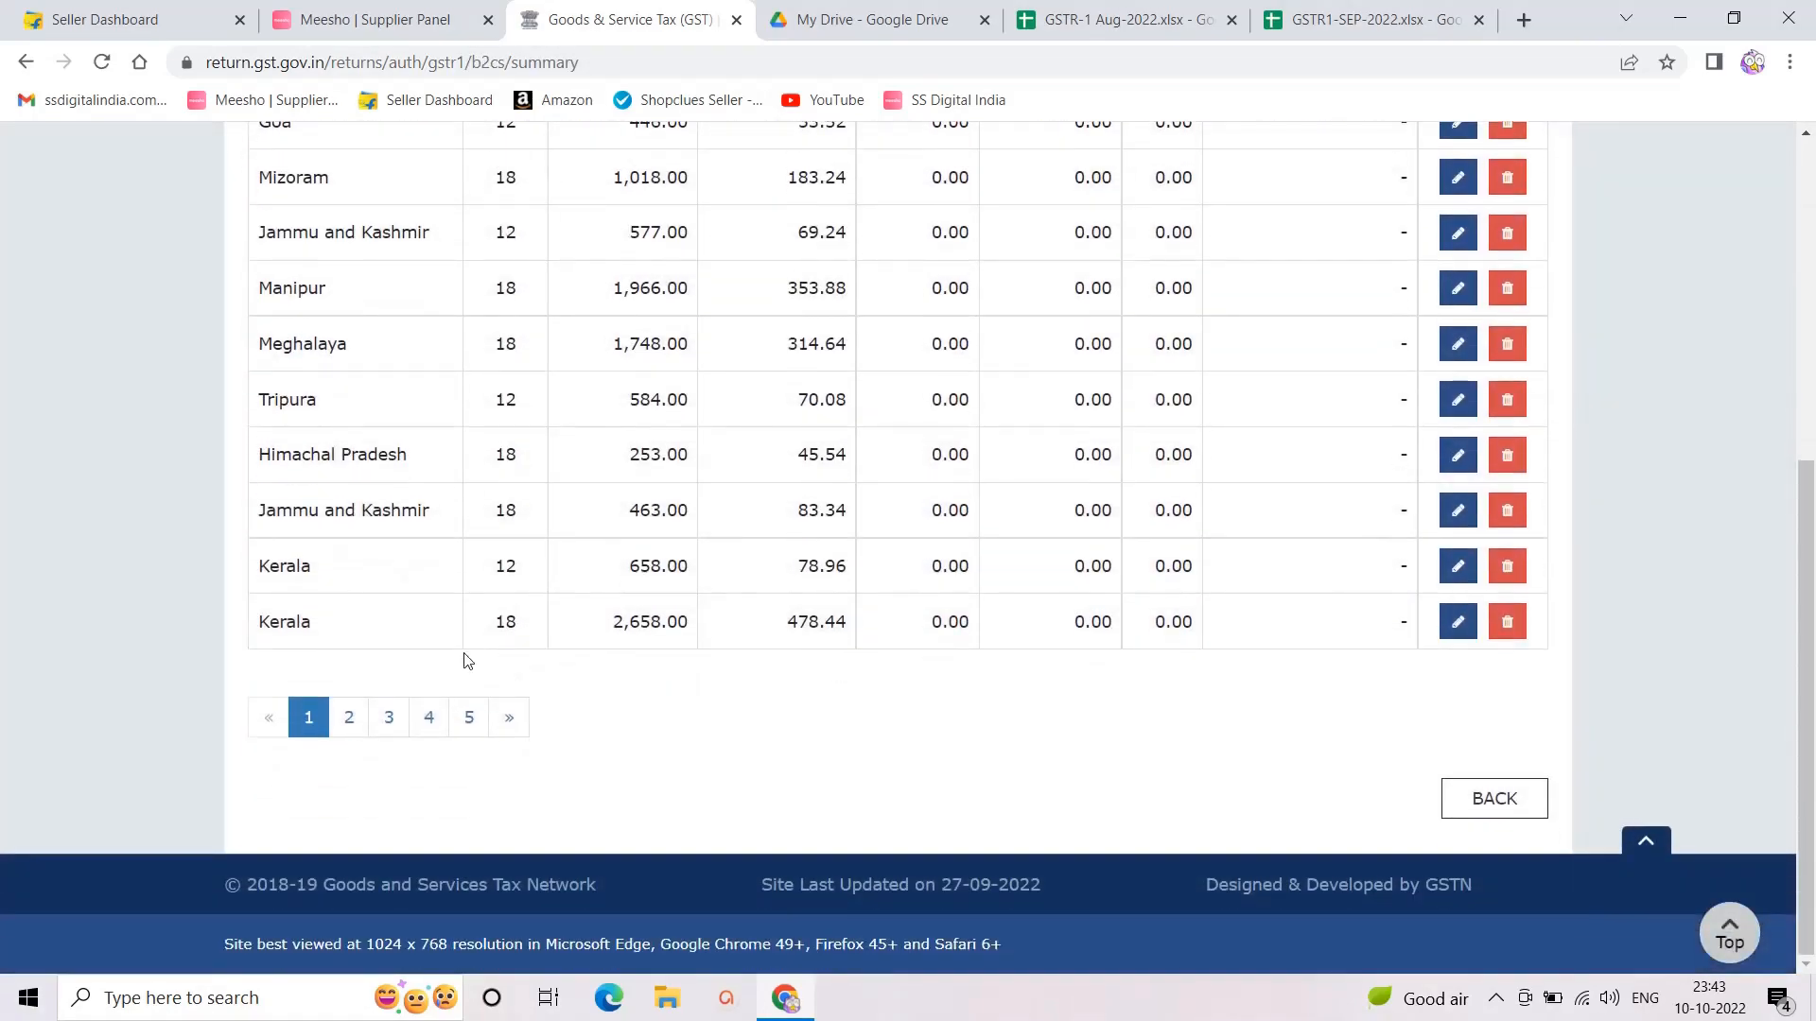
scroll(580, 599, "up", 6)
scroll(750, 587, "down", 6)
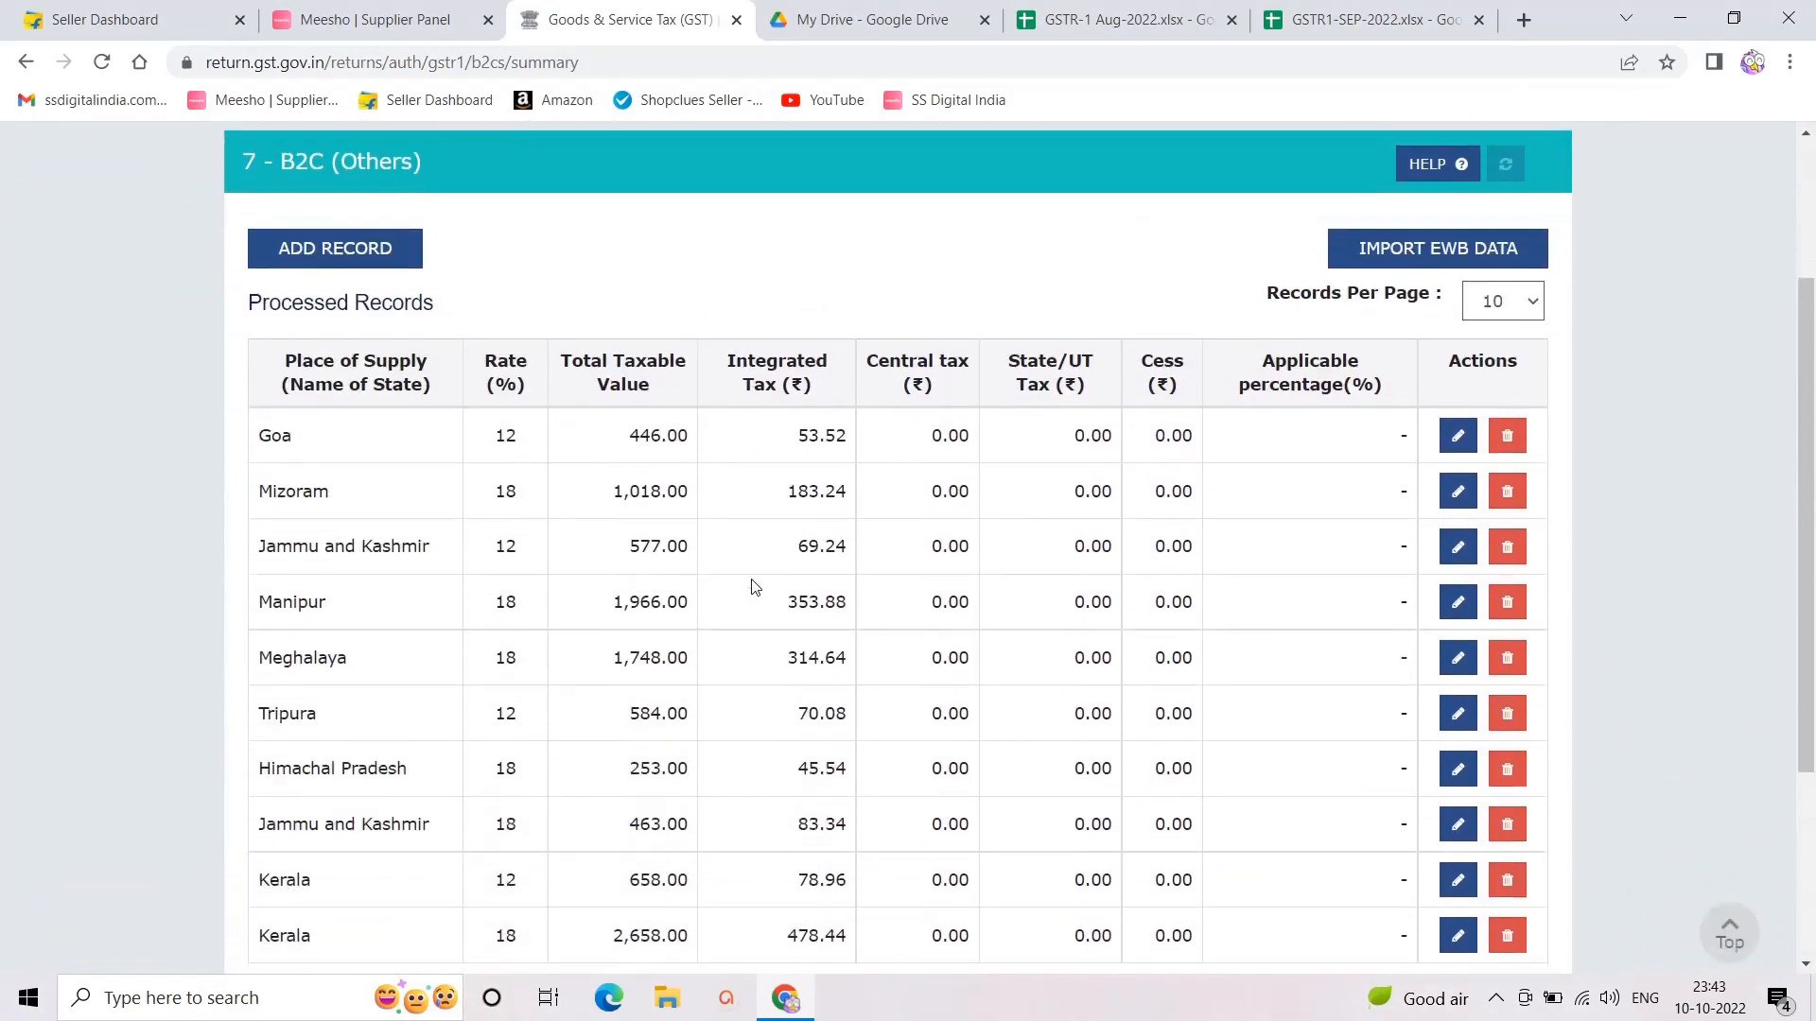
left_click(1503, 809)
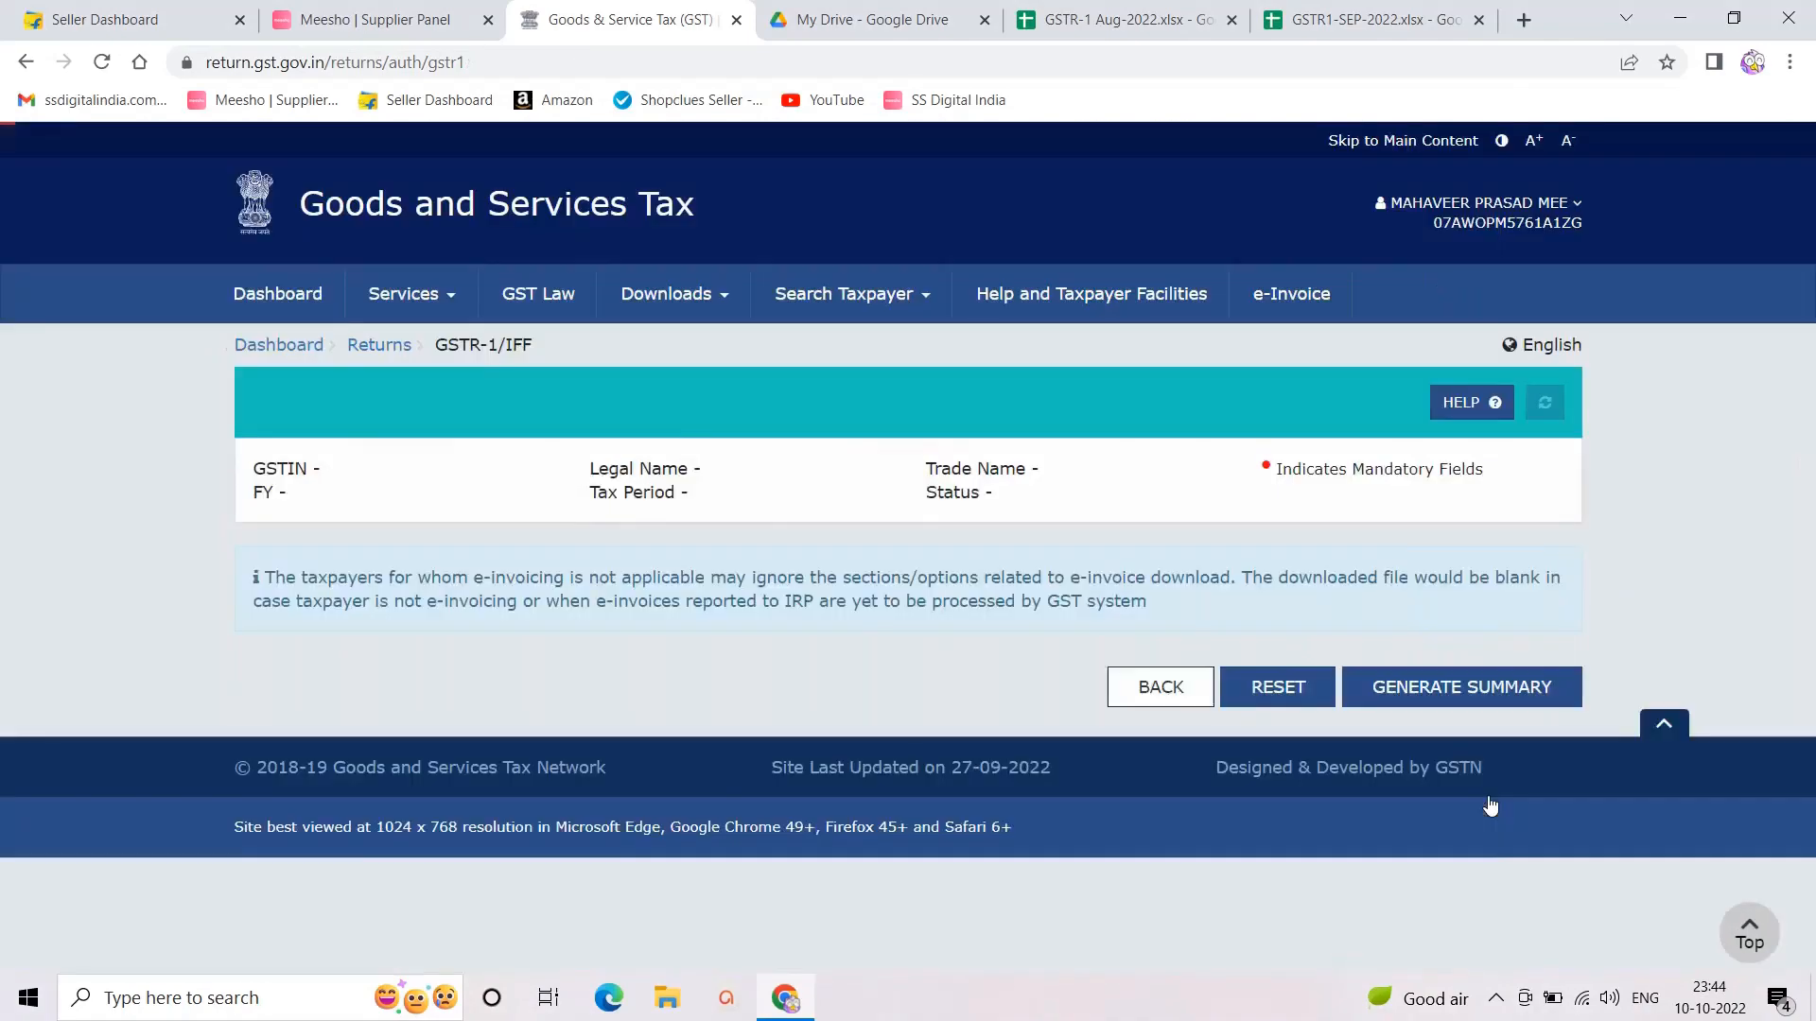
Step: Generate the GSTR-1 summary, refresh until it is Ready to File, then return to the spreadsheet
scroll(1102, 738, "down", 4)
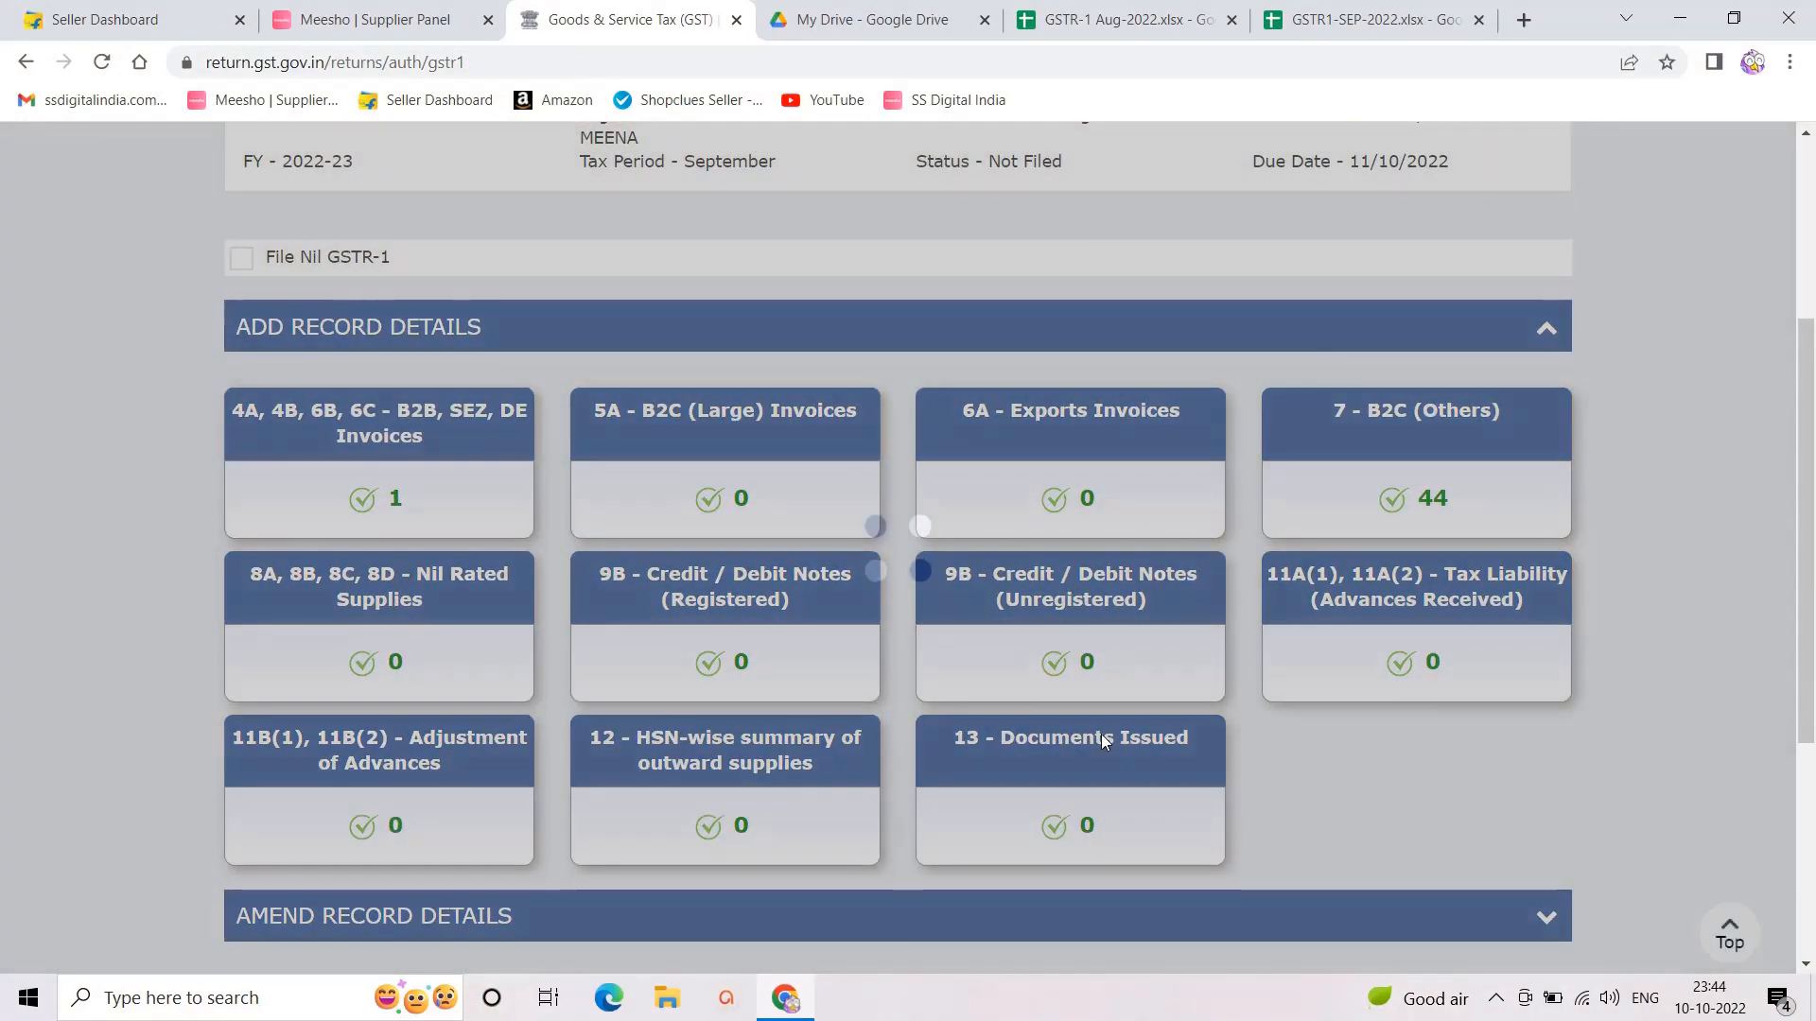
scroll(1103, 734, "down", 4)
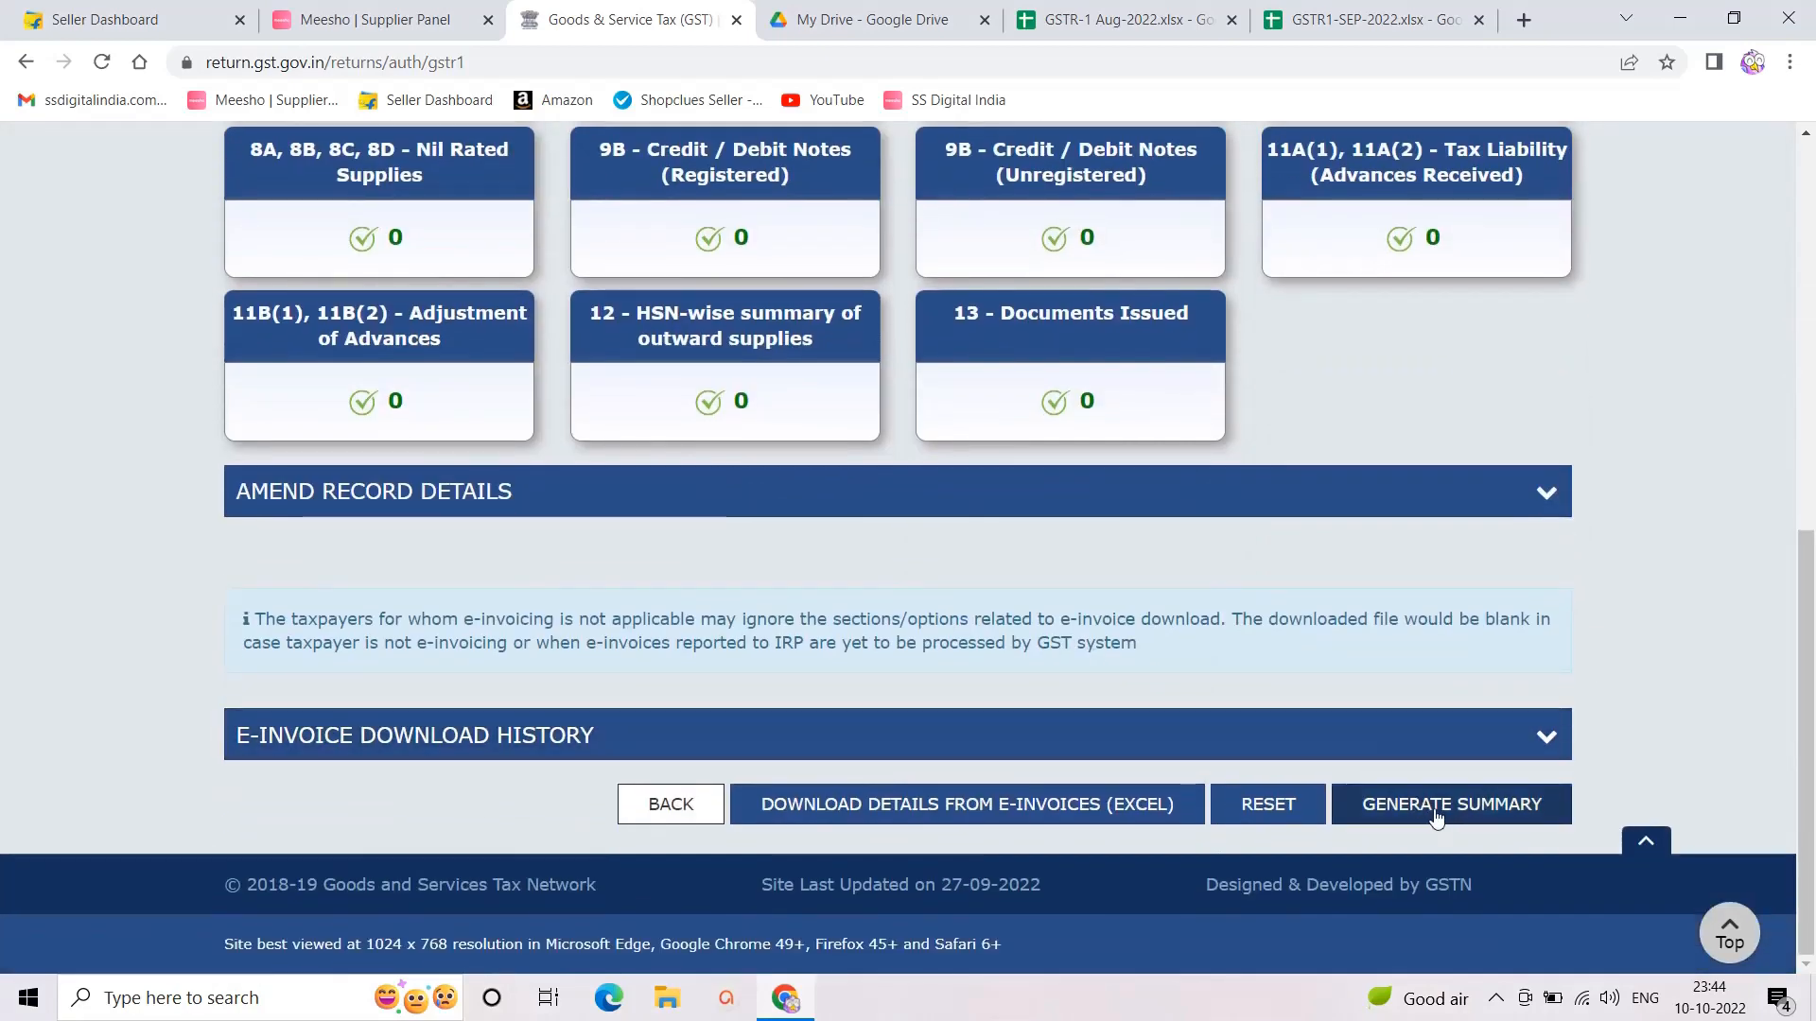
left_click(1419, 804)
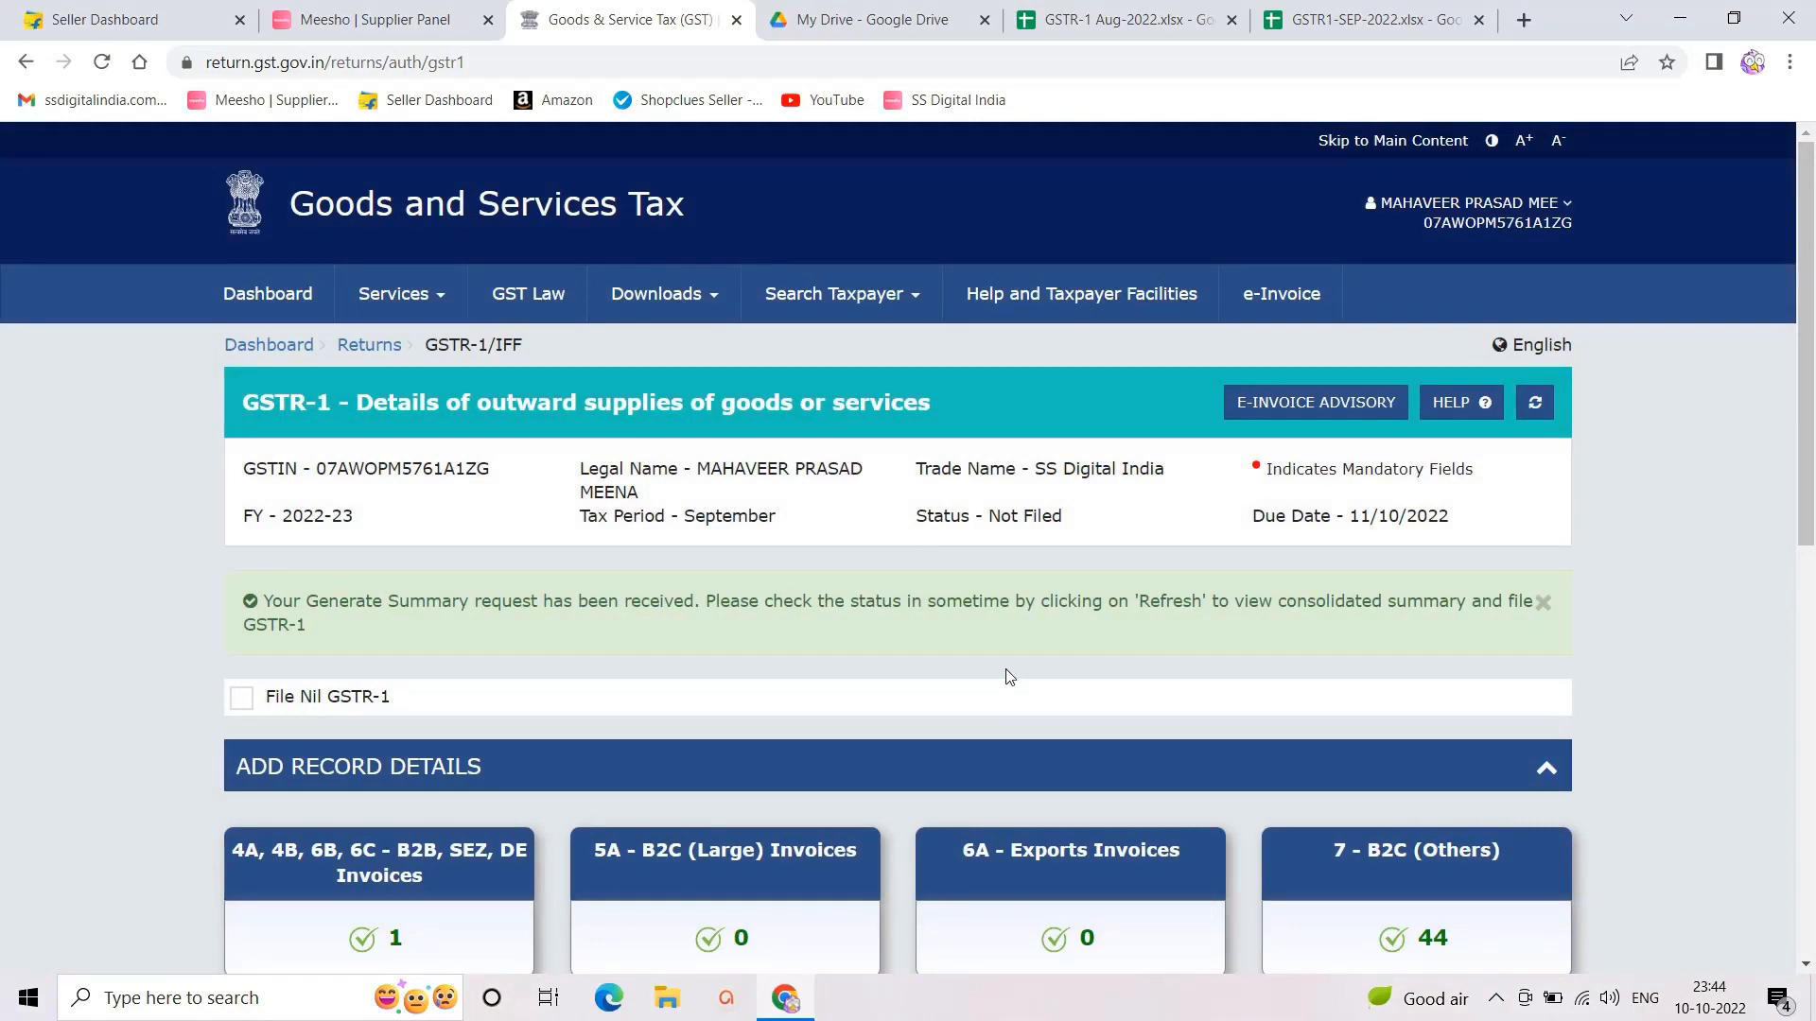
scroll(872, 571, "down", 10)
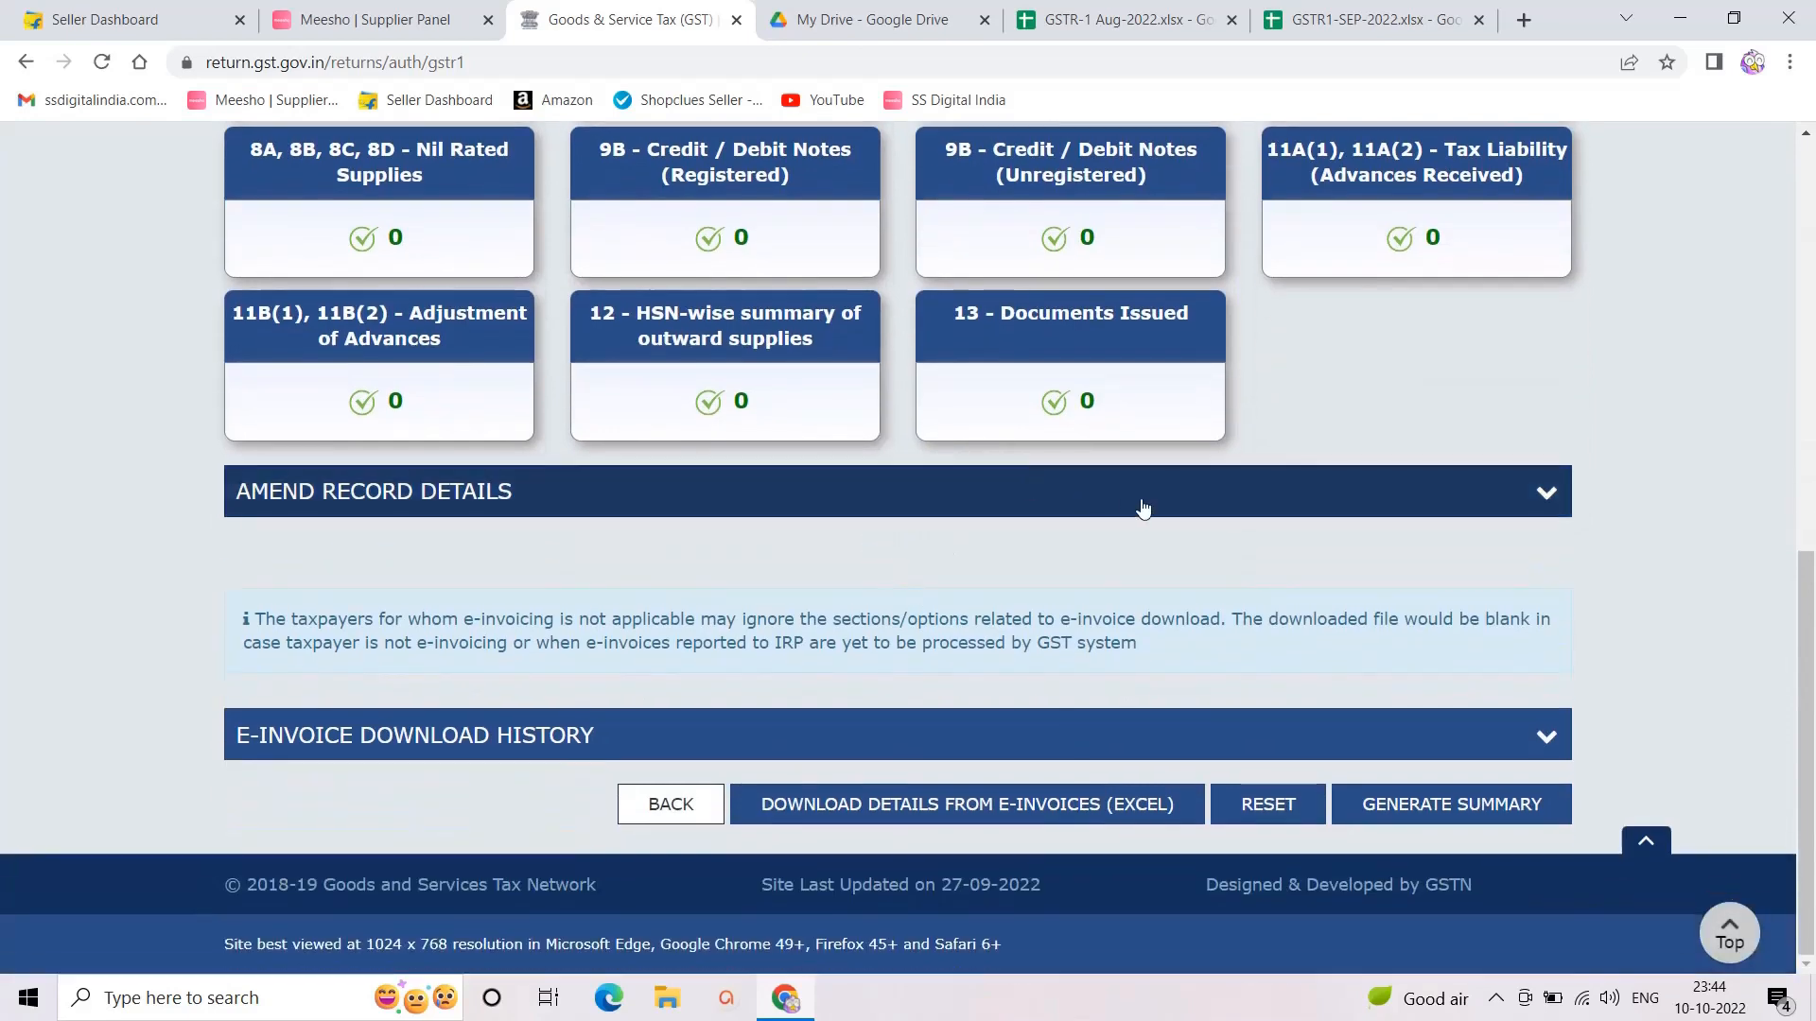
scroll(1188, 483, "up", 10)
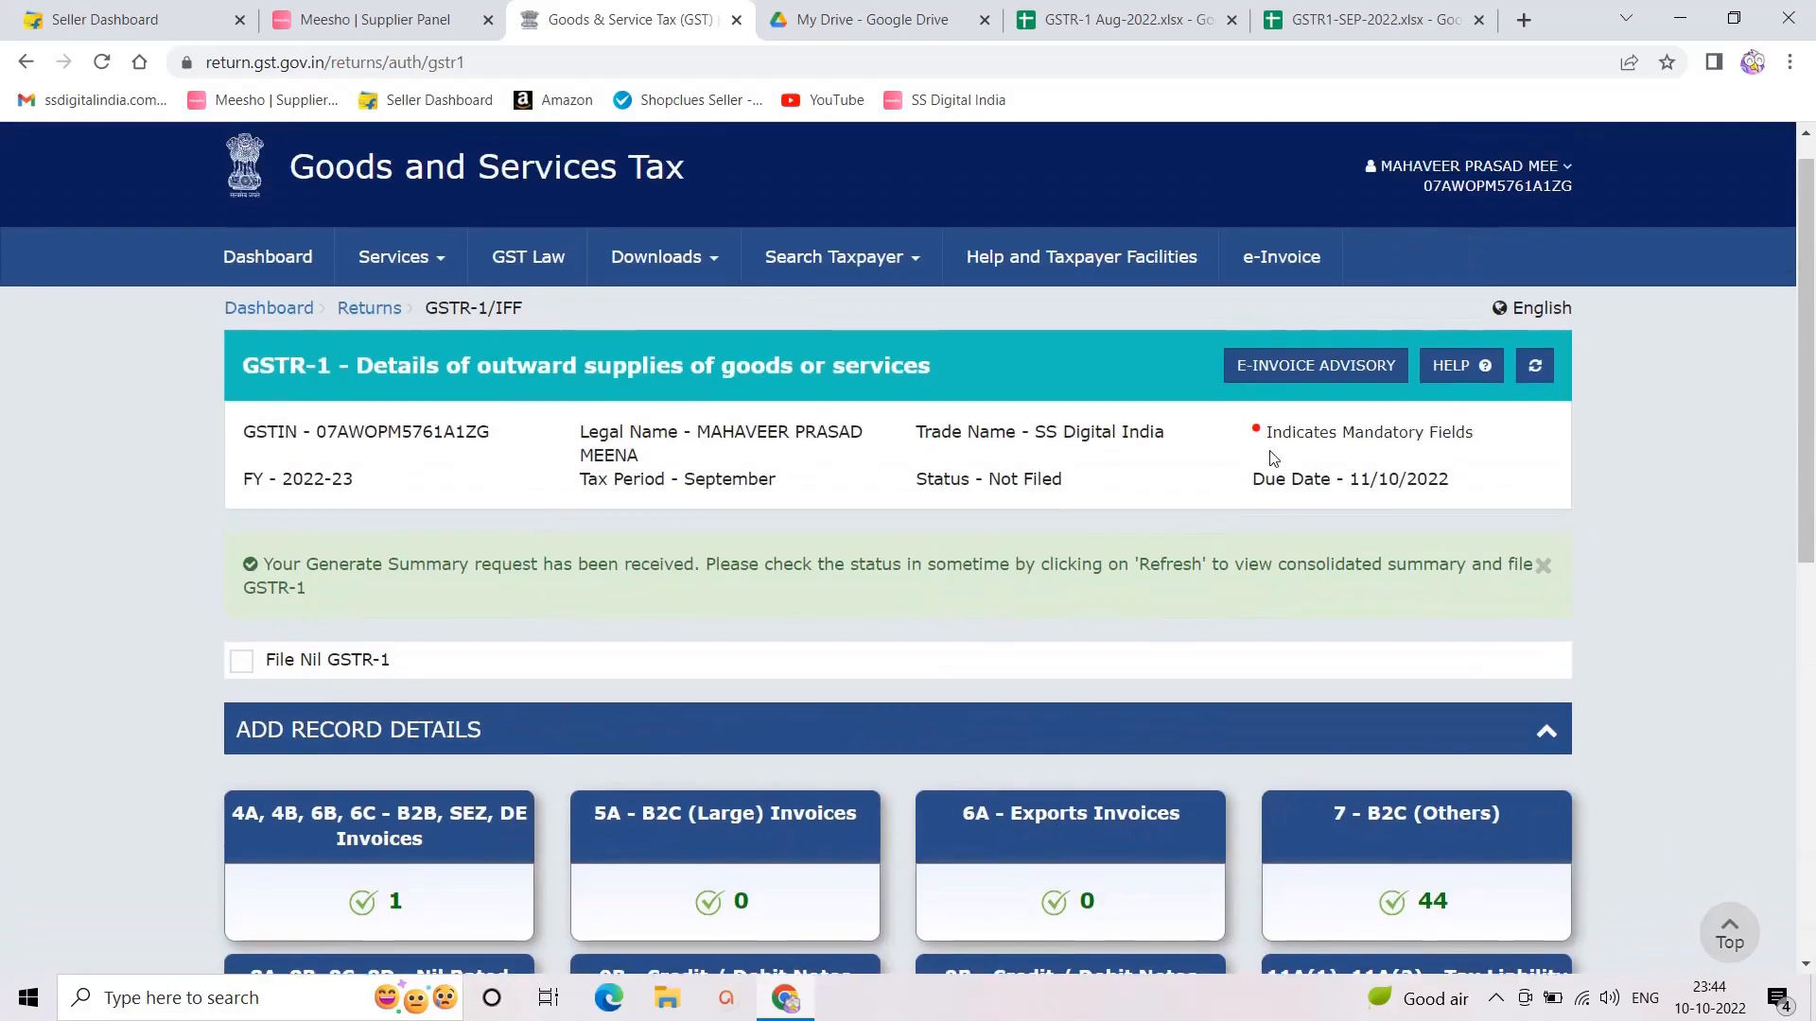
left_click(1534, 402)
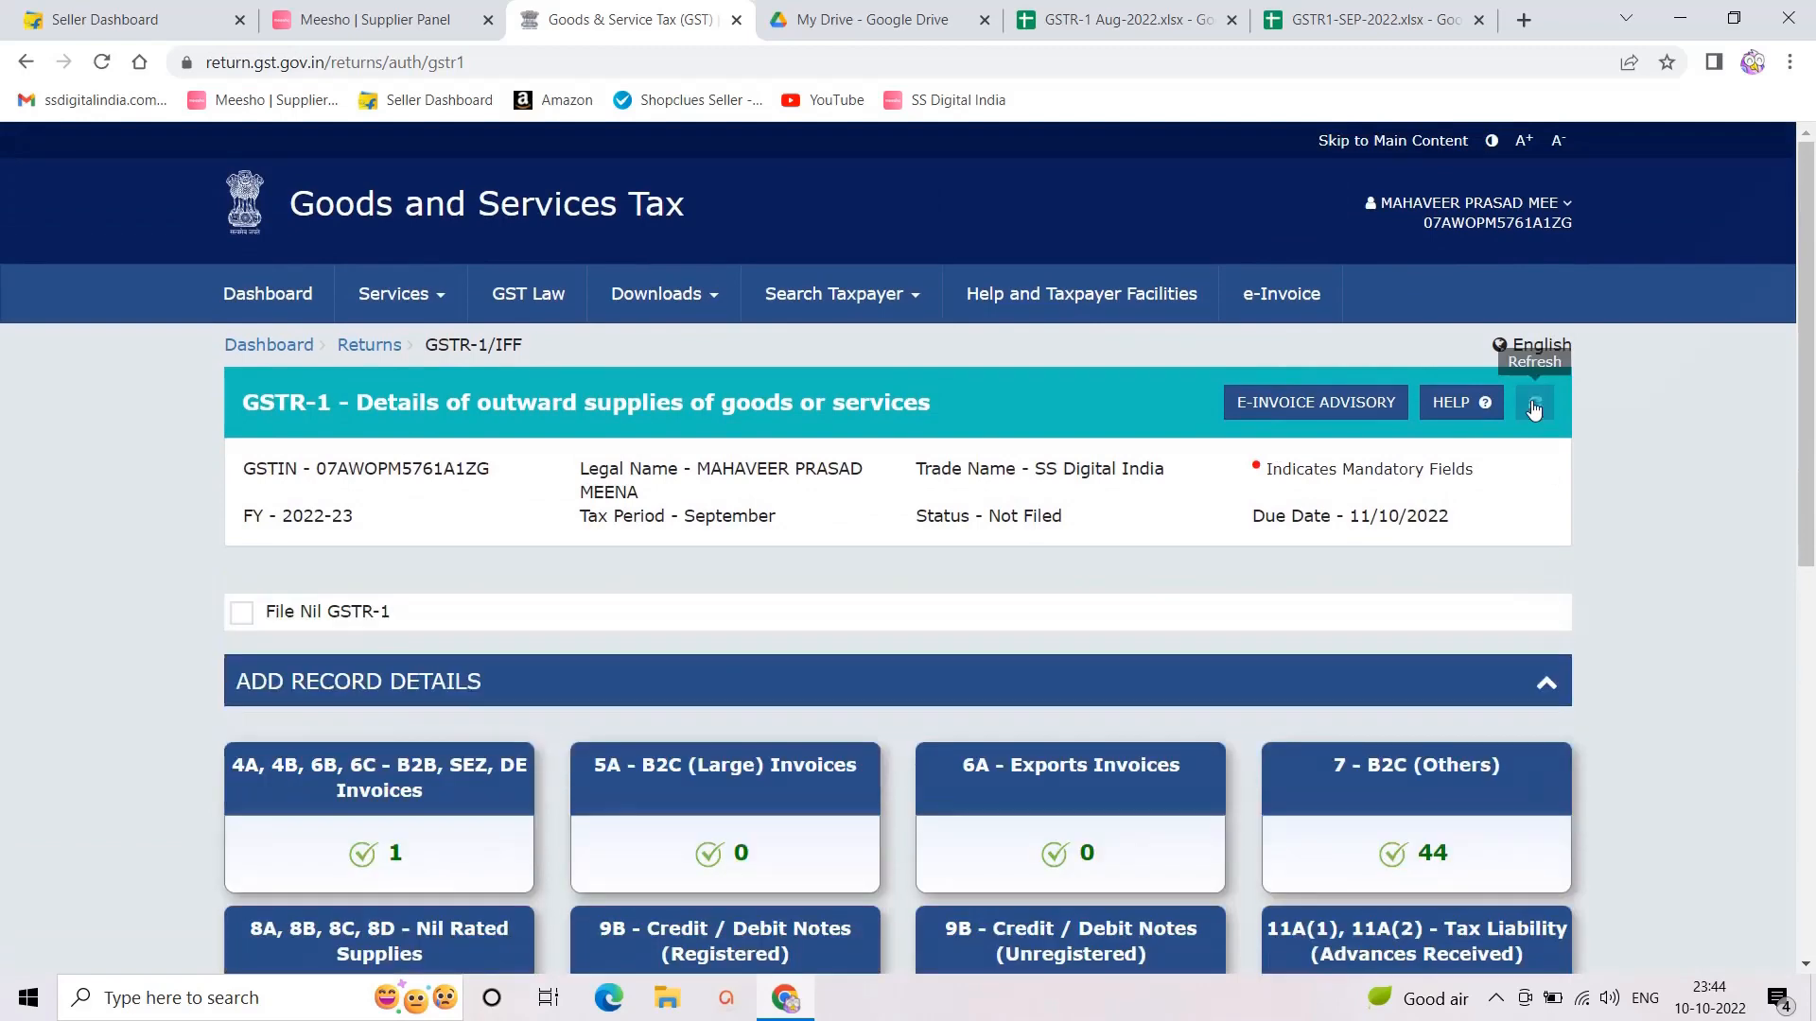
scroll(1127, 565, "down", 8)
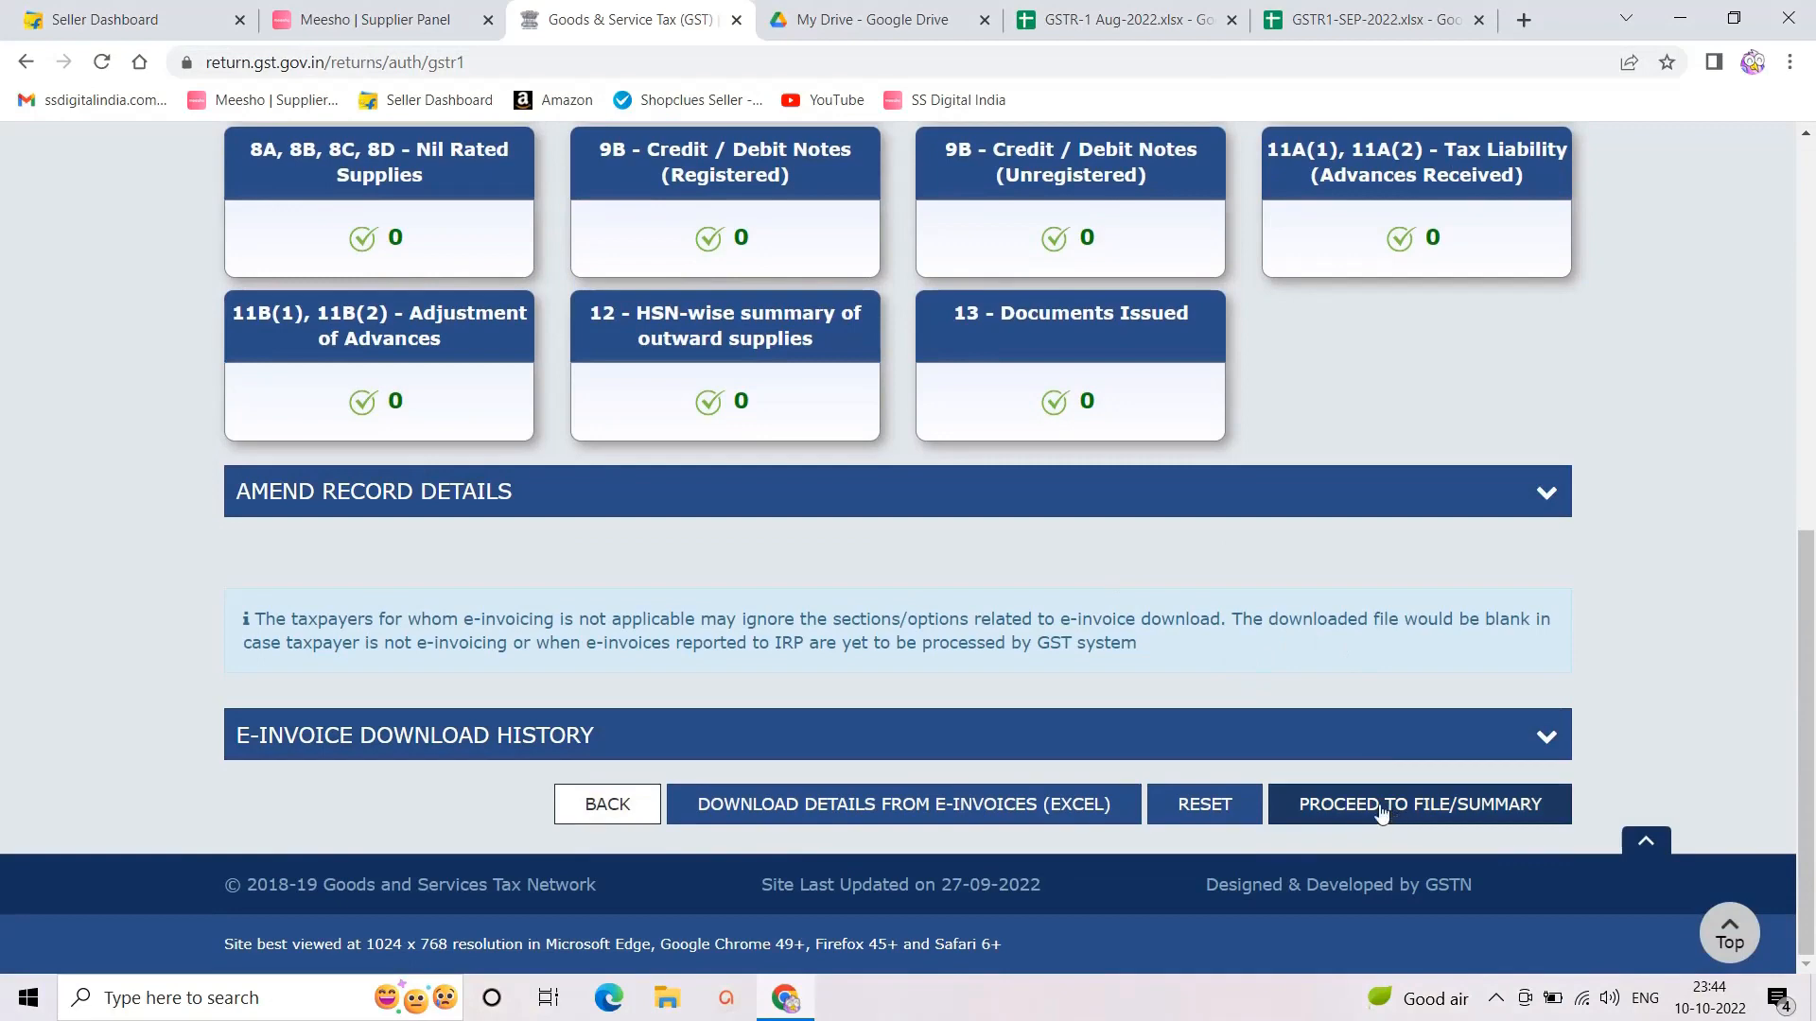
left_click(1348, 23)
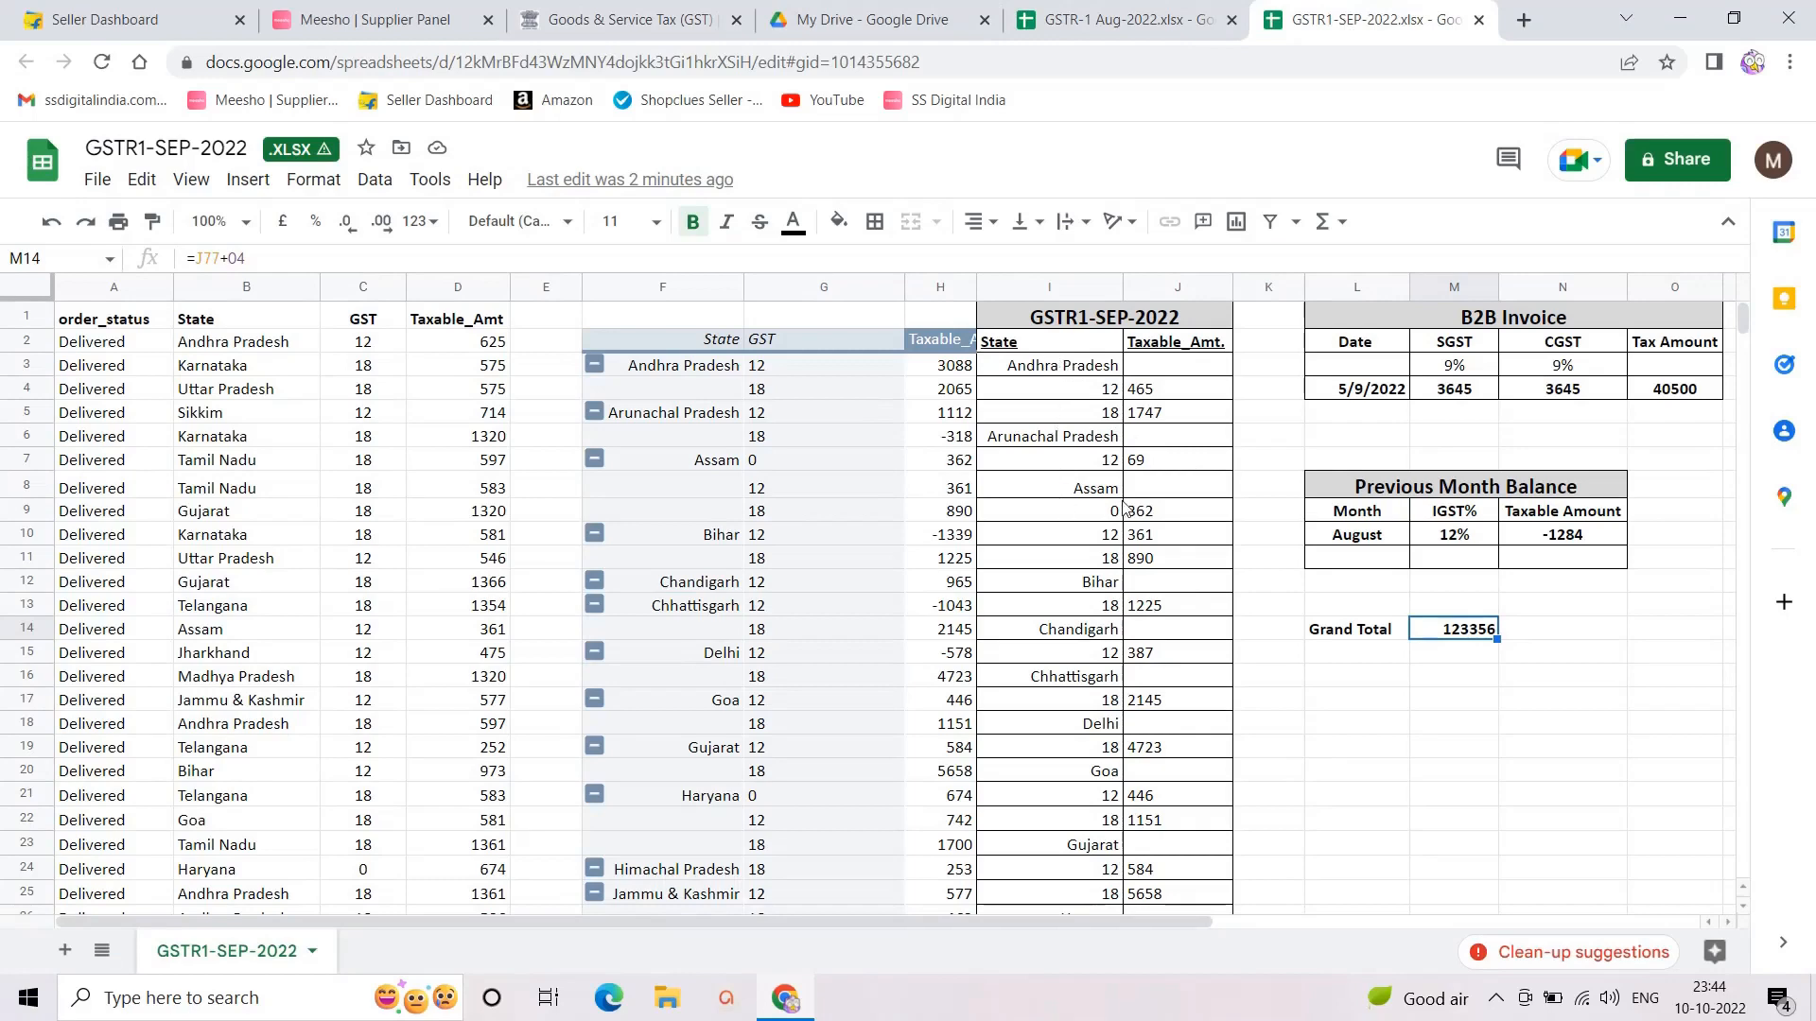
Step: Review the Sep sheet's 465 Andhra Pradesh amount and 123356 Grand Total, then return to the portal
scroll(1086, 456, "down", 6)
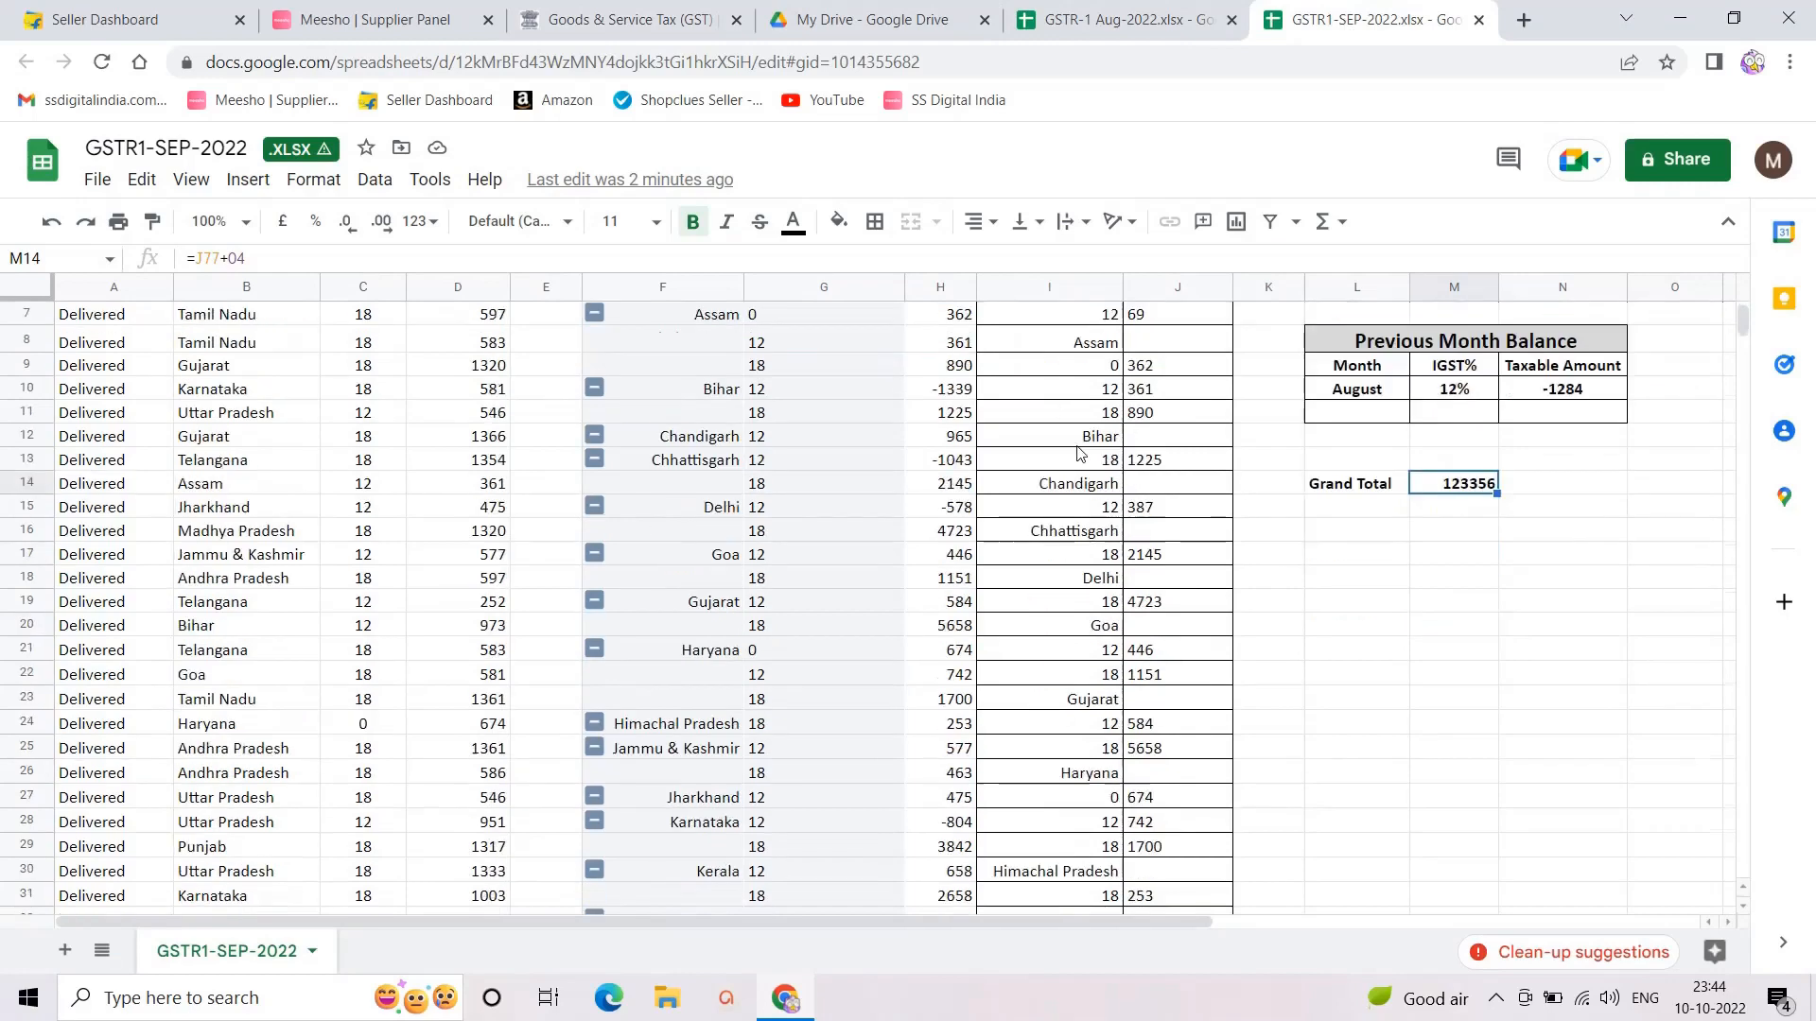
scroll(1088, 539, "down", 8)
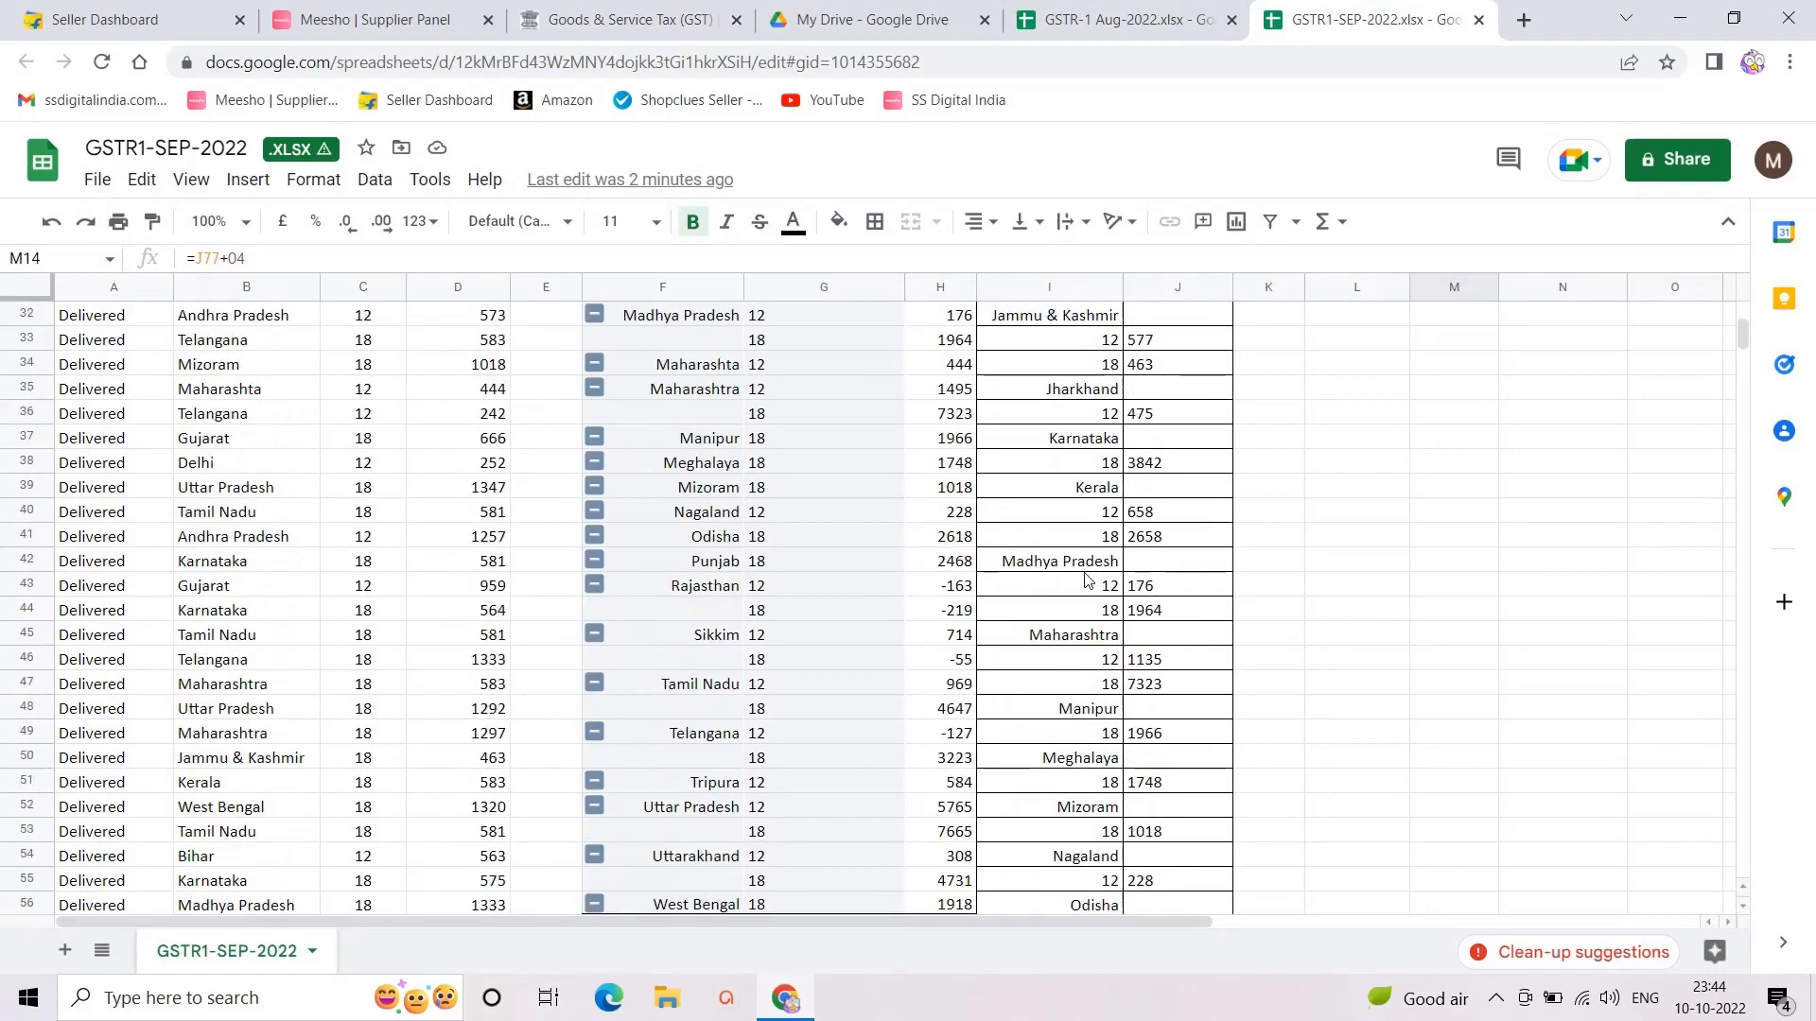
scroll(1087, 648, "down", 4)
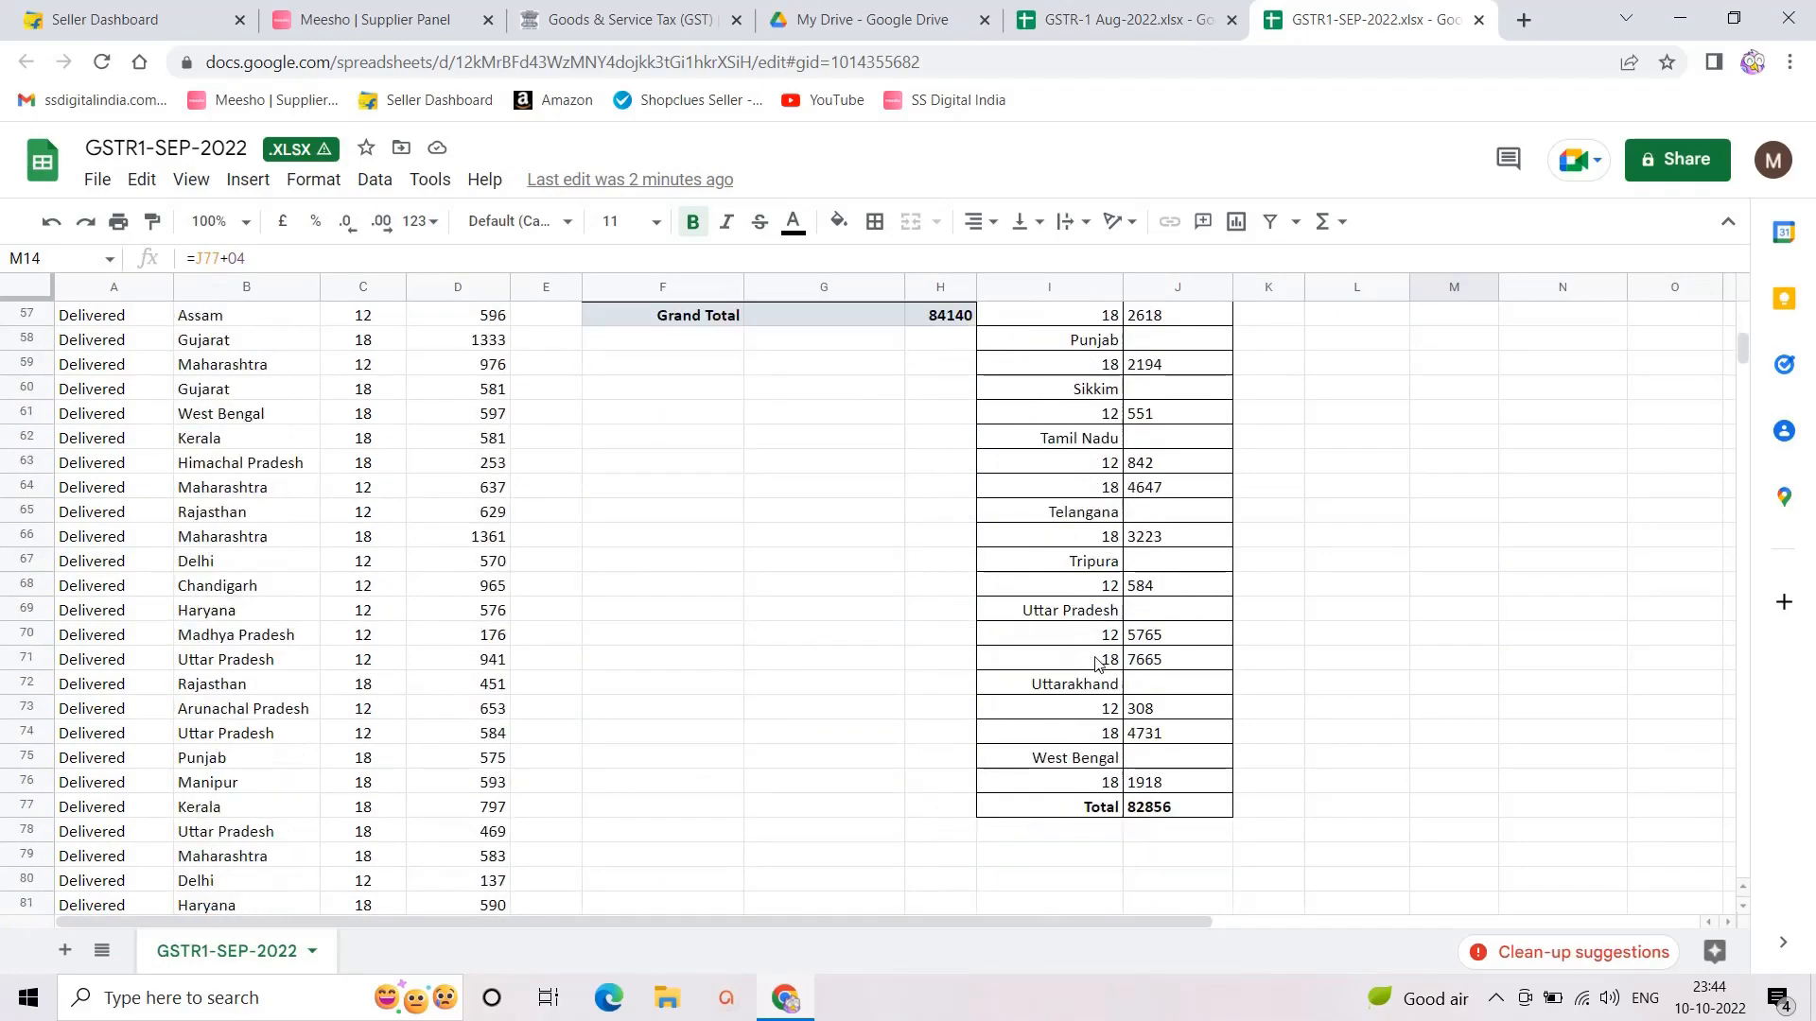
scroll(1144, 608, "up", 19)
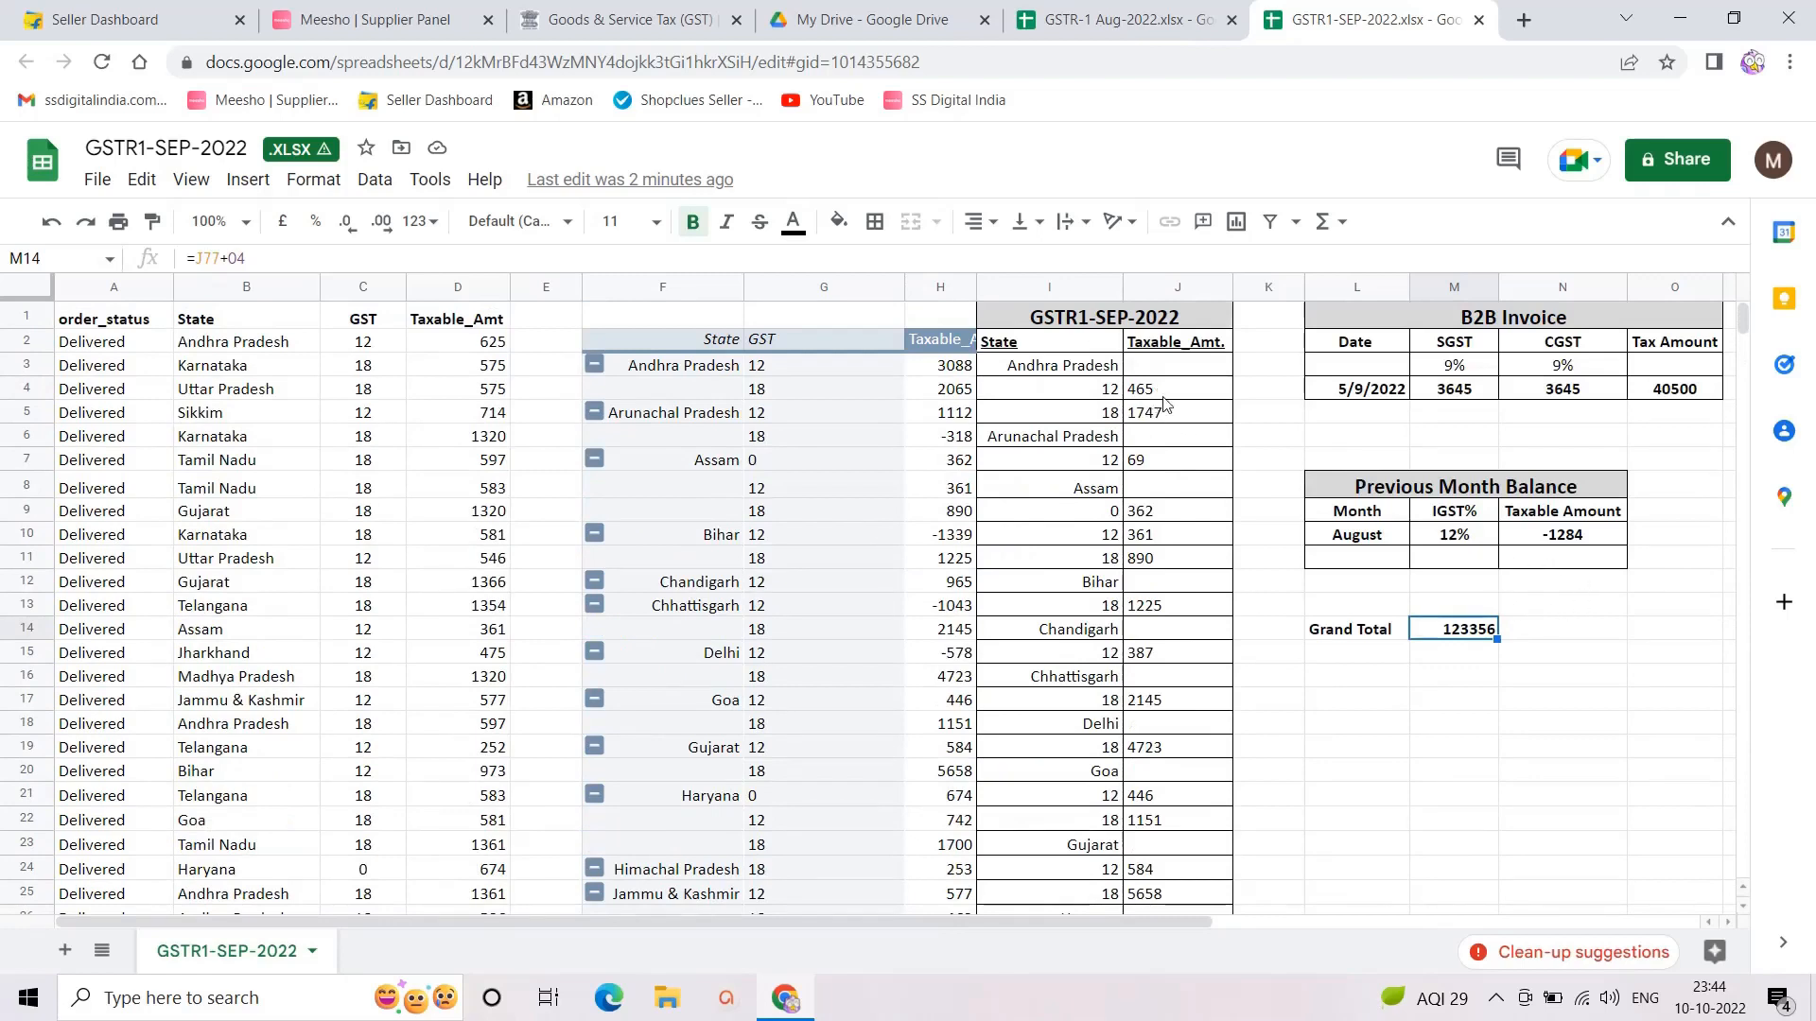
left_click(662, 21)
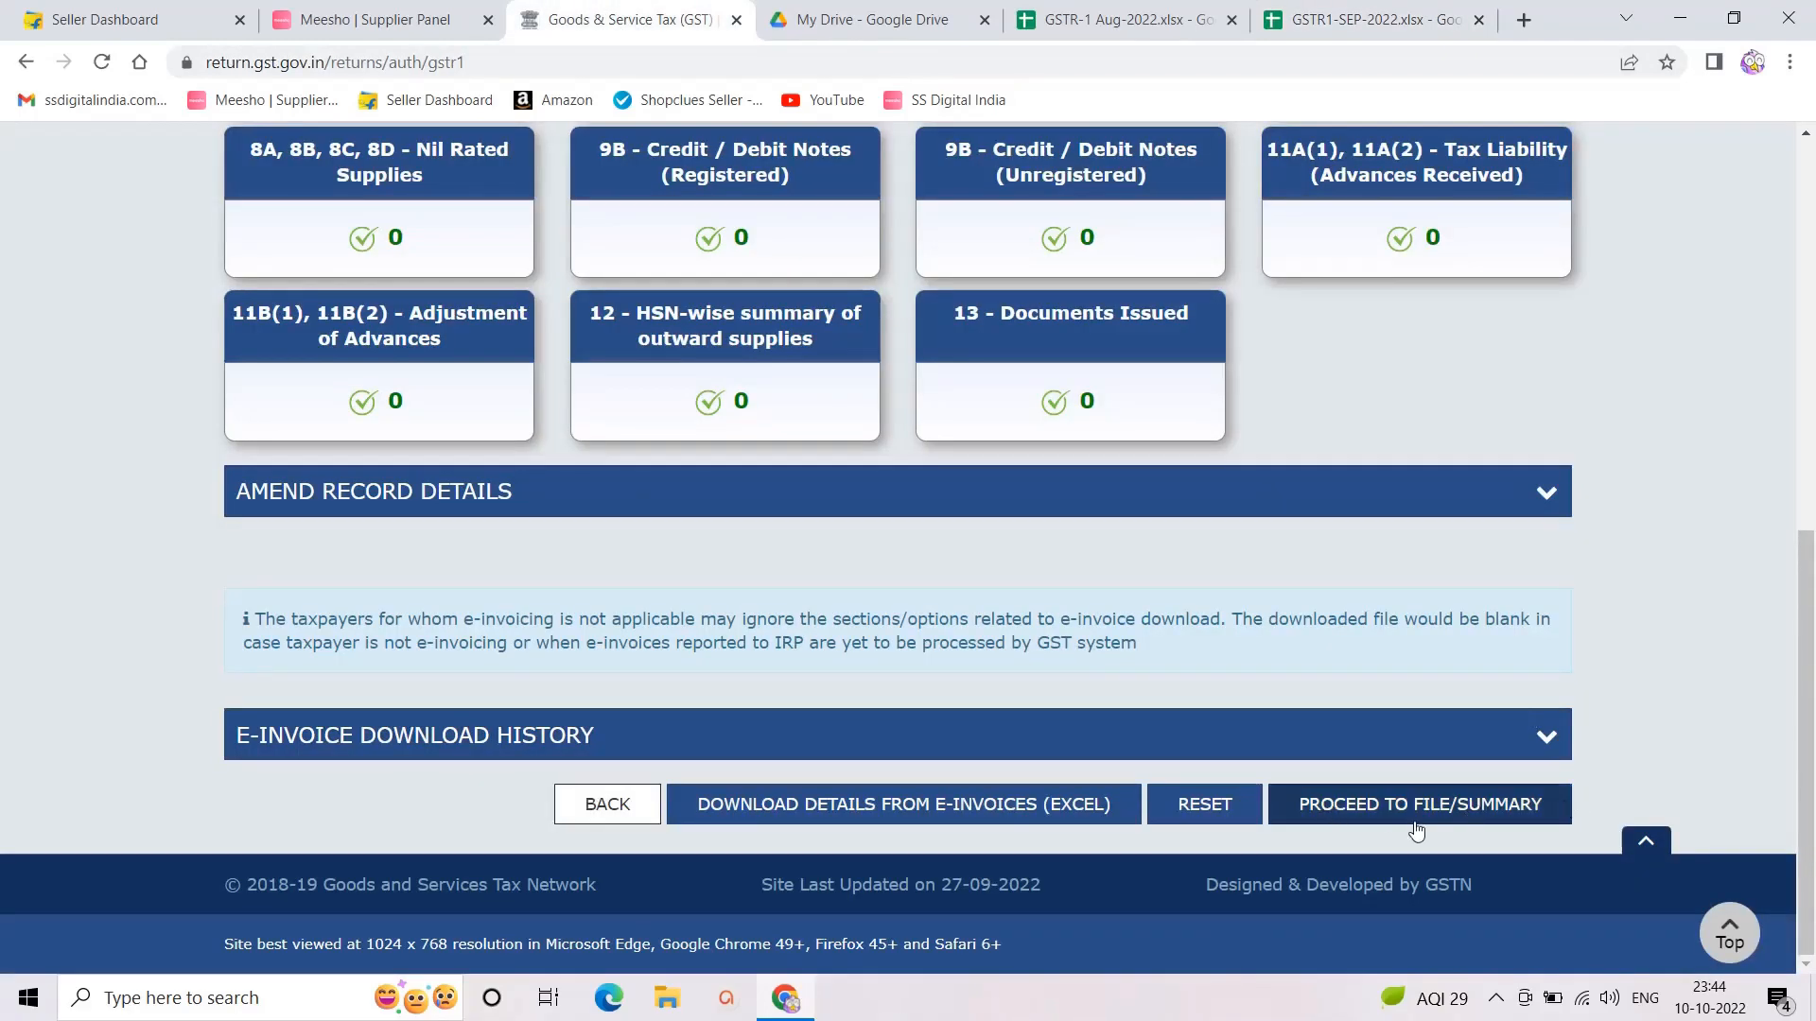
Step: Check the GSTR-1 summary's 1,23,359.00 total liability and proceed to File Statement
left_click(1383, 811)
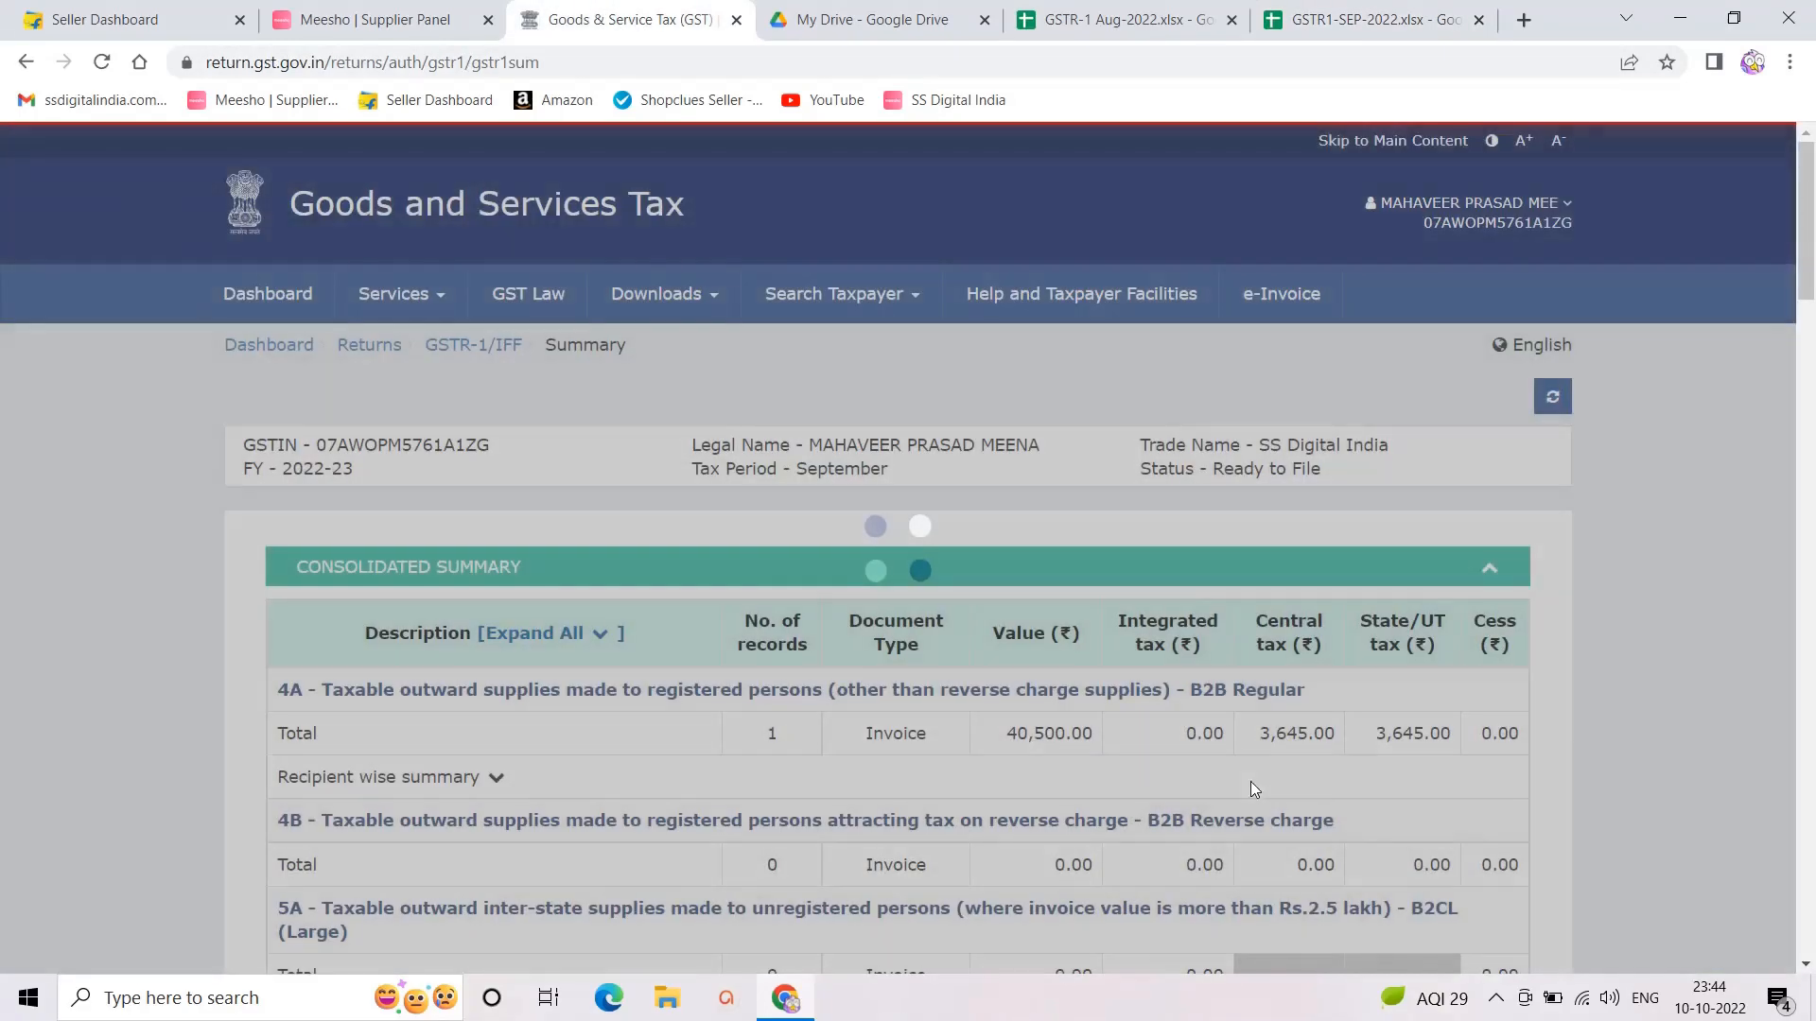
scroll(865, 736, "down", 20)
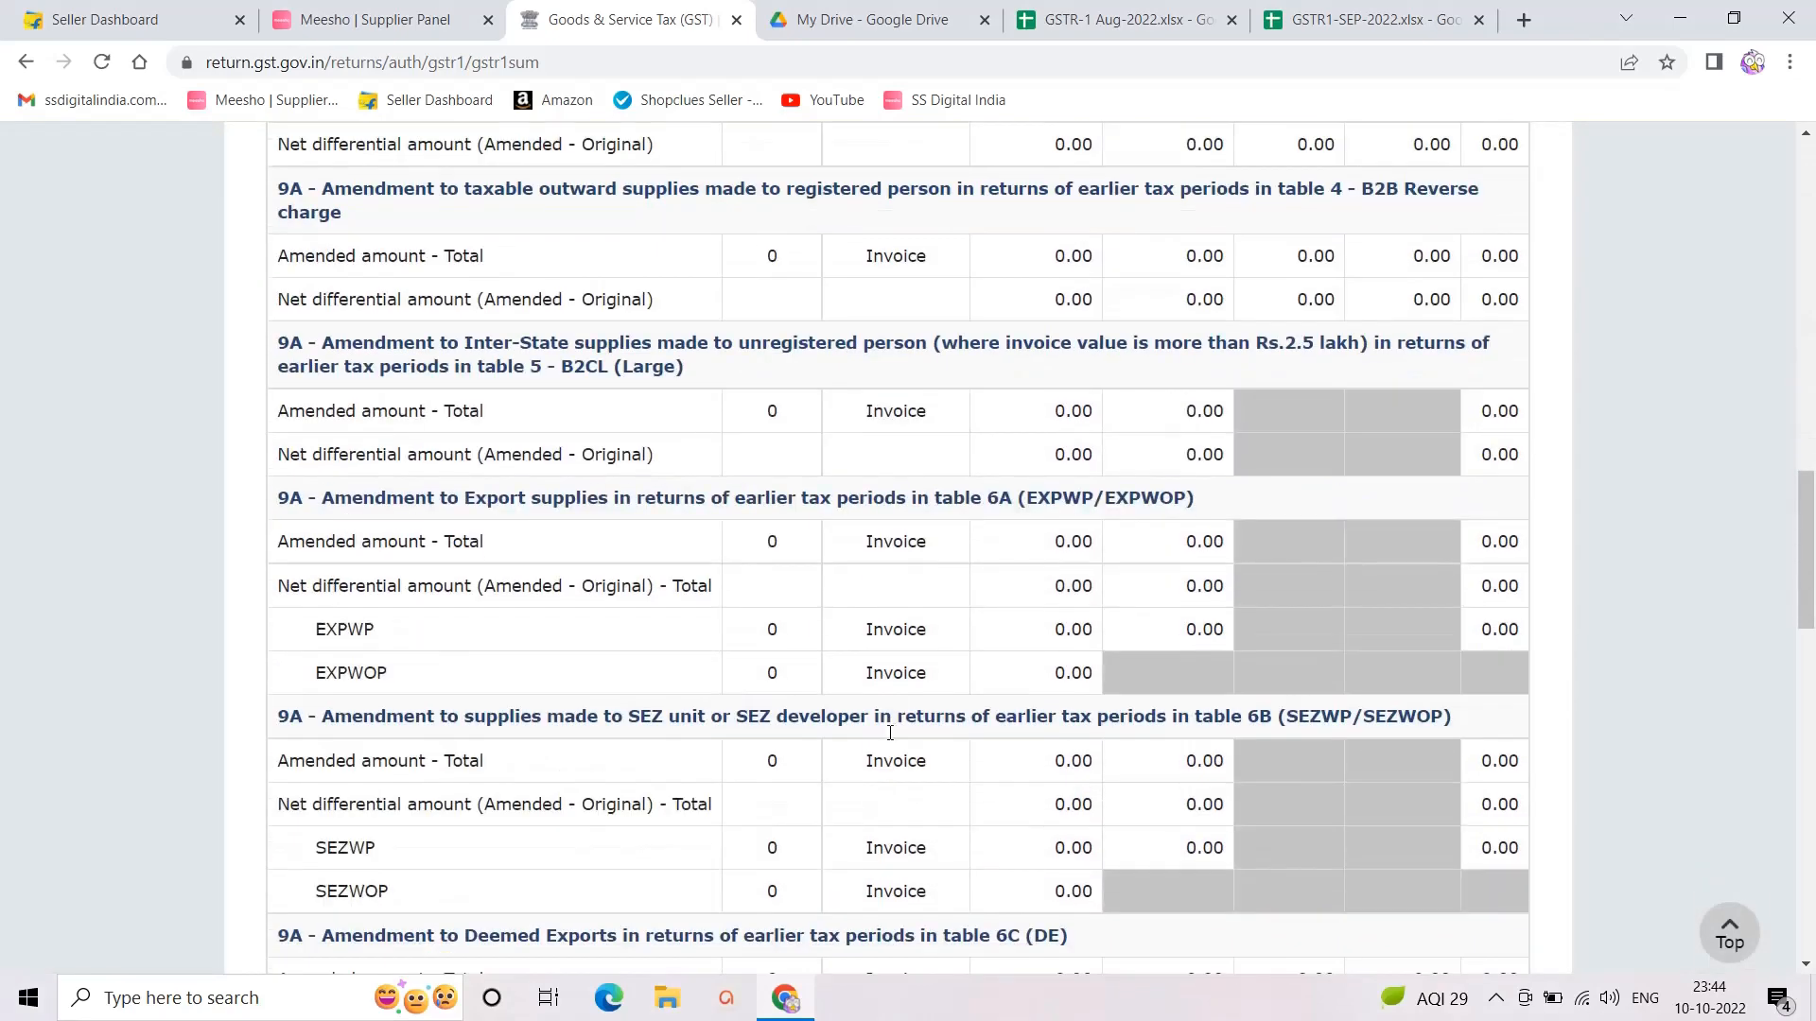
scroll(890, 733, "down", 20)
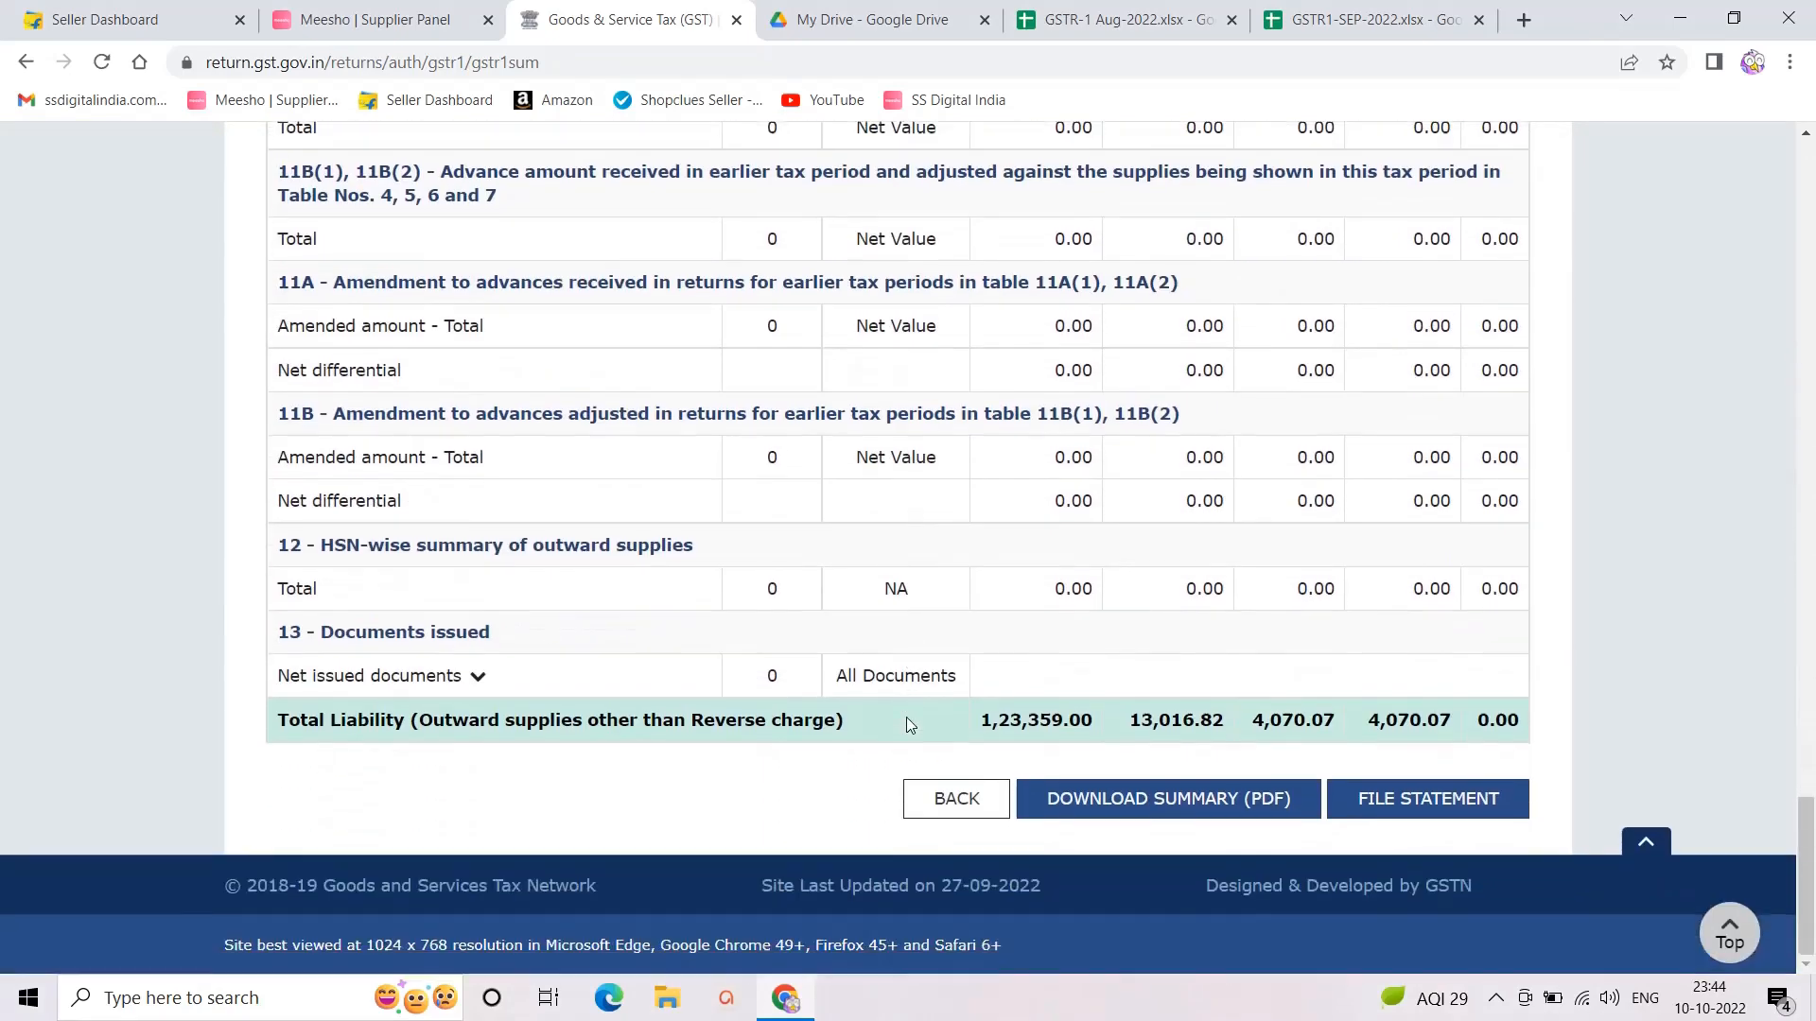
left_click(1403, 812)
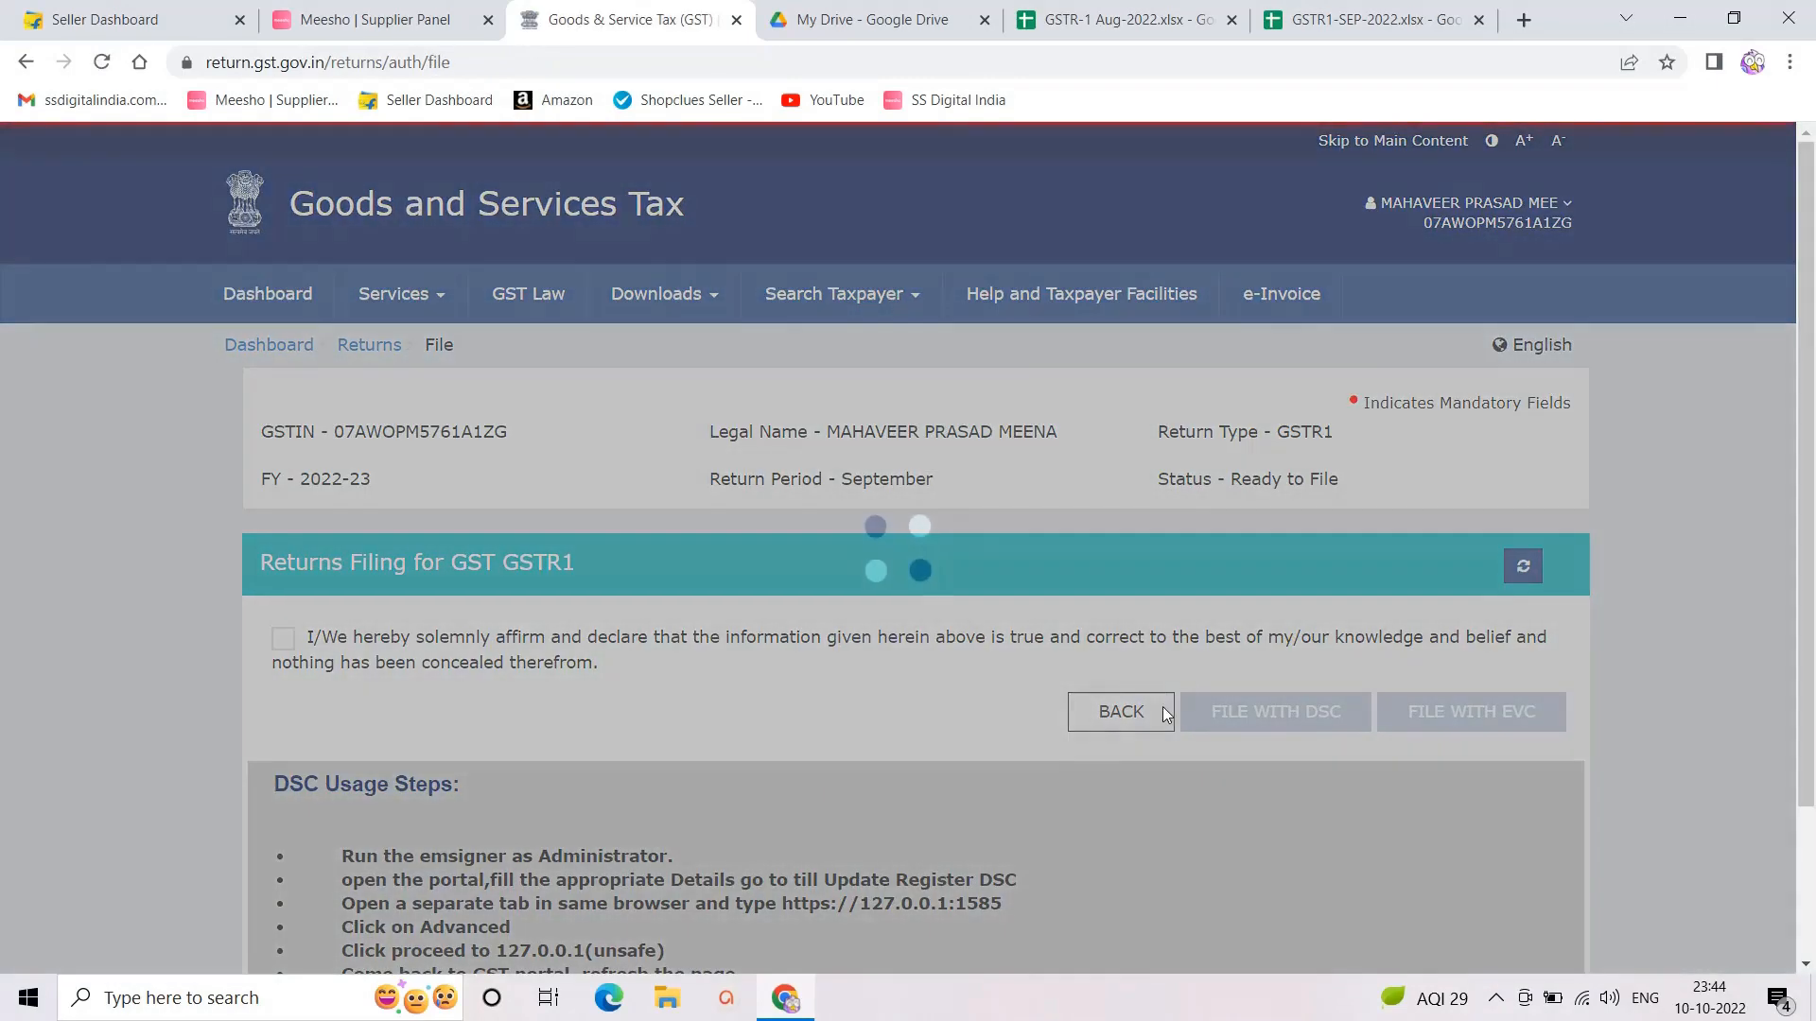
Step: Tick the declaration, choose the authorised signatory, and file with EVC to reach OTP entry
left_click(282, 640)
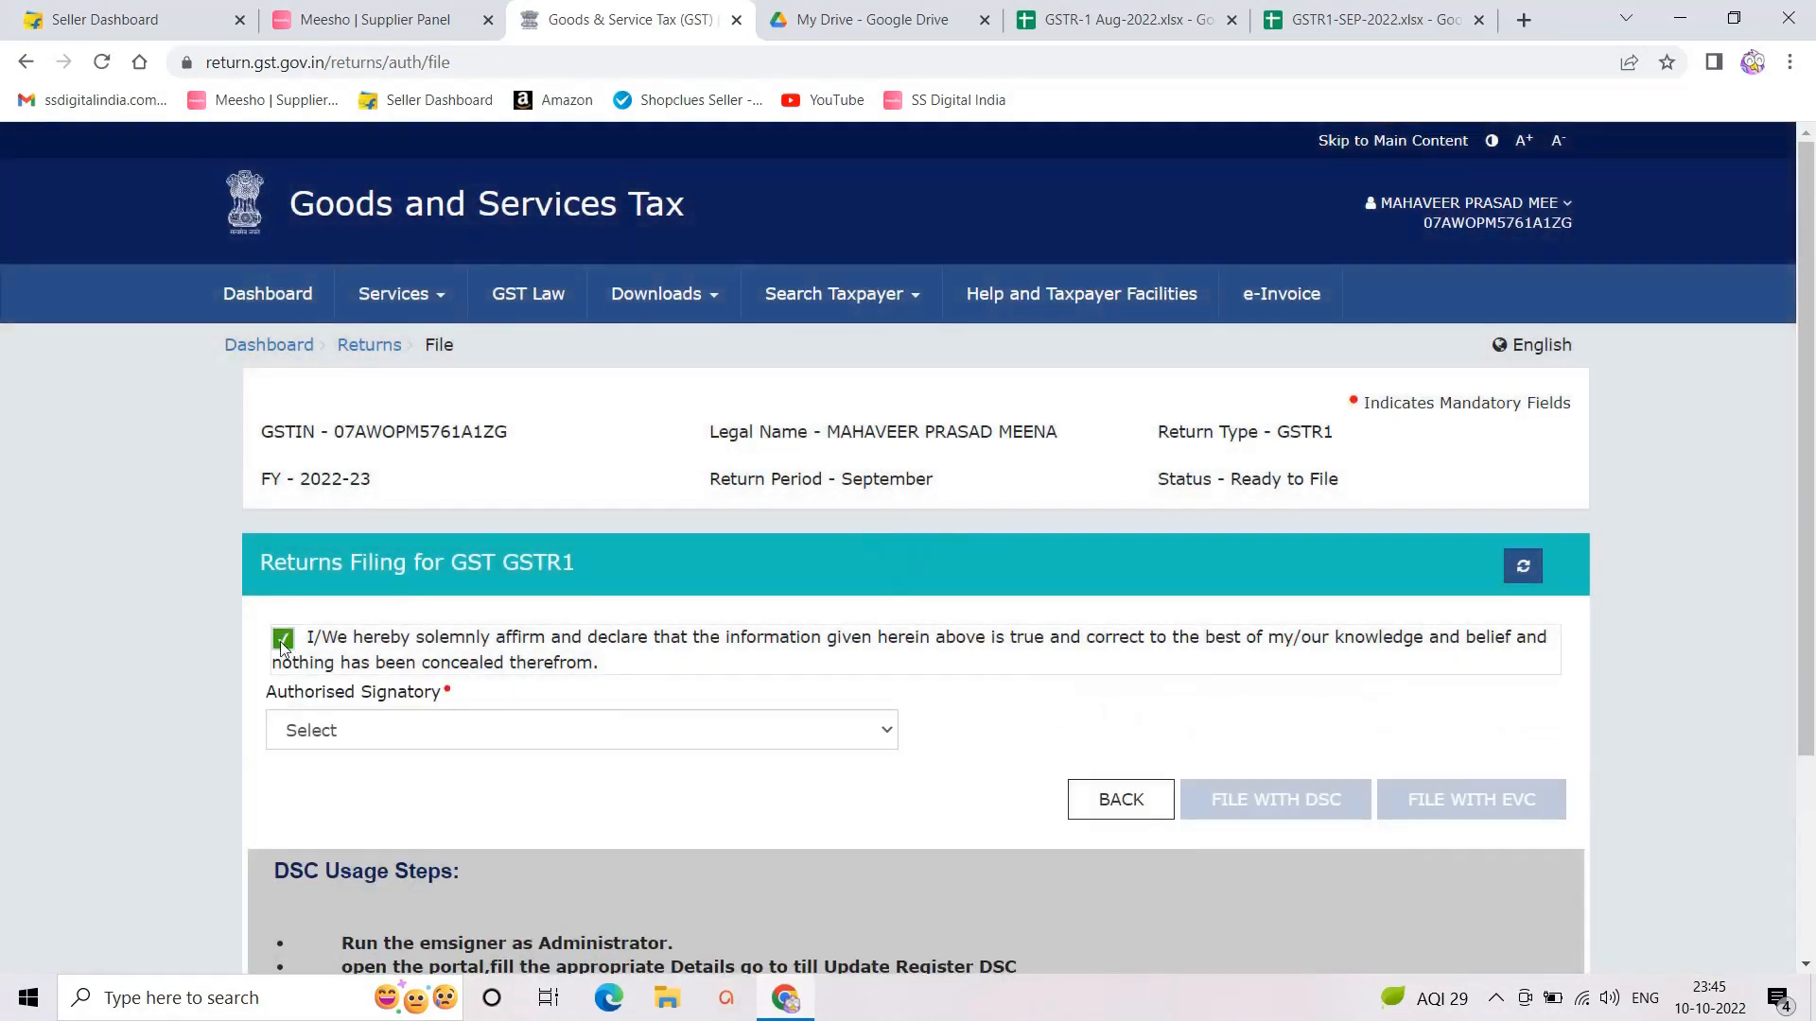
left_click(396, 726)
left_click(381, 766)
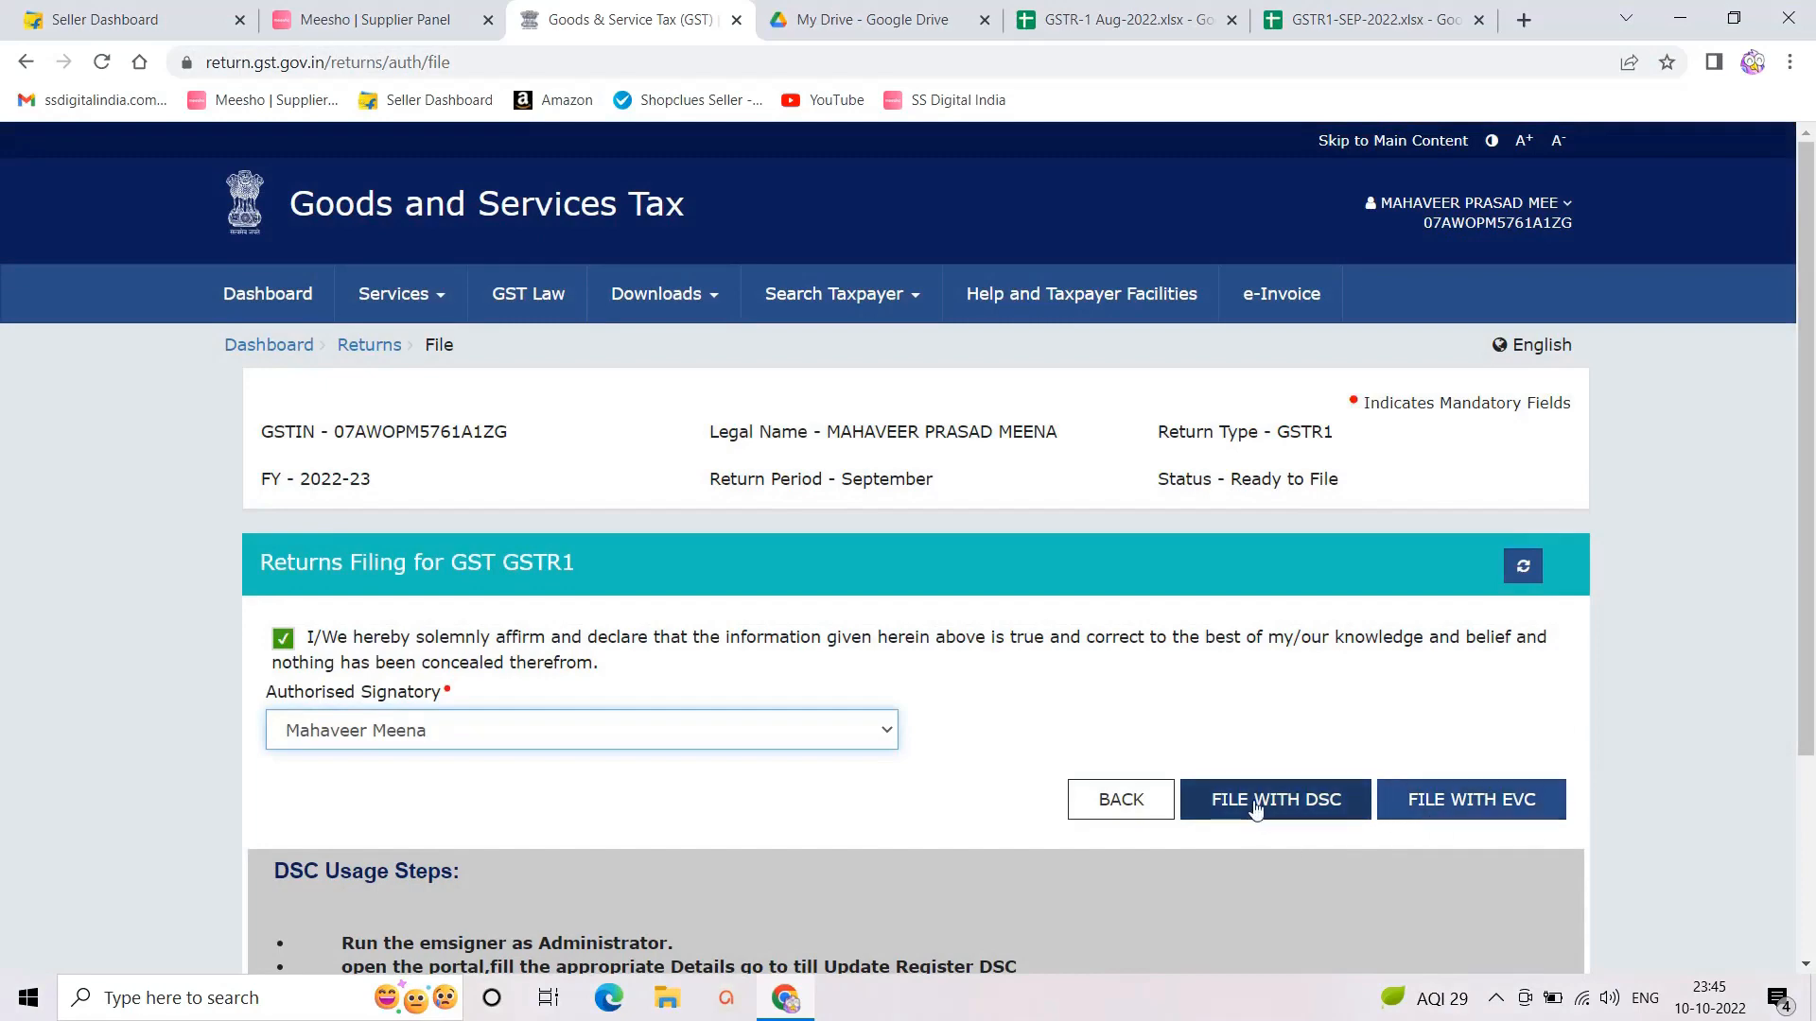
left_click(1438, 813)
left_click(738, 472)
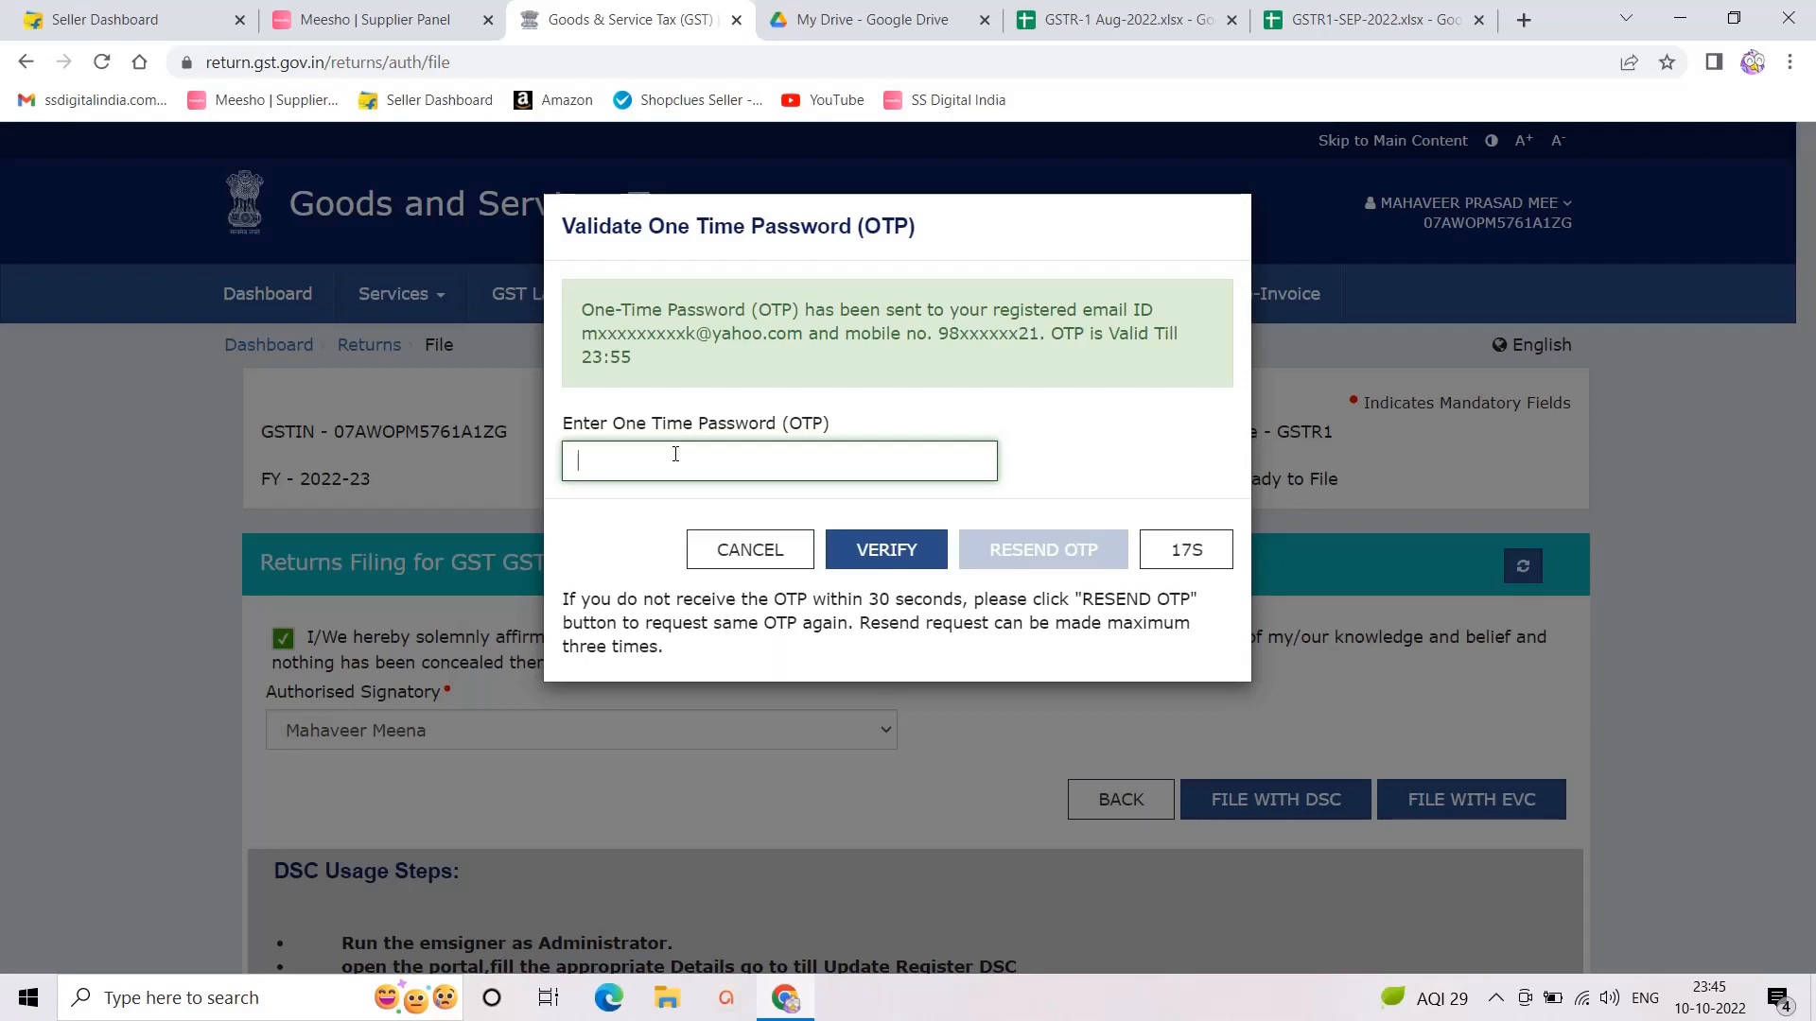
Step: Enter and verify the one-time password, retrying after rejections, until the return shows Filed
left_click(878, 550)
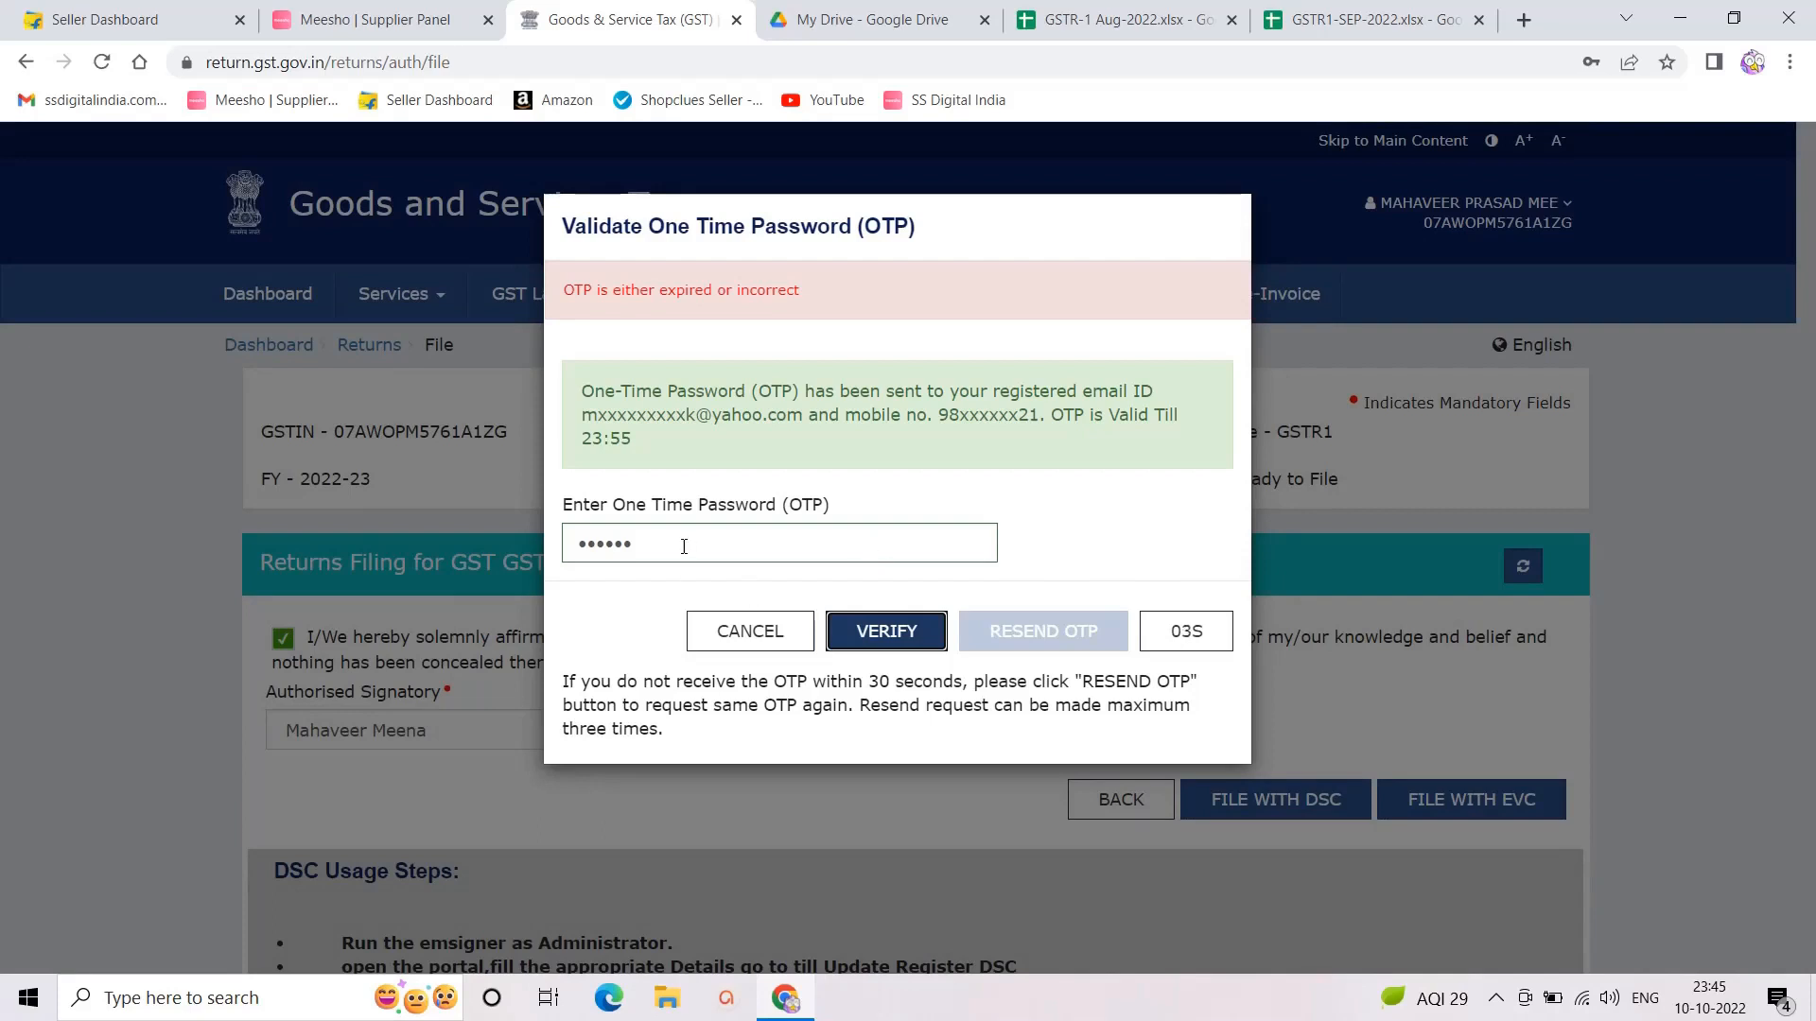
double_click(798, 543)
key("BackSpace")
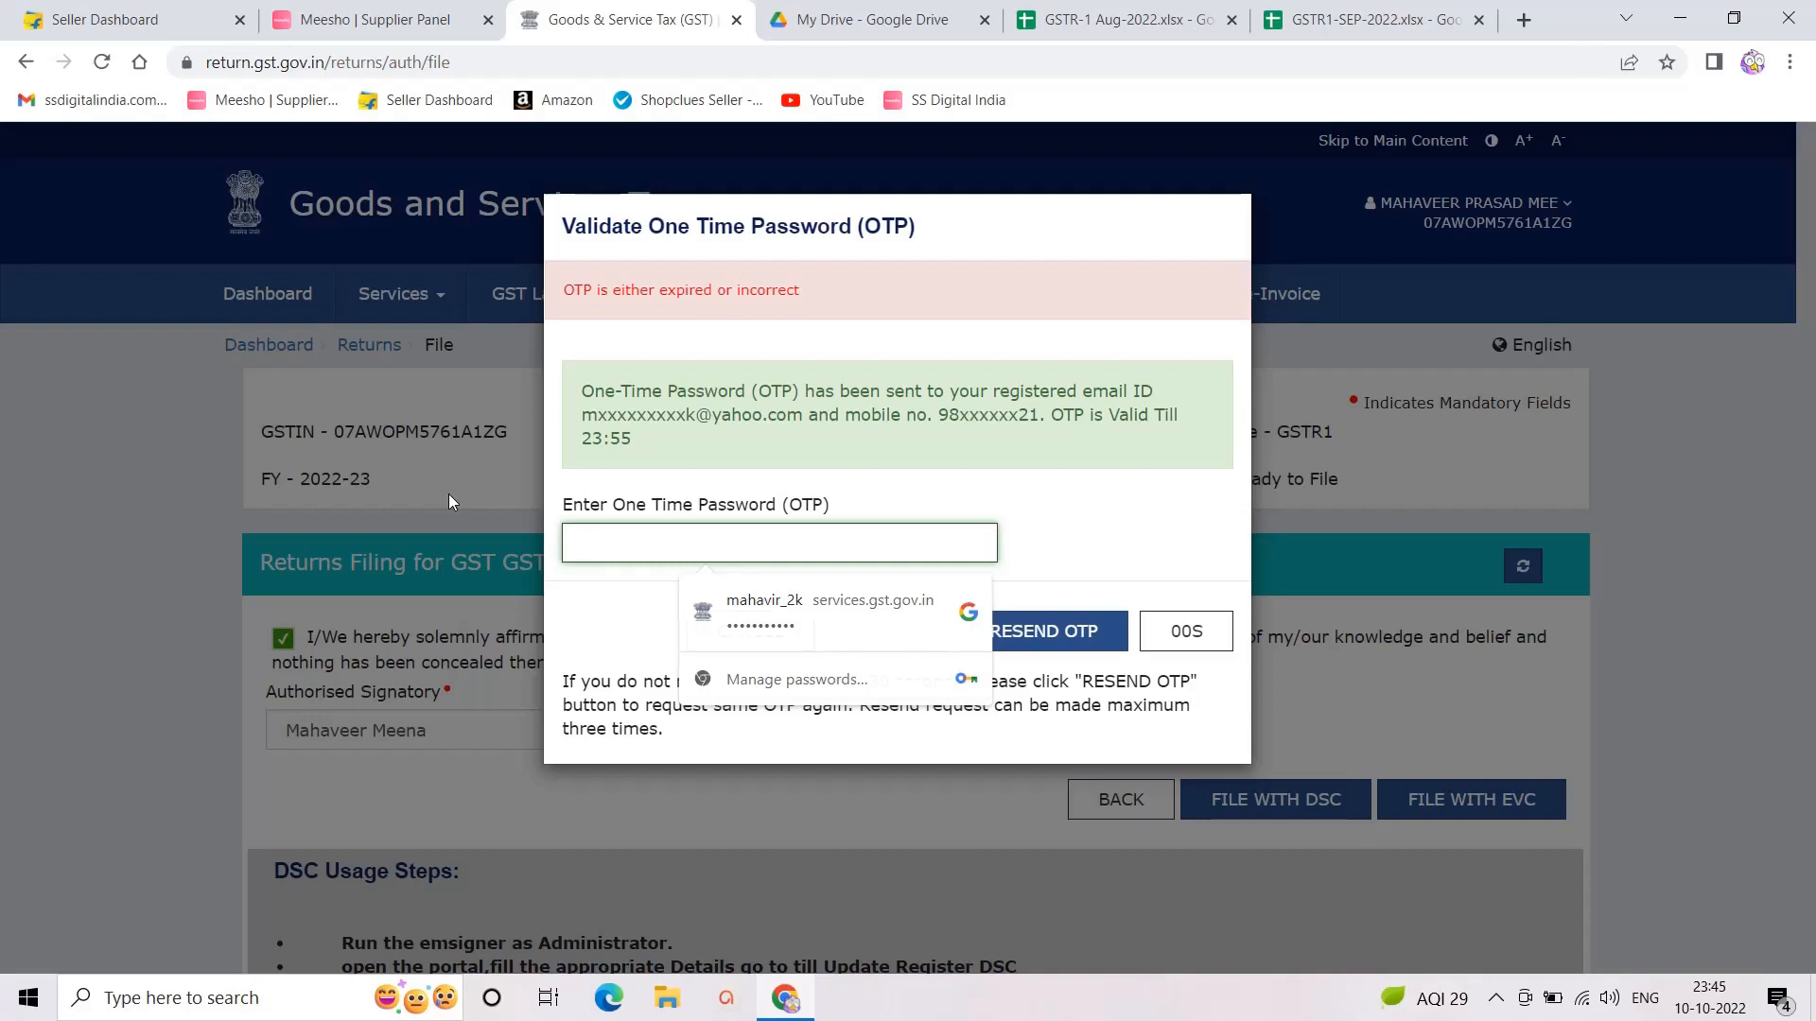
type("••")
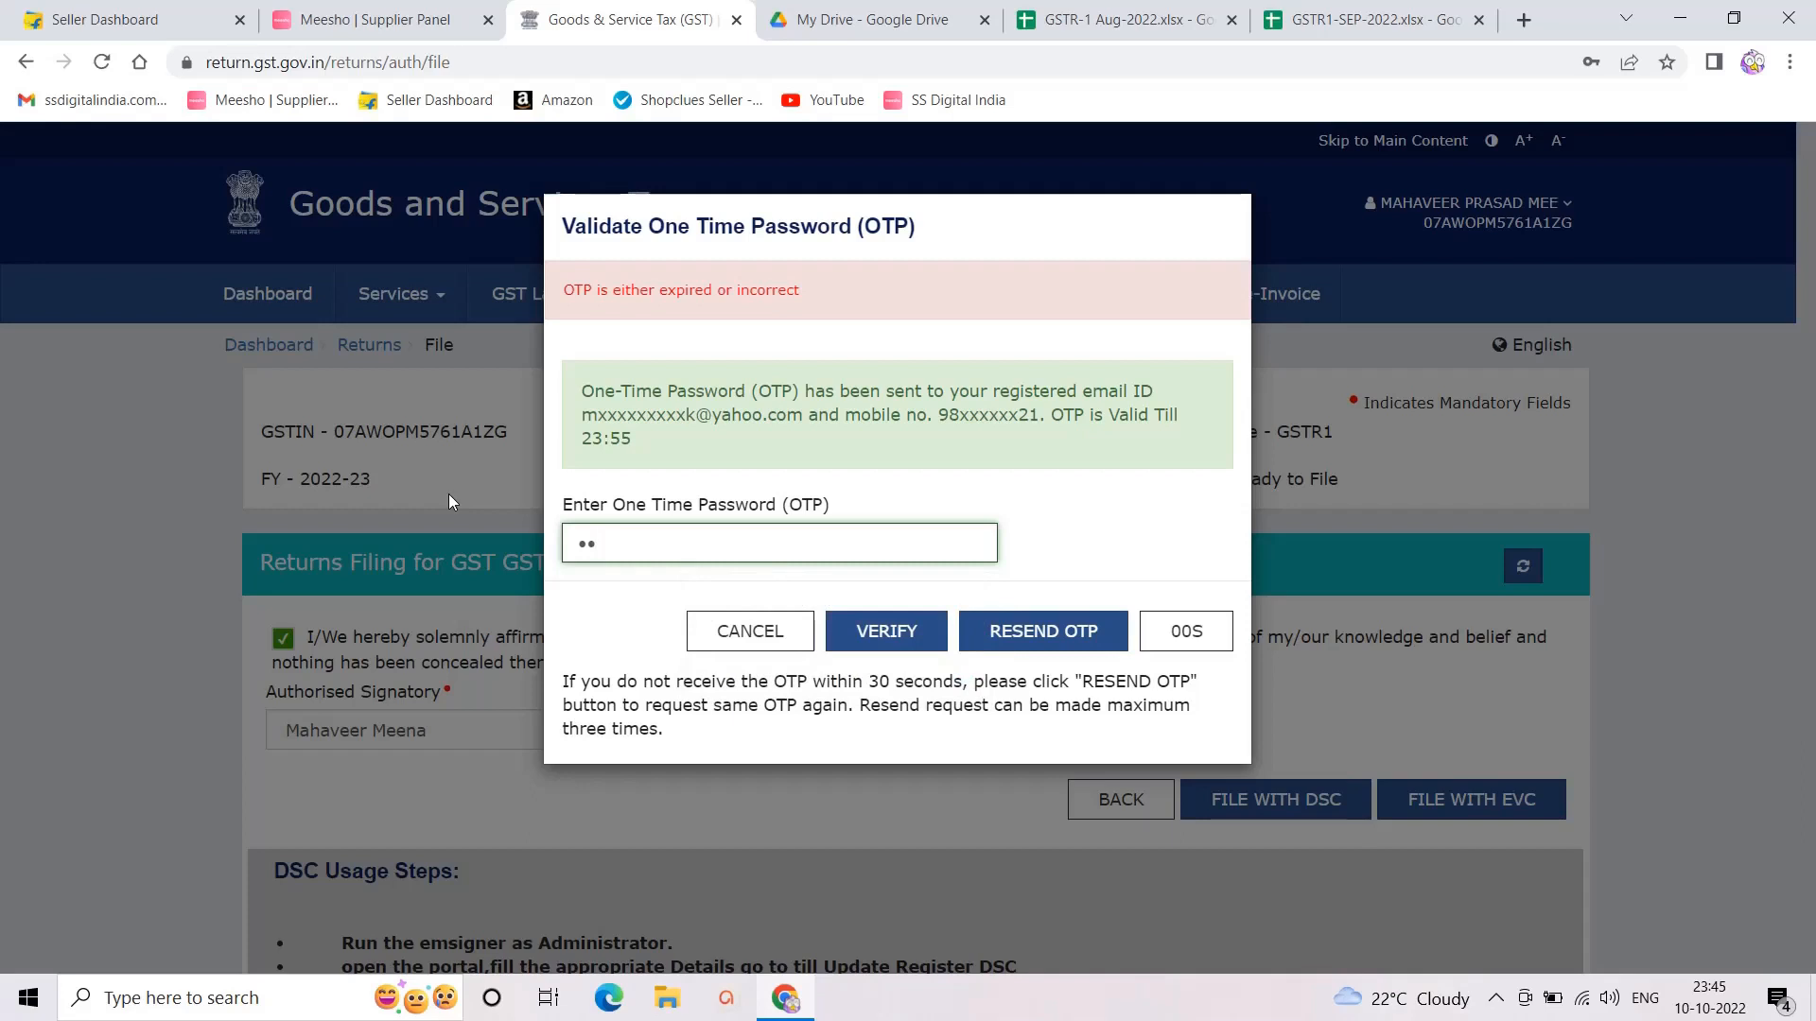
type("•••")
left_click(864, 636)
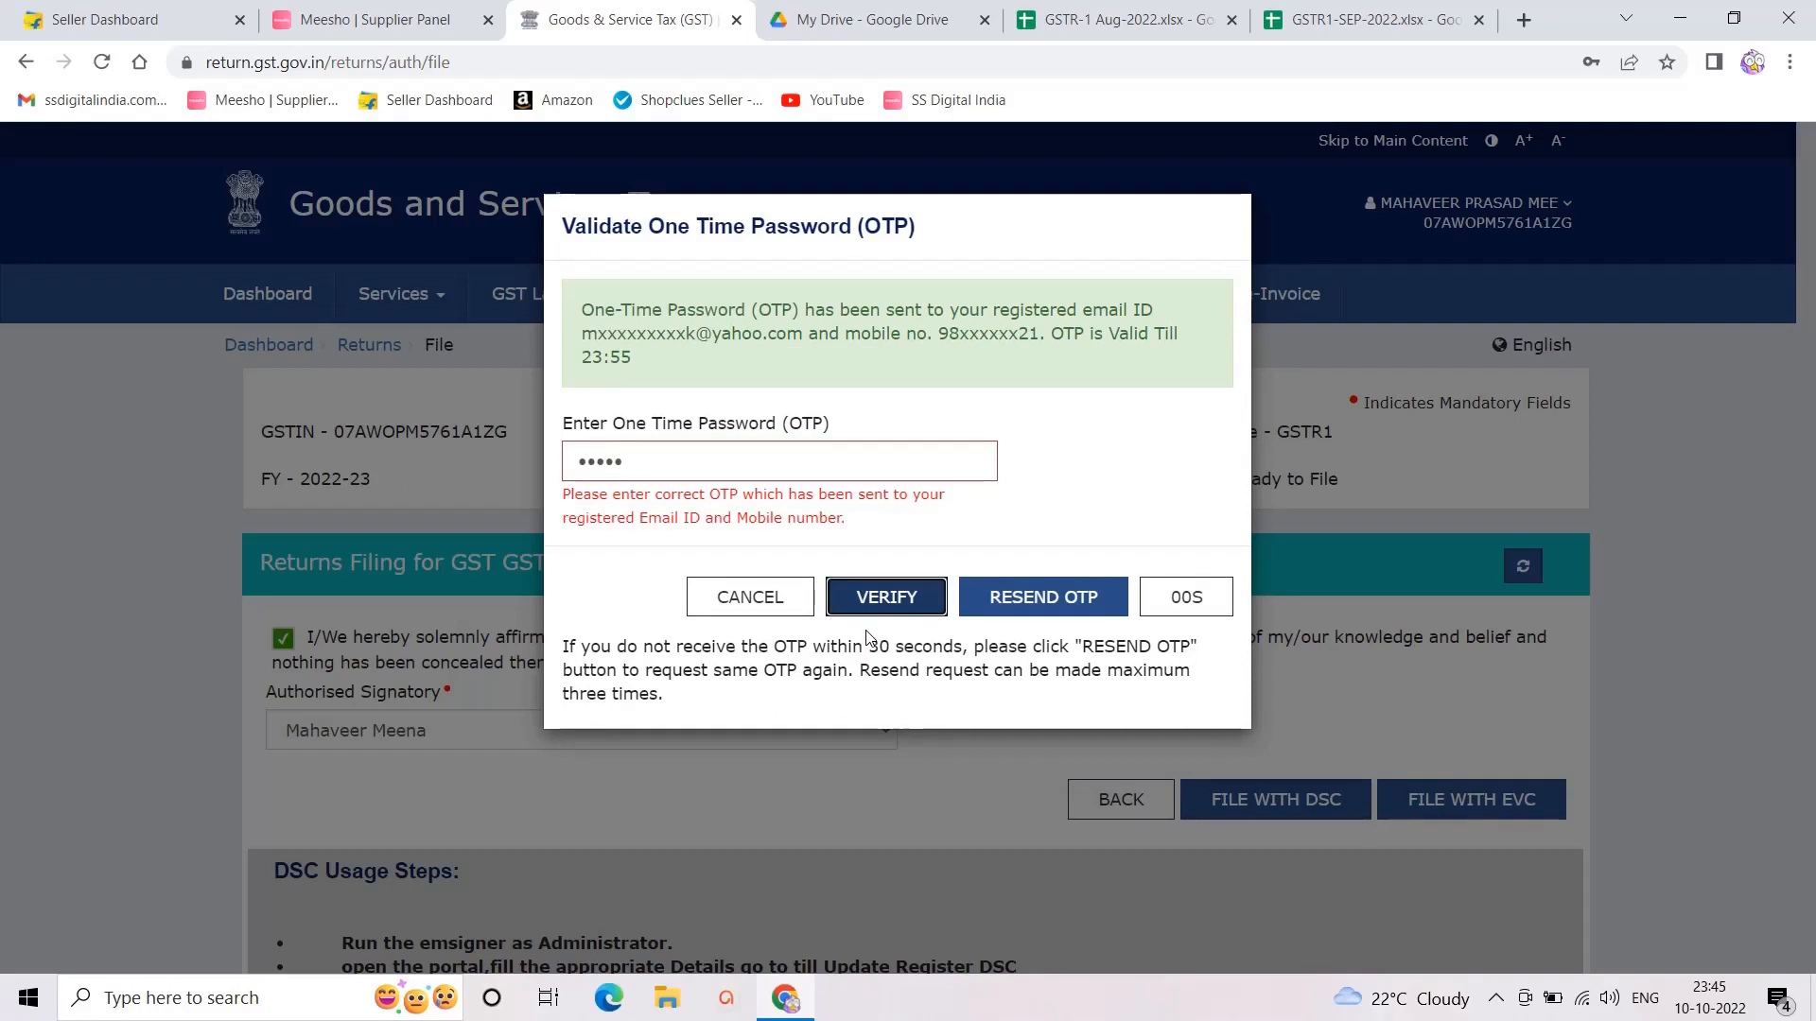
left_click_drag(625, 460, 536, 438)
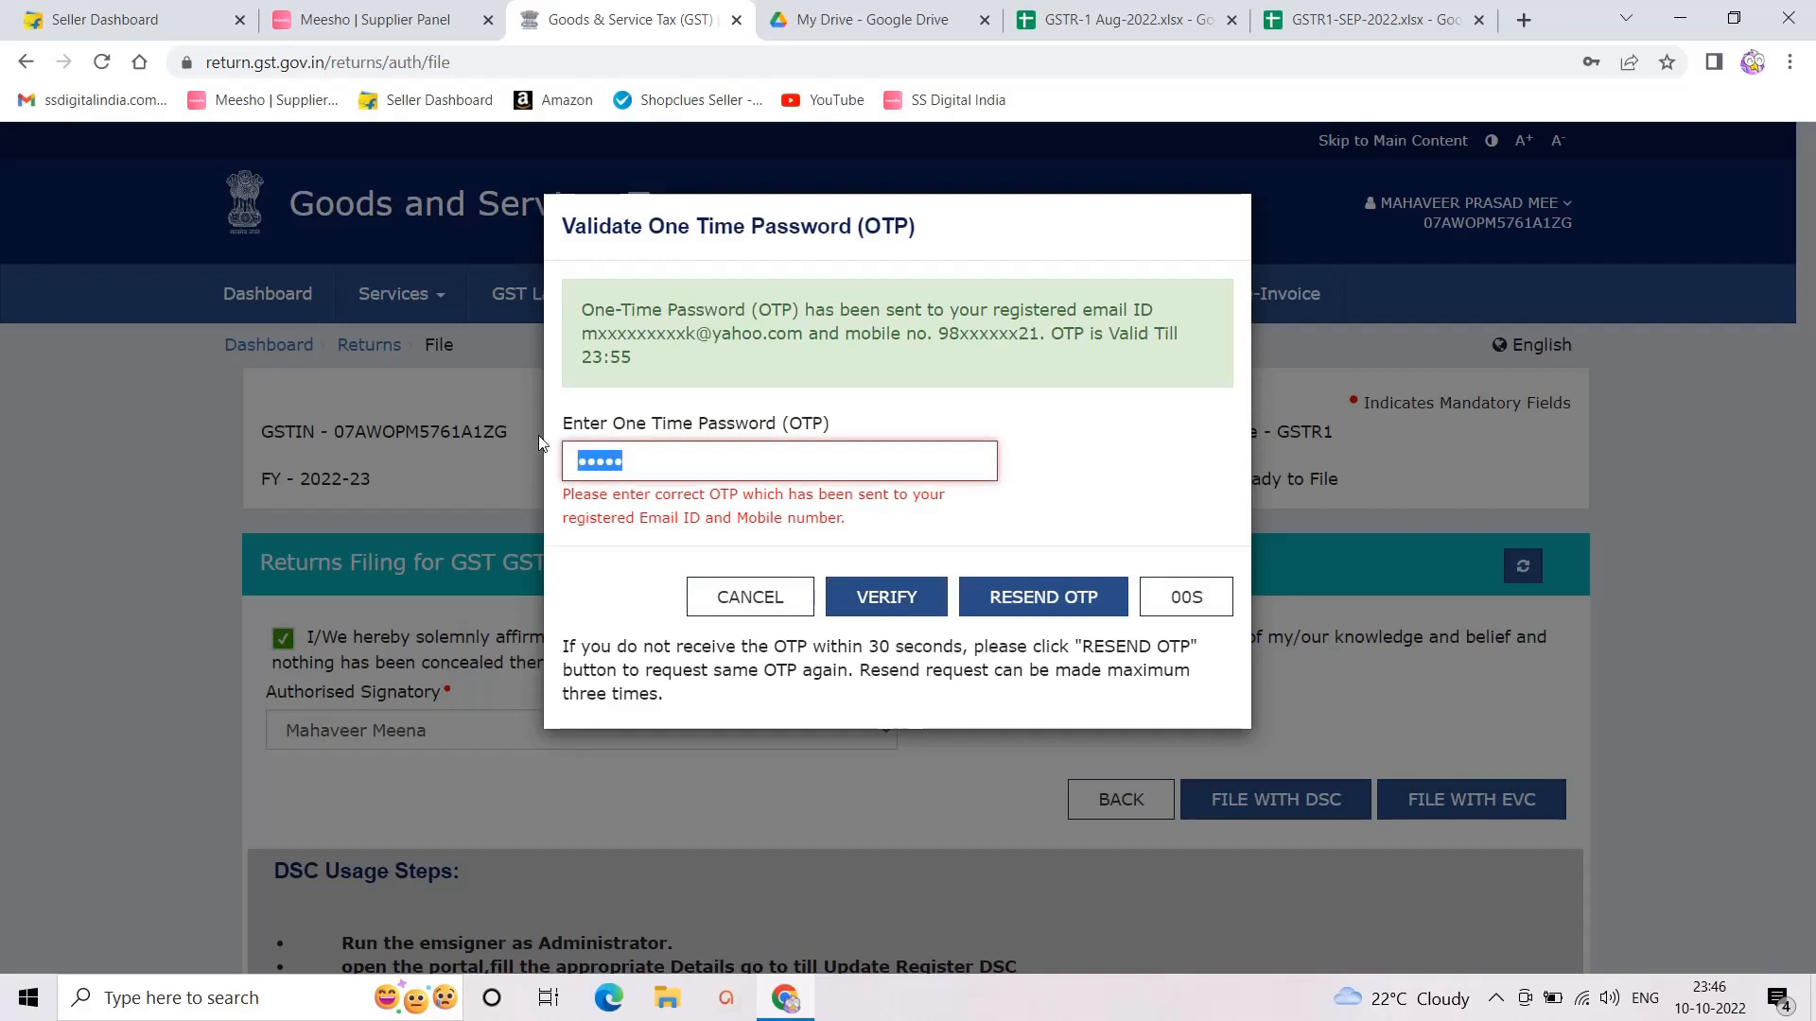
left_click(874, 603)
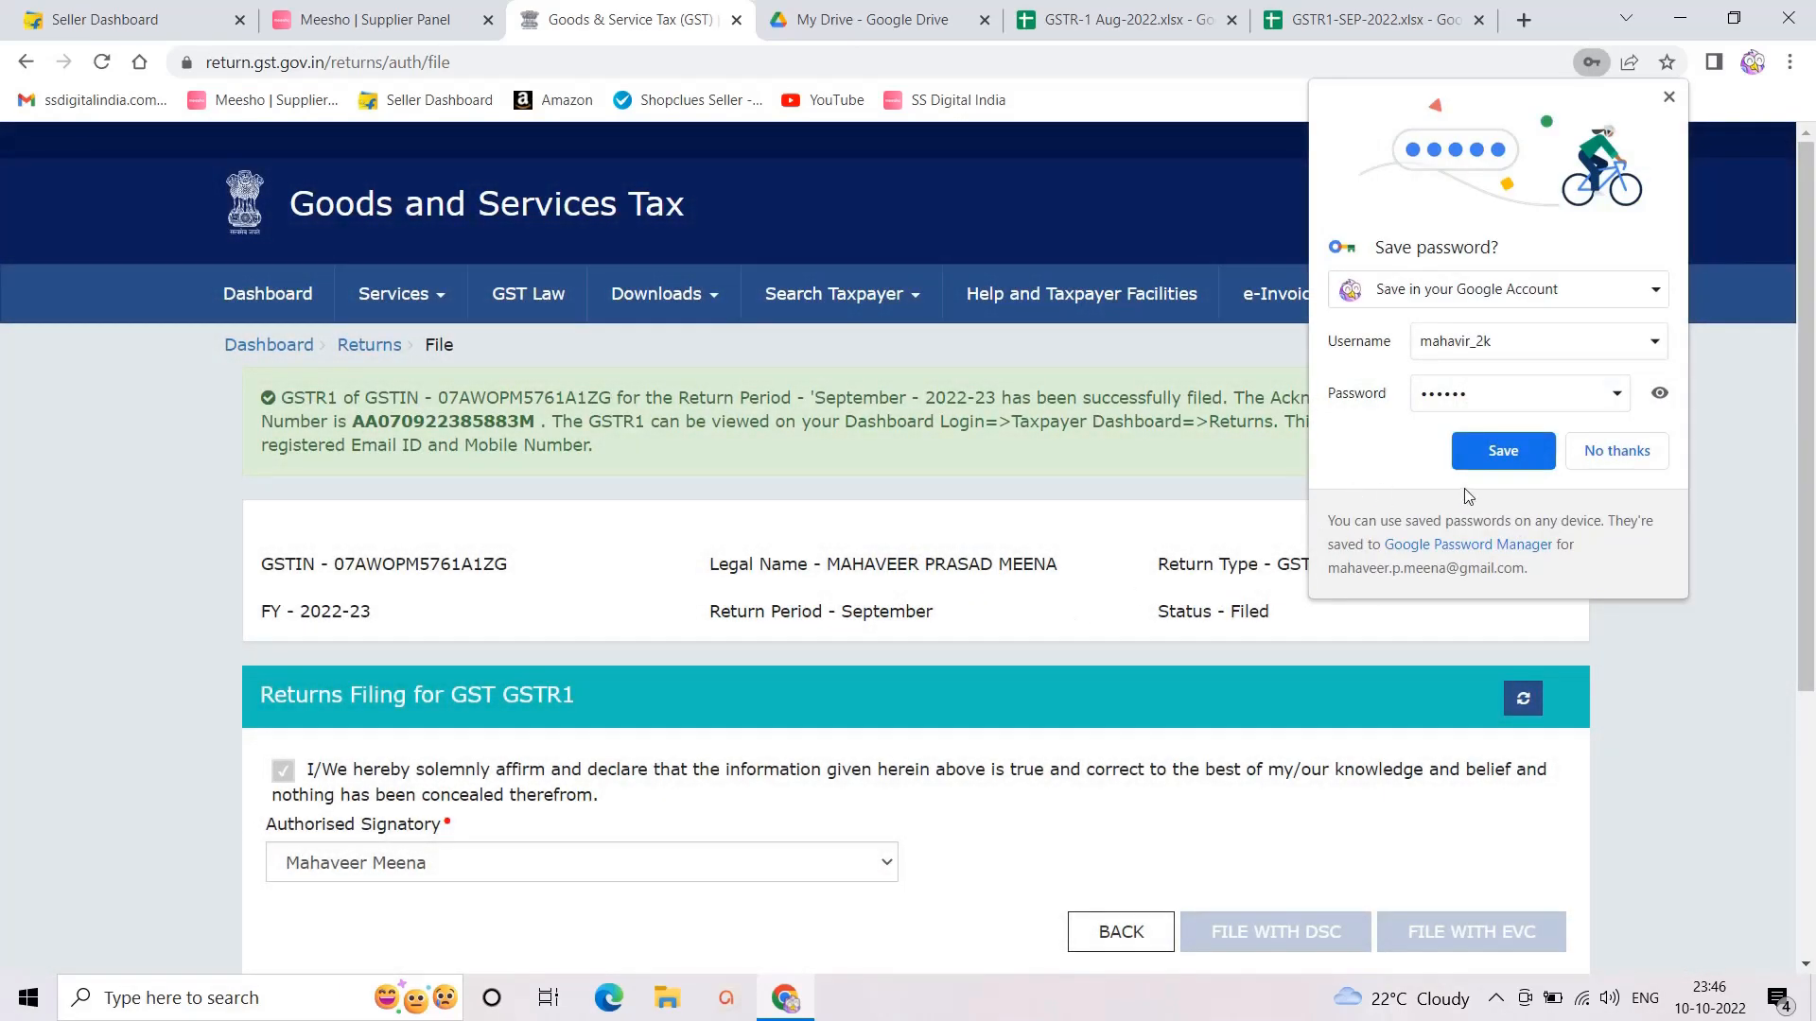
Step: Decline saving the browser password, refresh the filed return page, and return to the taxpayer dashboard
left_click(1609, 468)
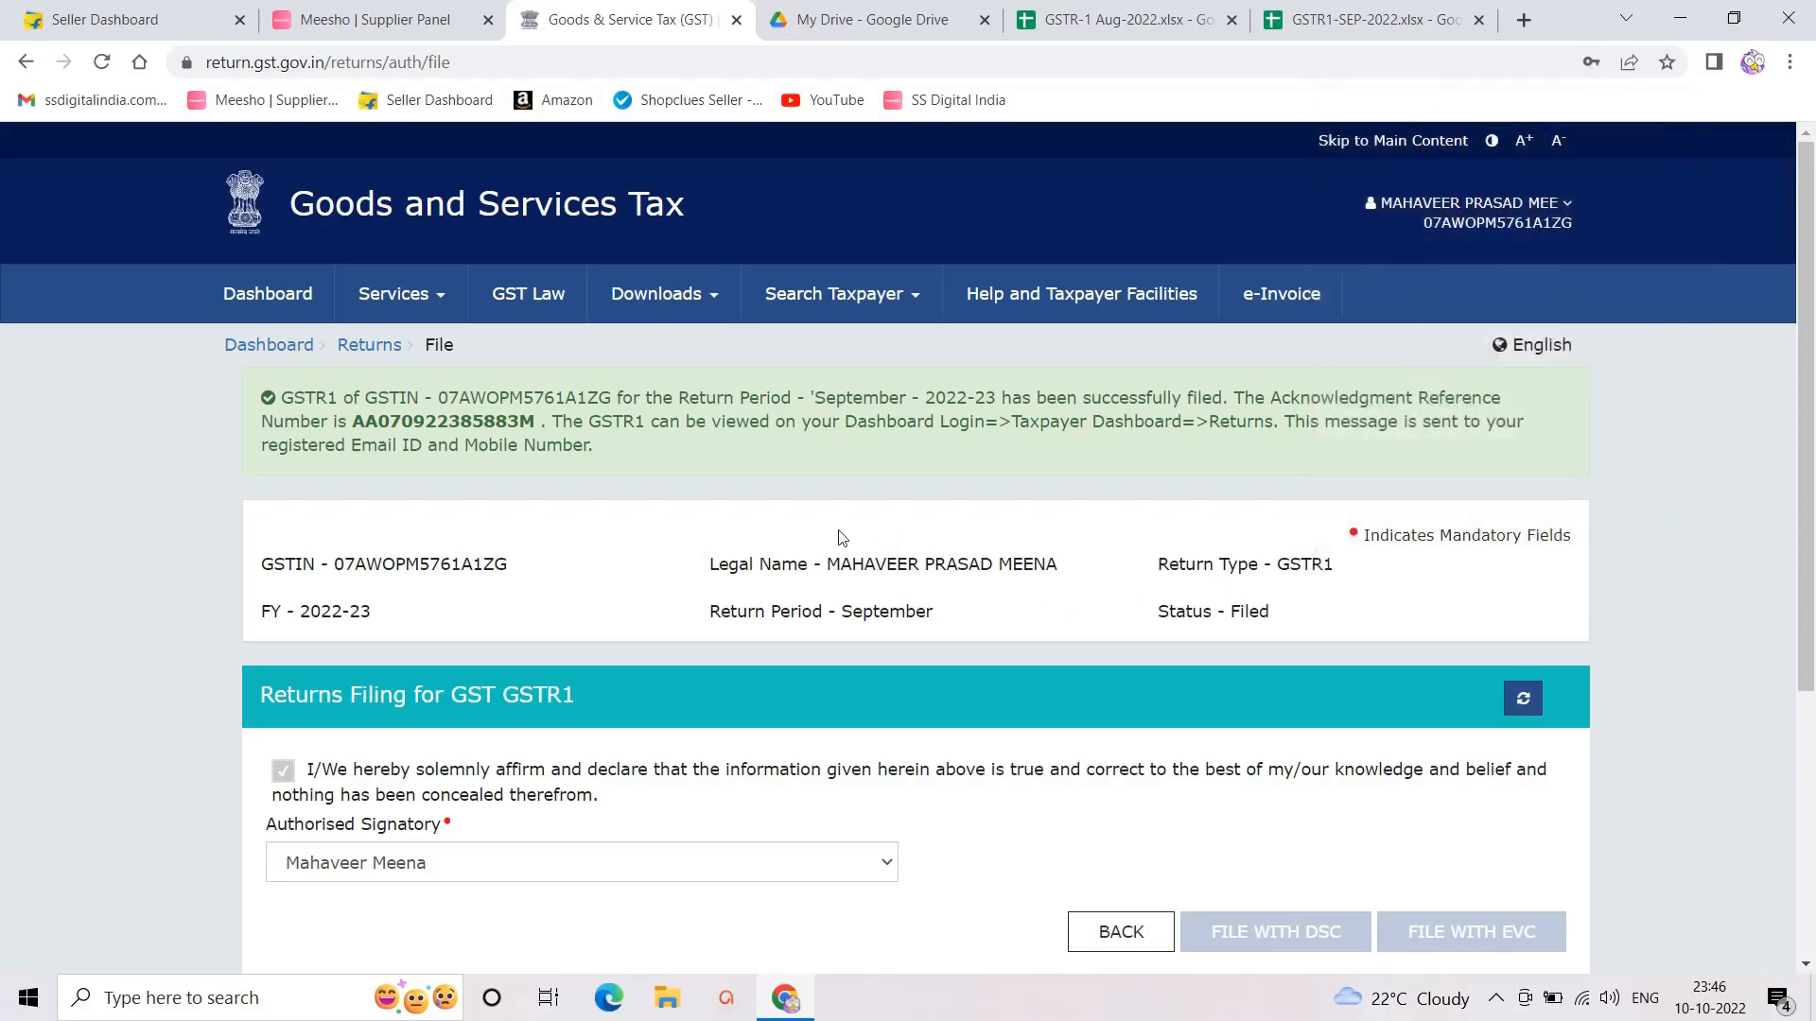
scroll(837, 549, "down", 2)
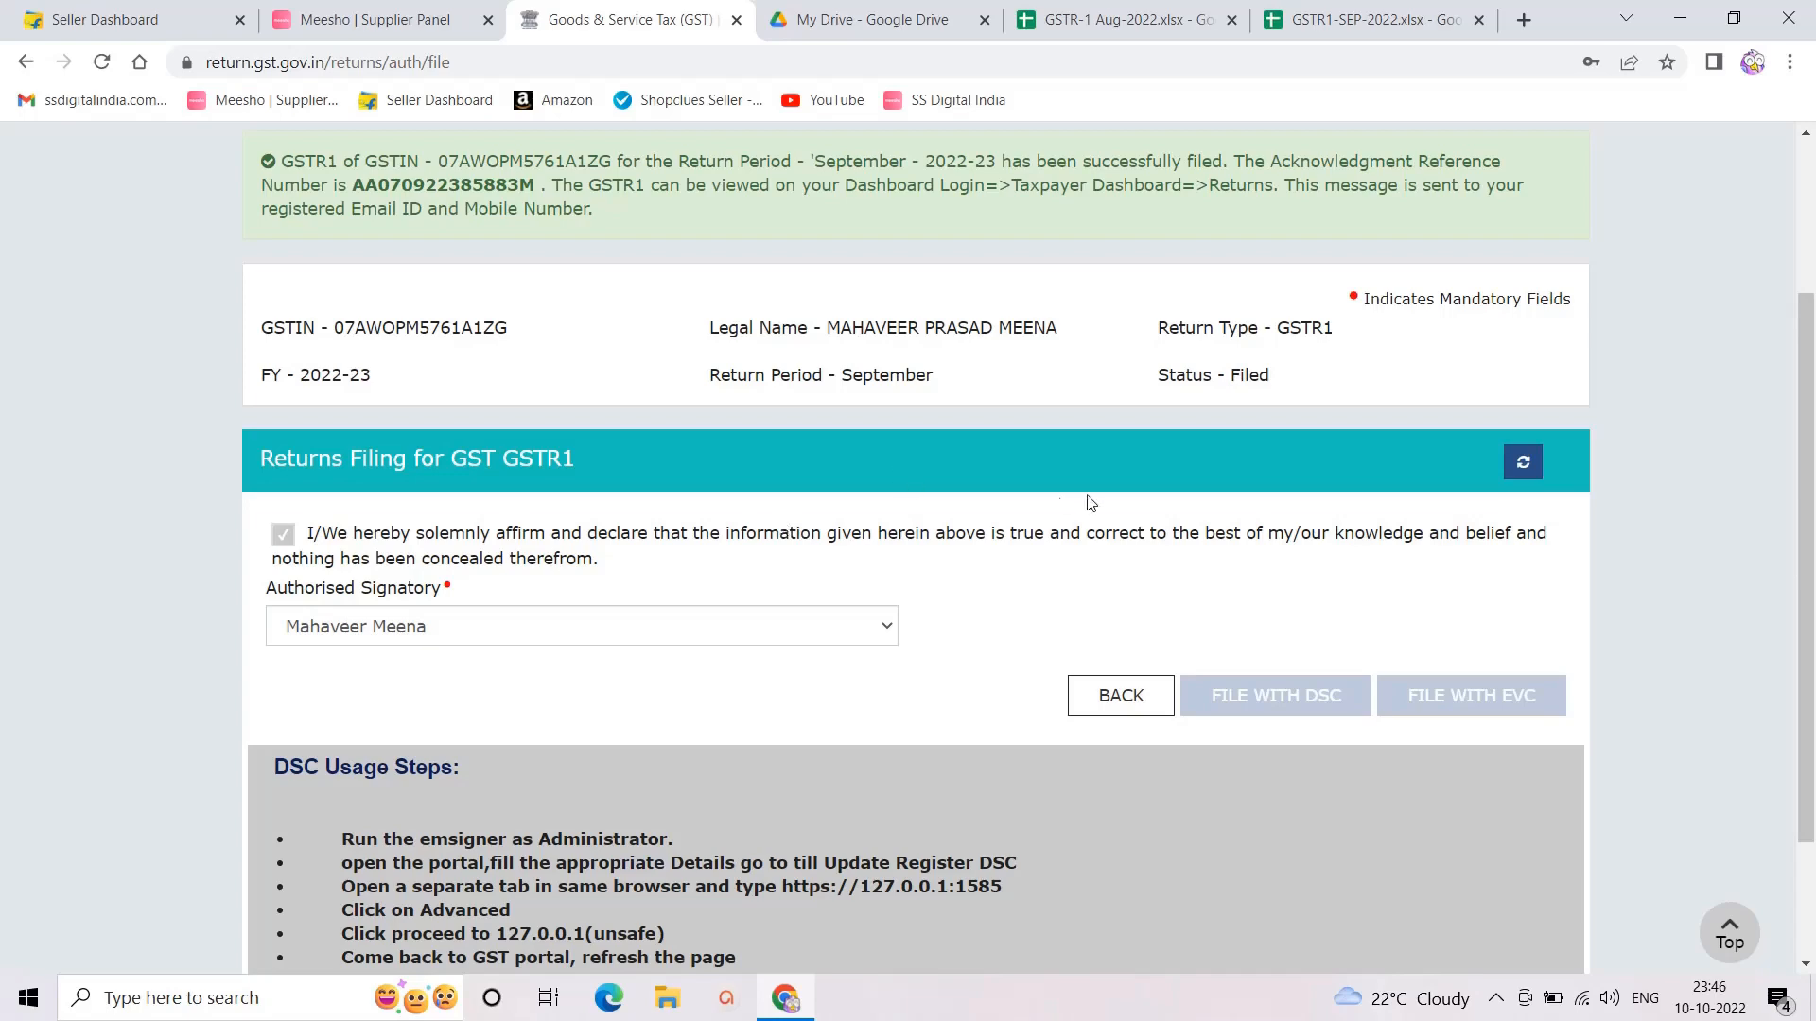
scroll(1056, 534, "up", 2)
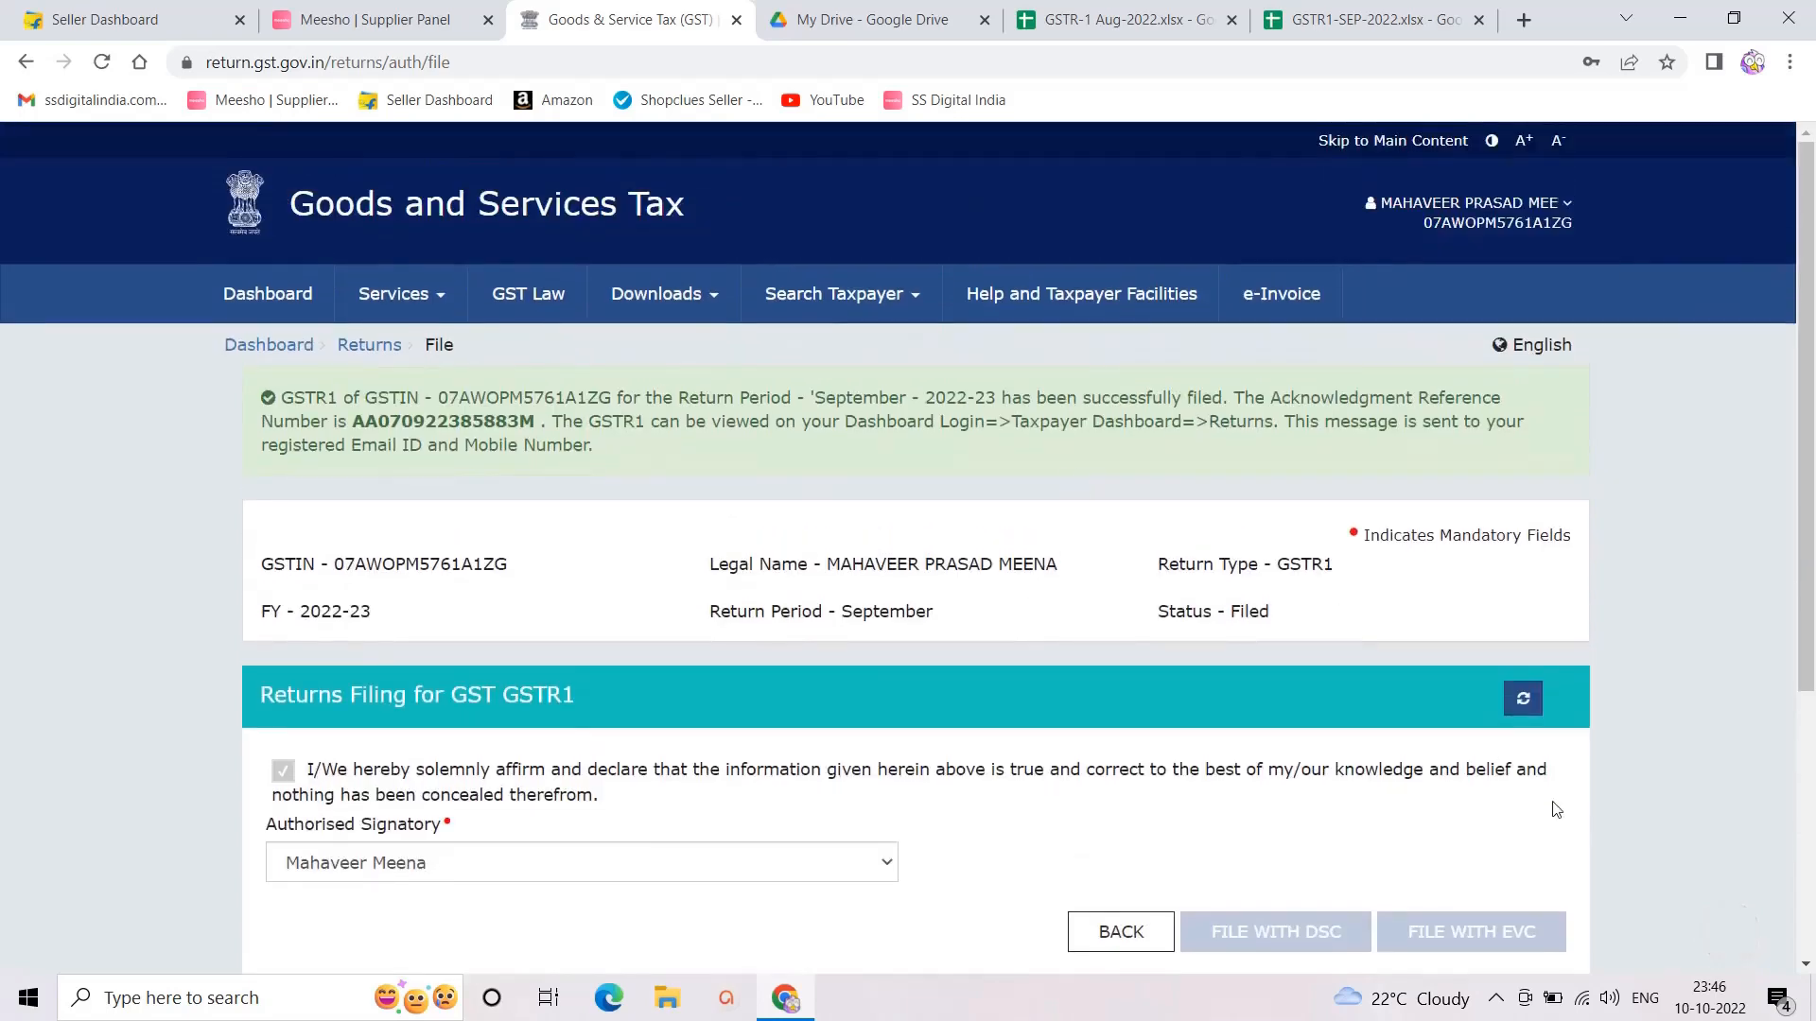
left_click(1523, 698)
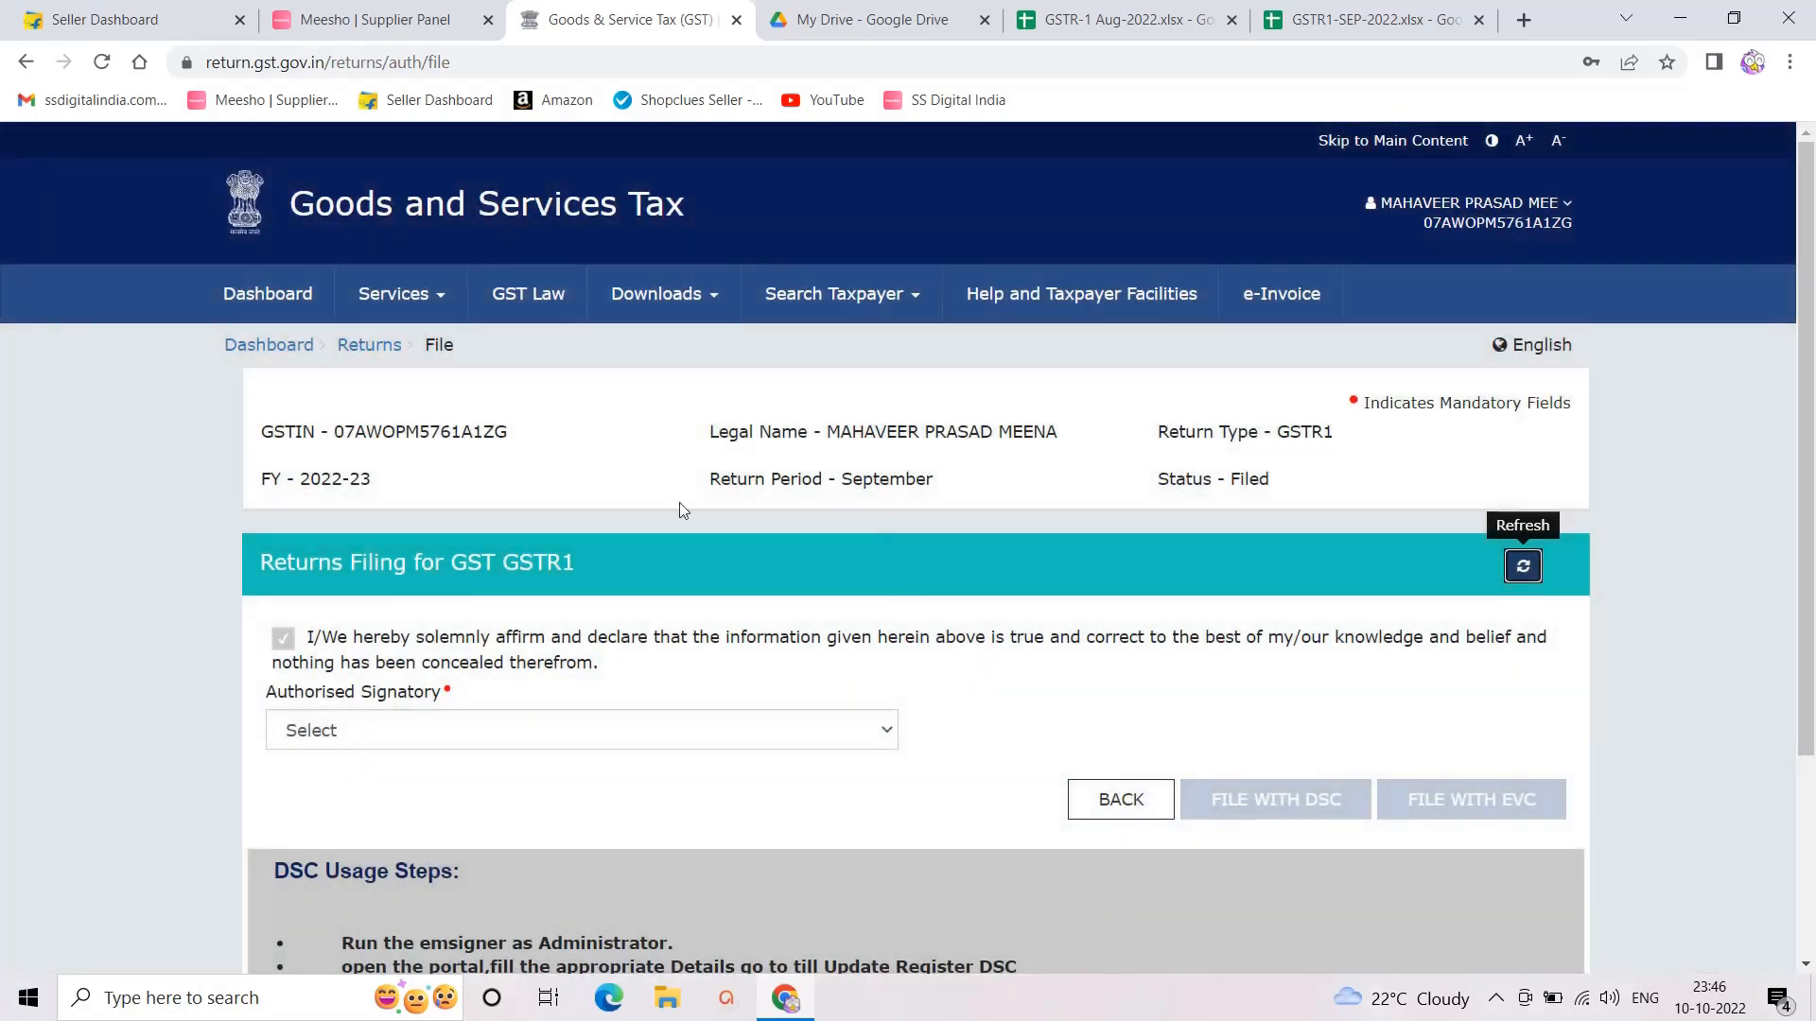
left_click(268, 348)
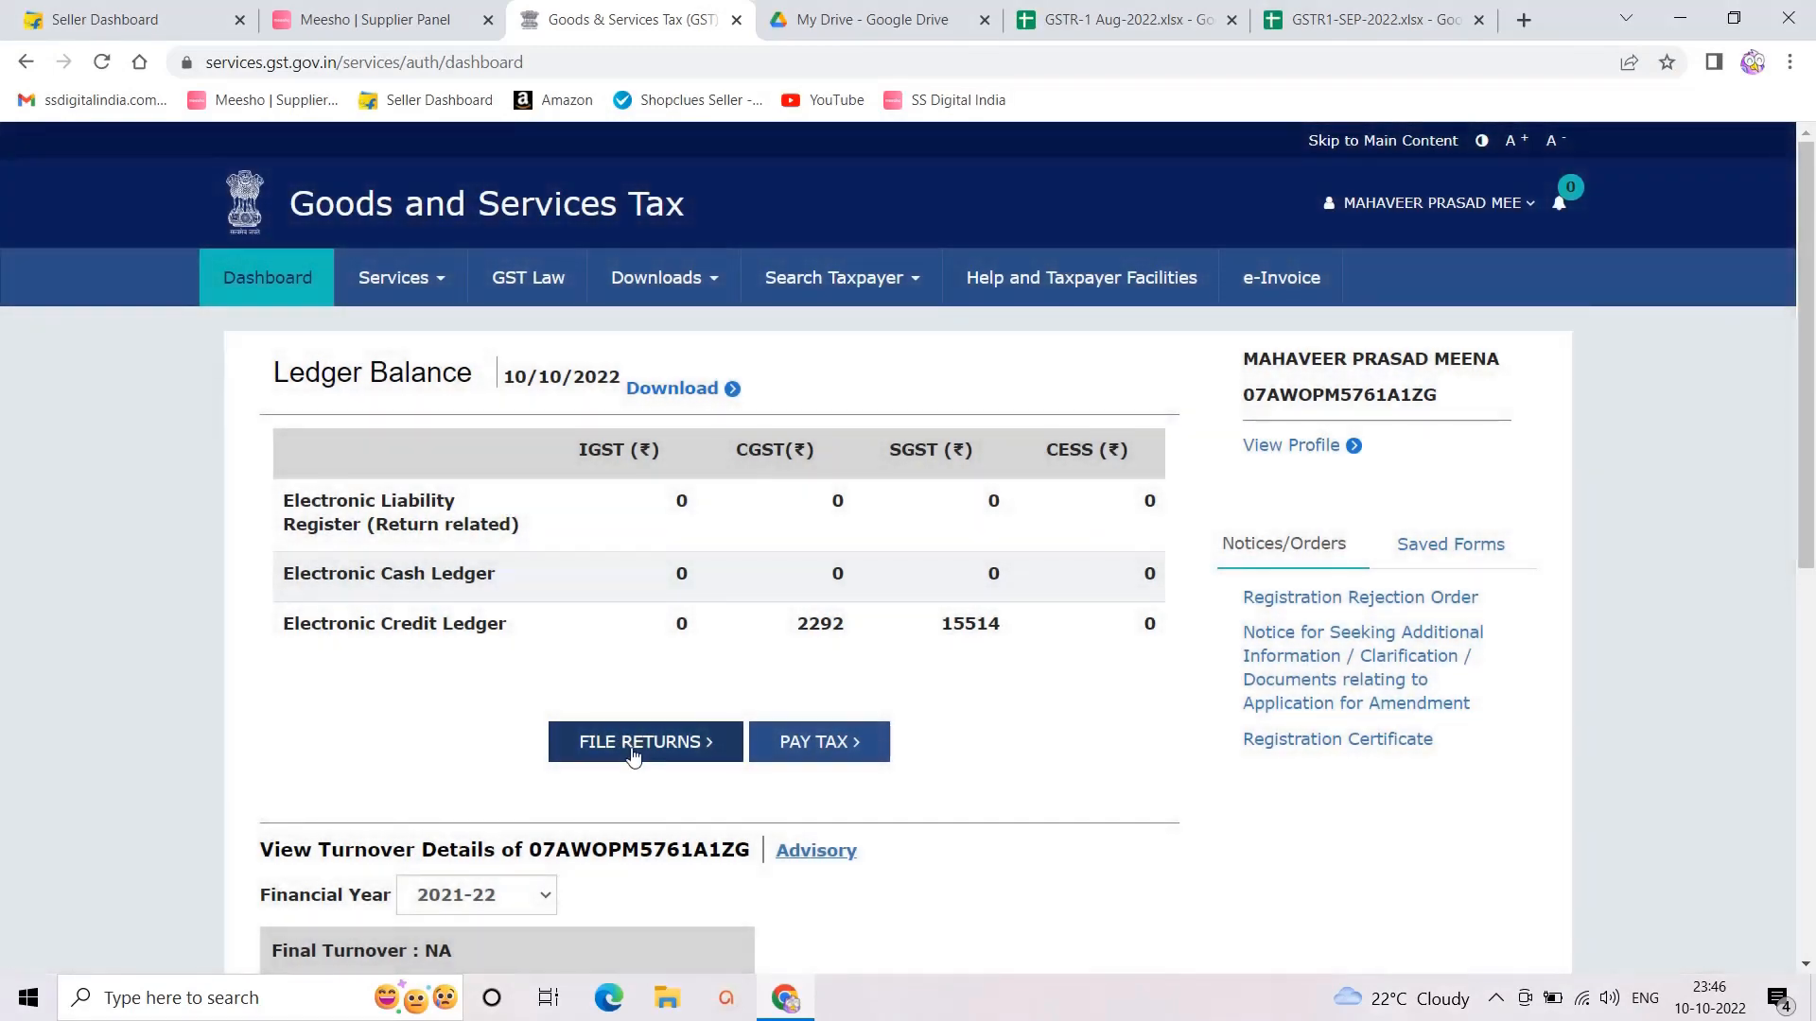
Step: List the 2022-23 Quarter 2 (Jul–Sep) September returns, then switch to the GSTR-1 Aug-2022 sheet
left_click(620, 738)
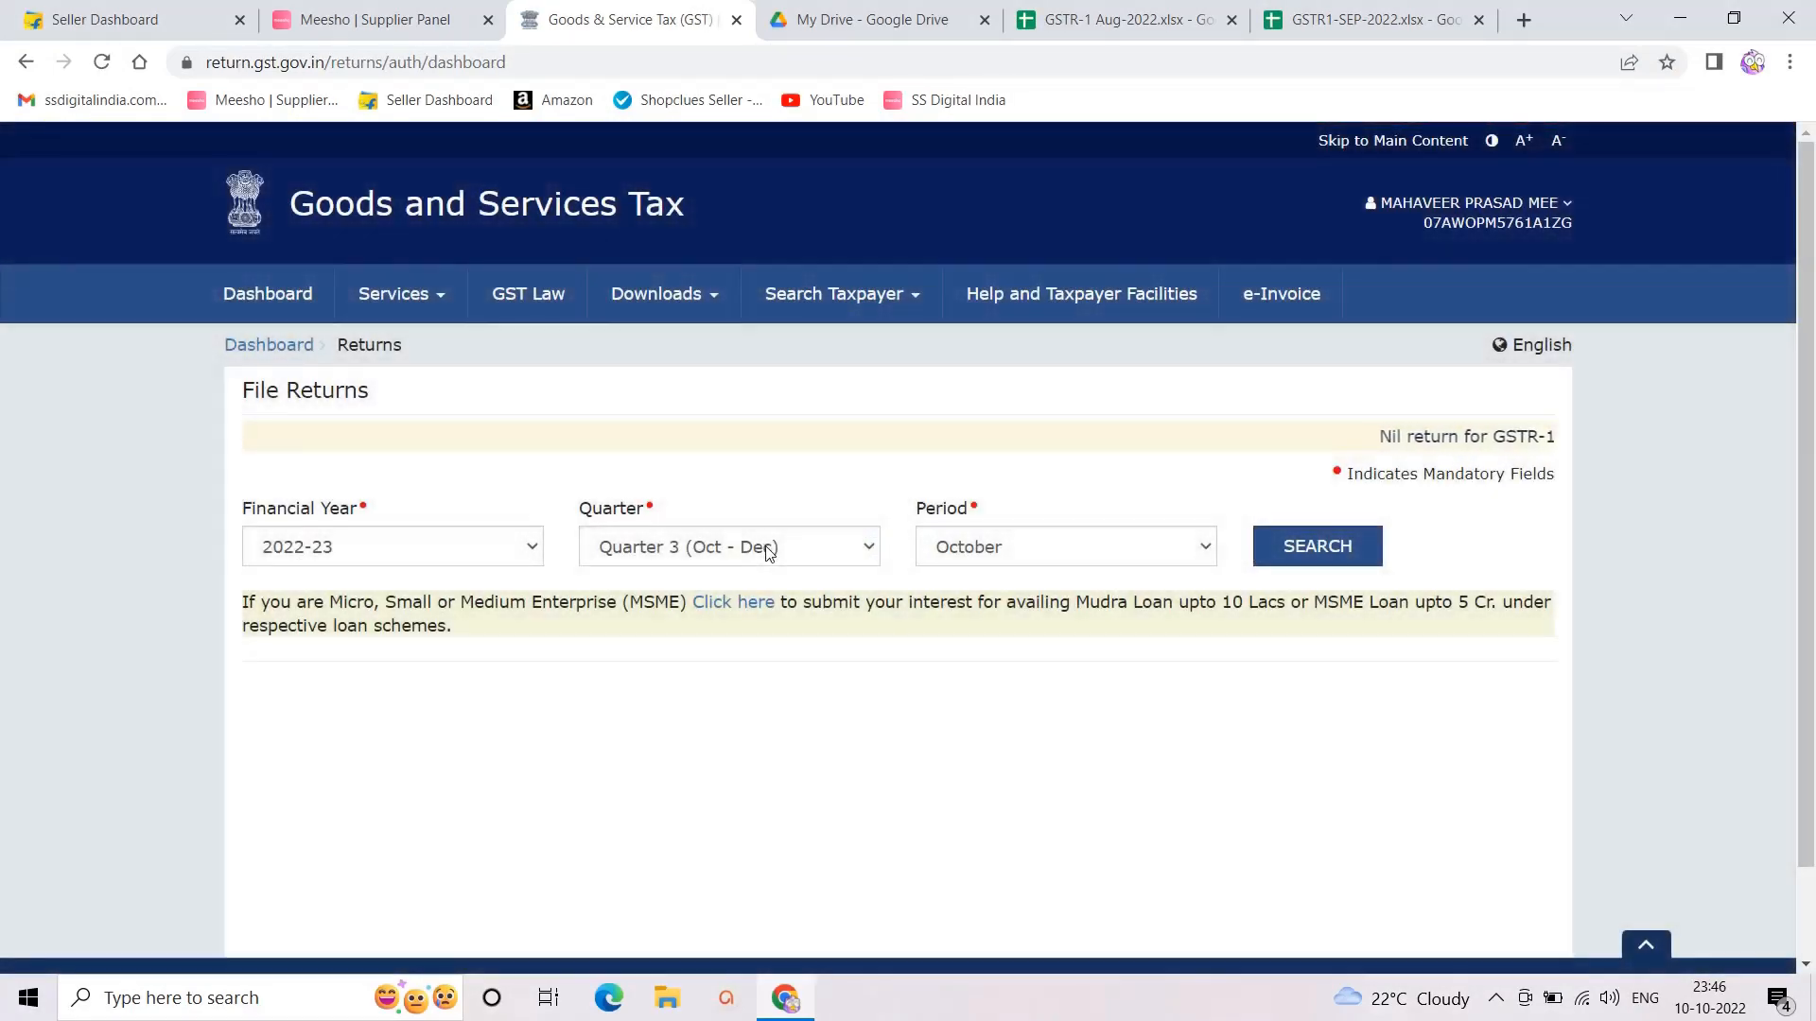
left_click(761, 545)
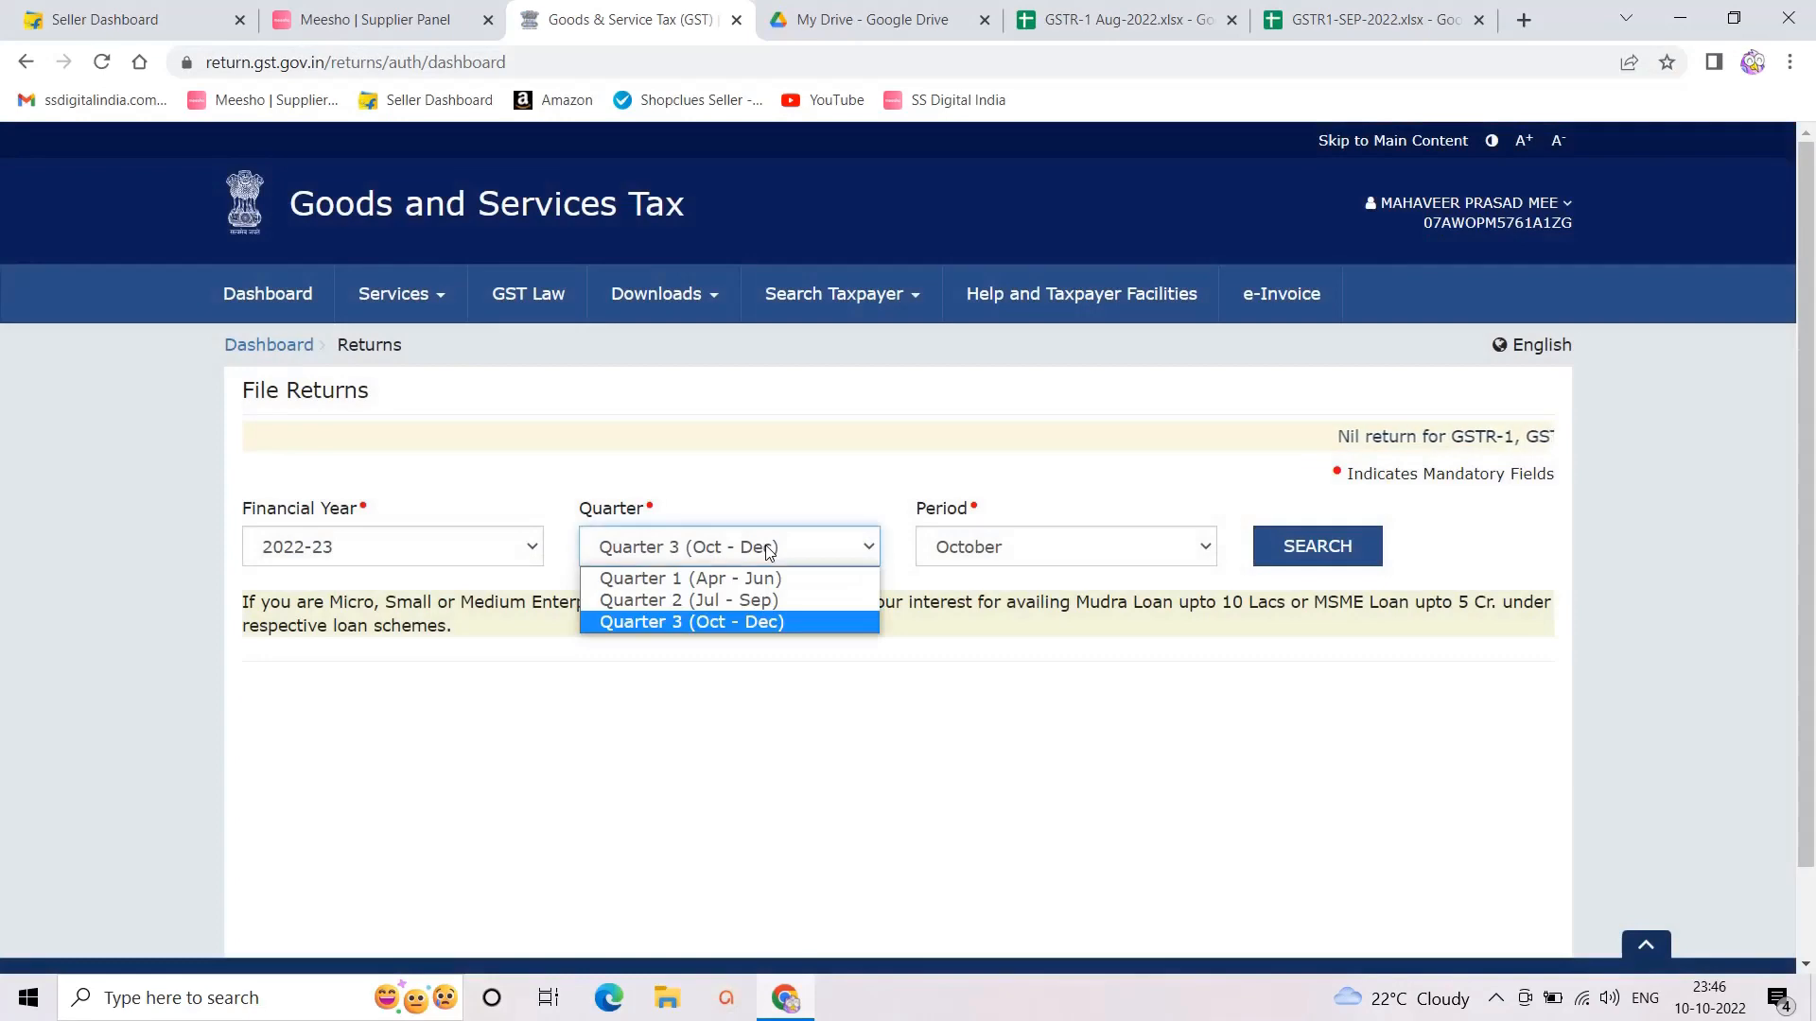
left_click(700, 600)
scroll(567, 666, "down", 3)
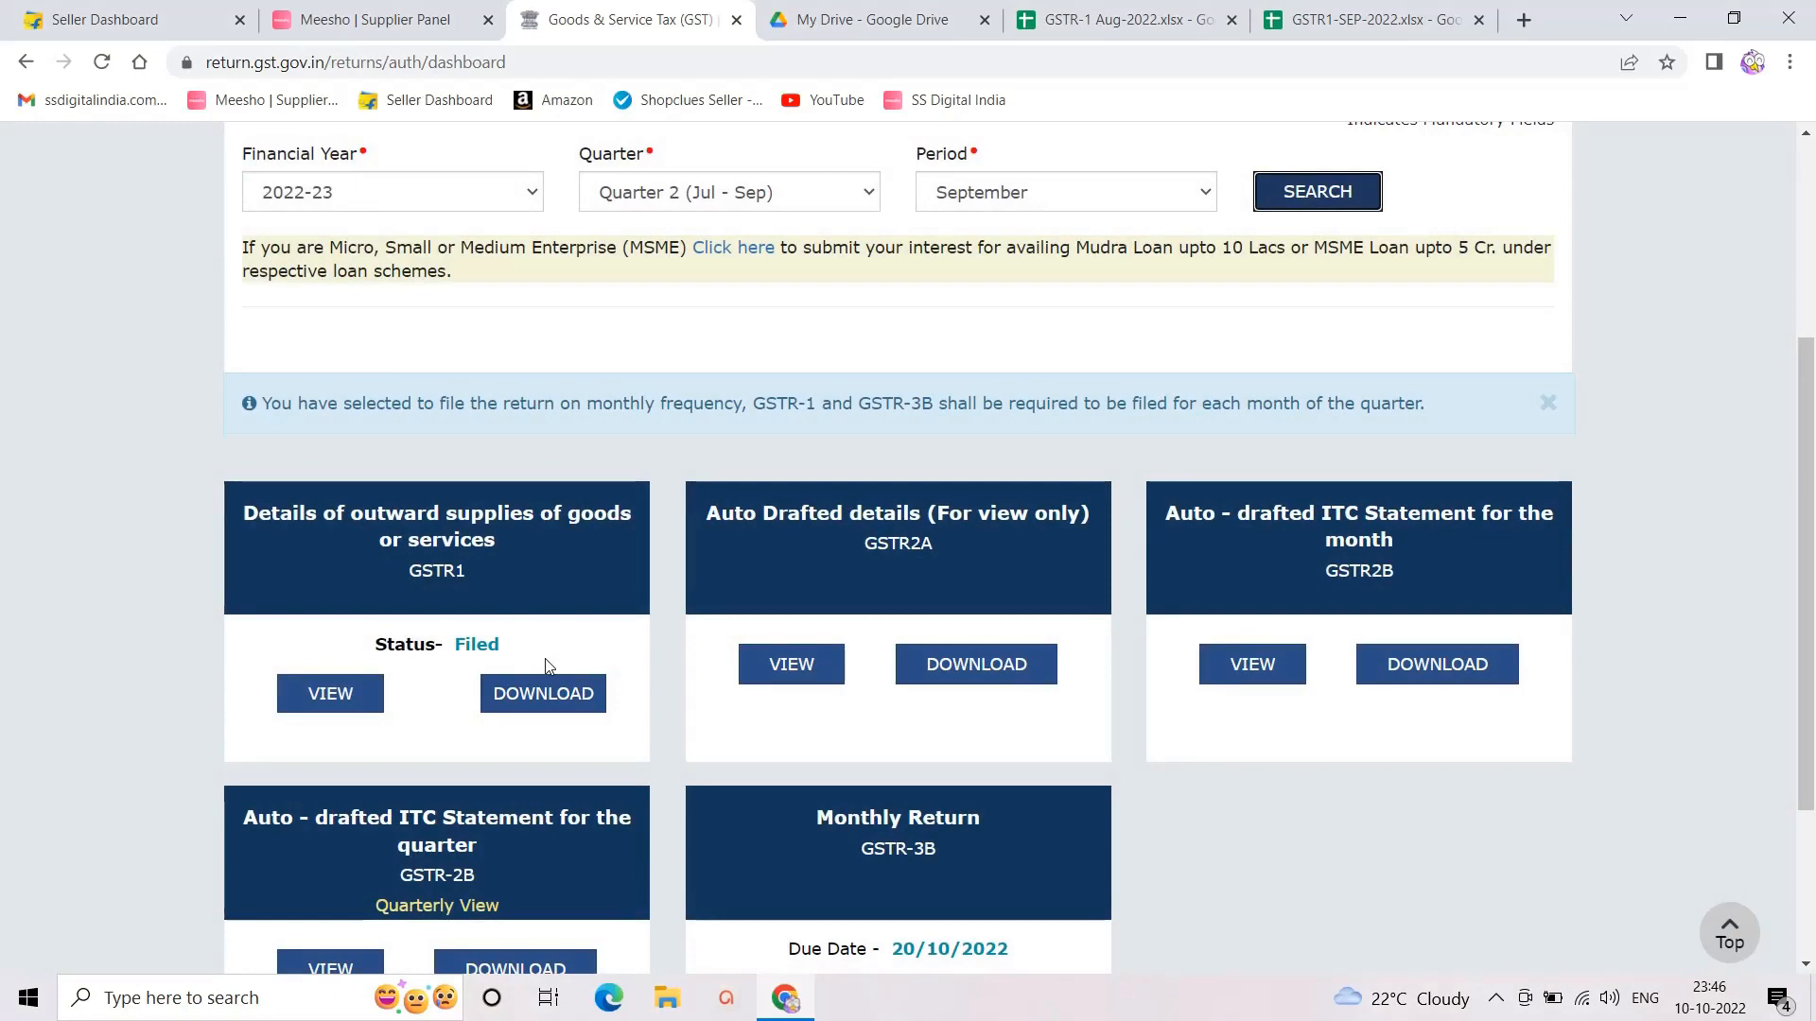
left_click(1100, 16)
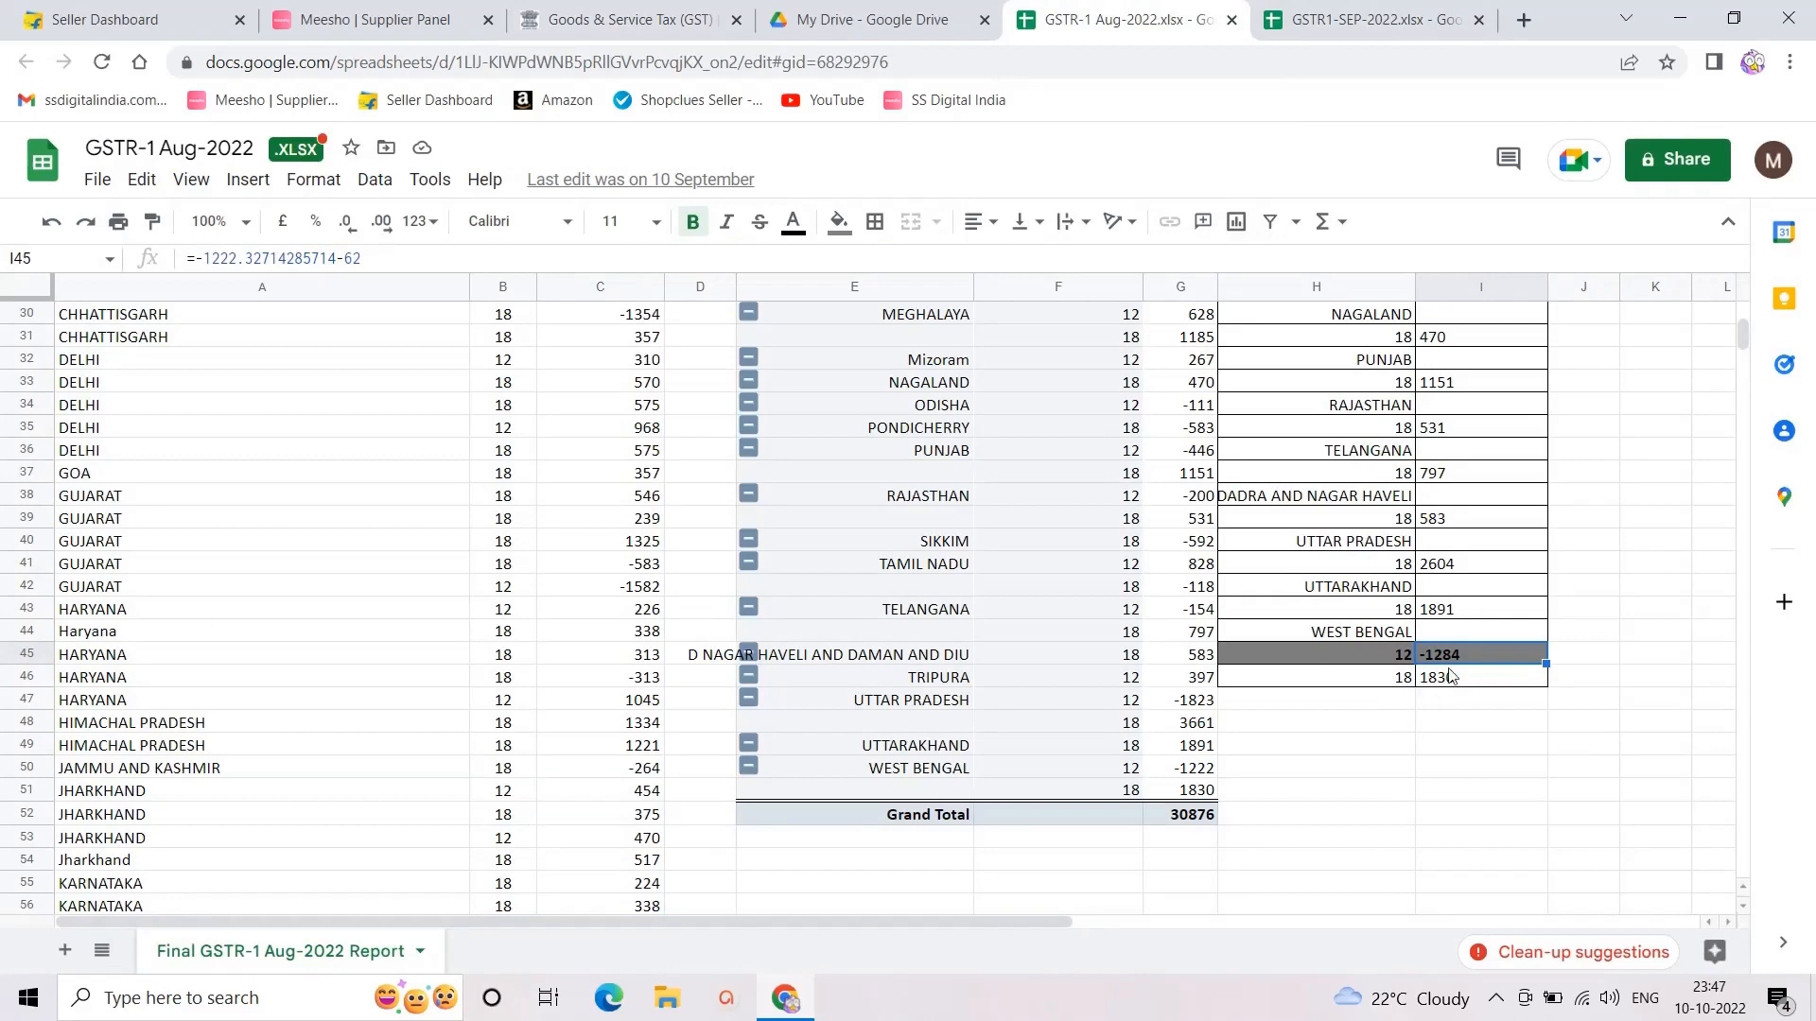
Step: Check the GSTR1-SEP-2022 Grand Total of 123356, then go back to the GST portal
left_click(1350, 24)
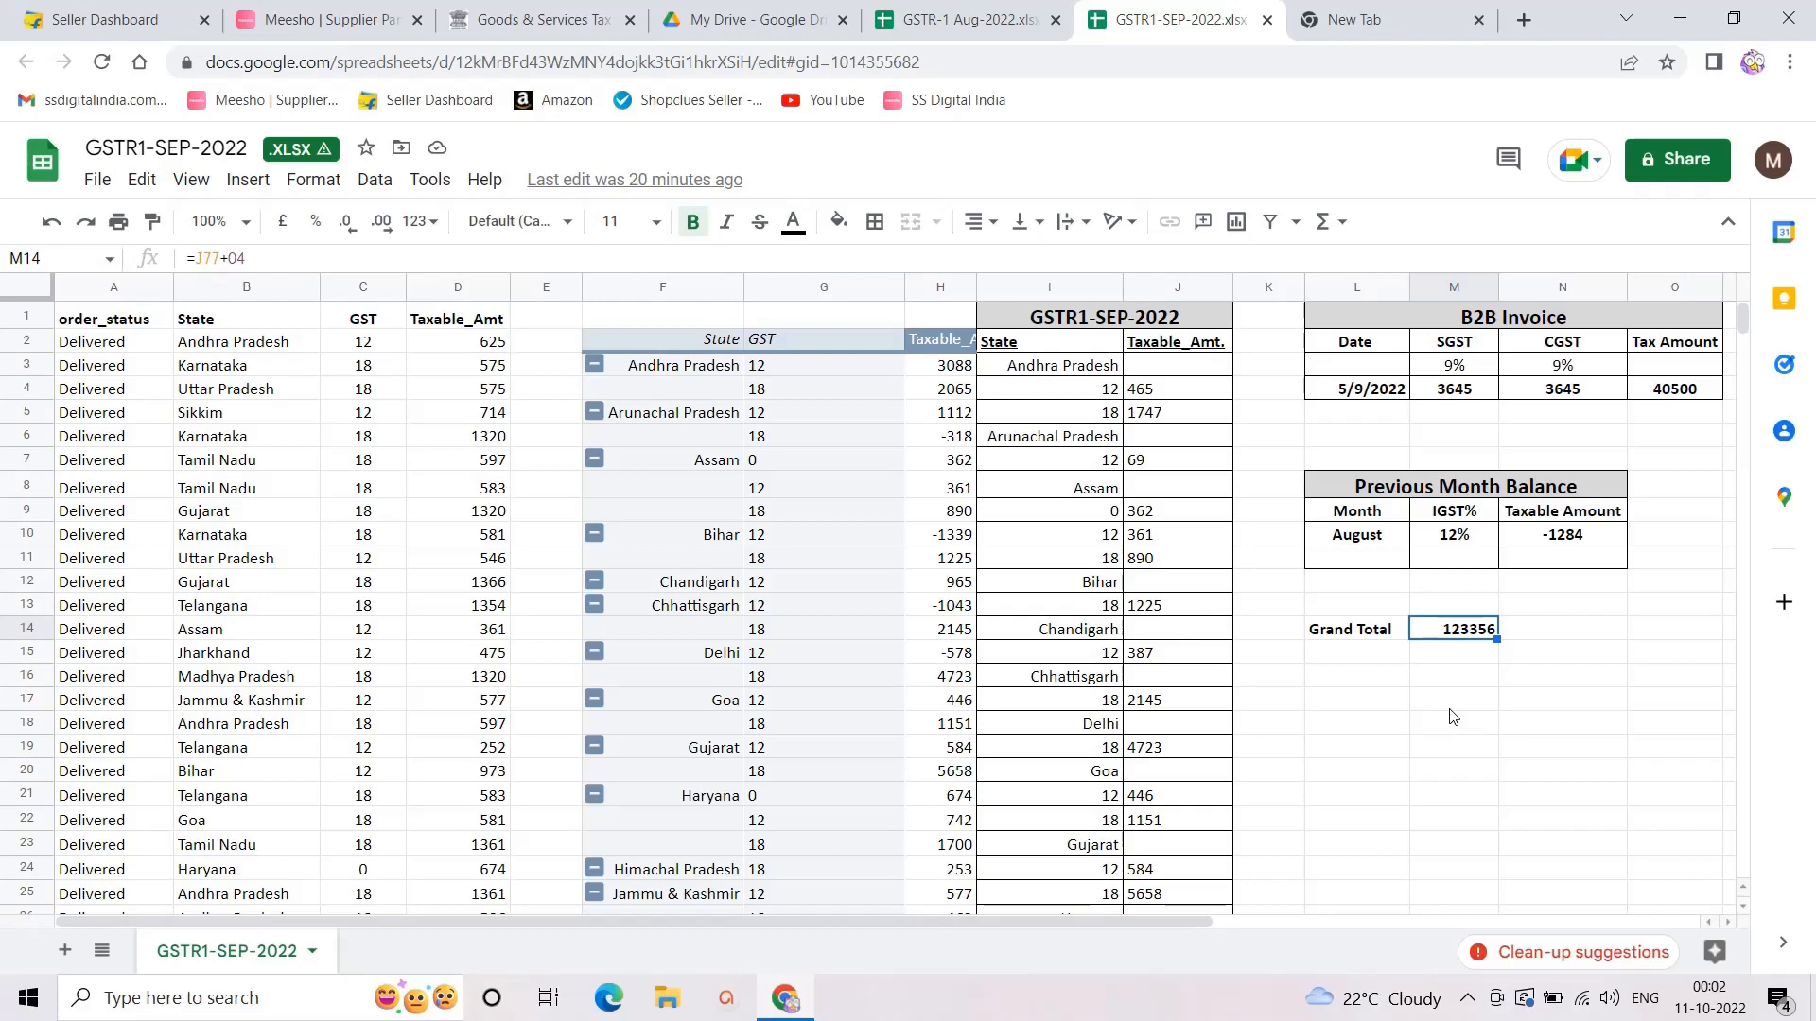
left_click(523, 19)
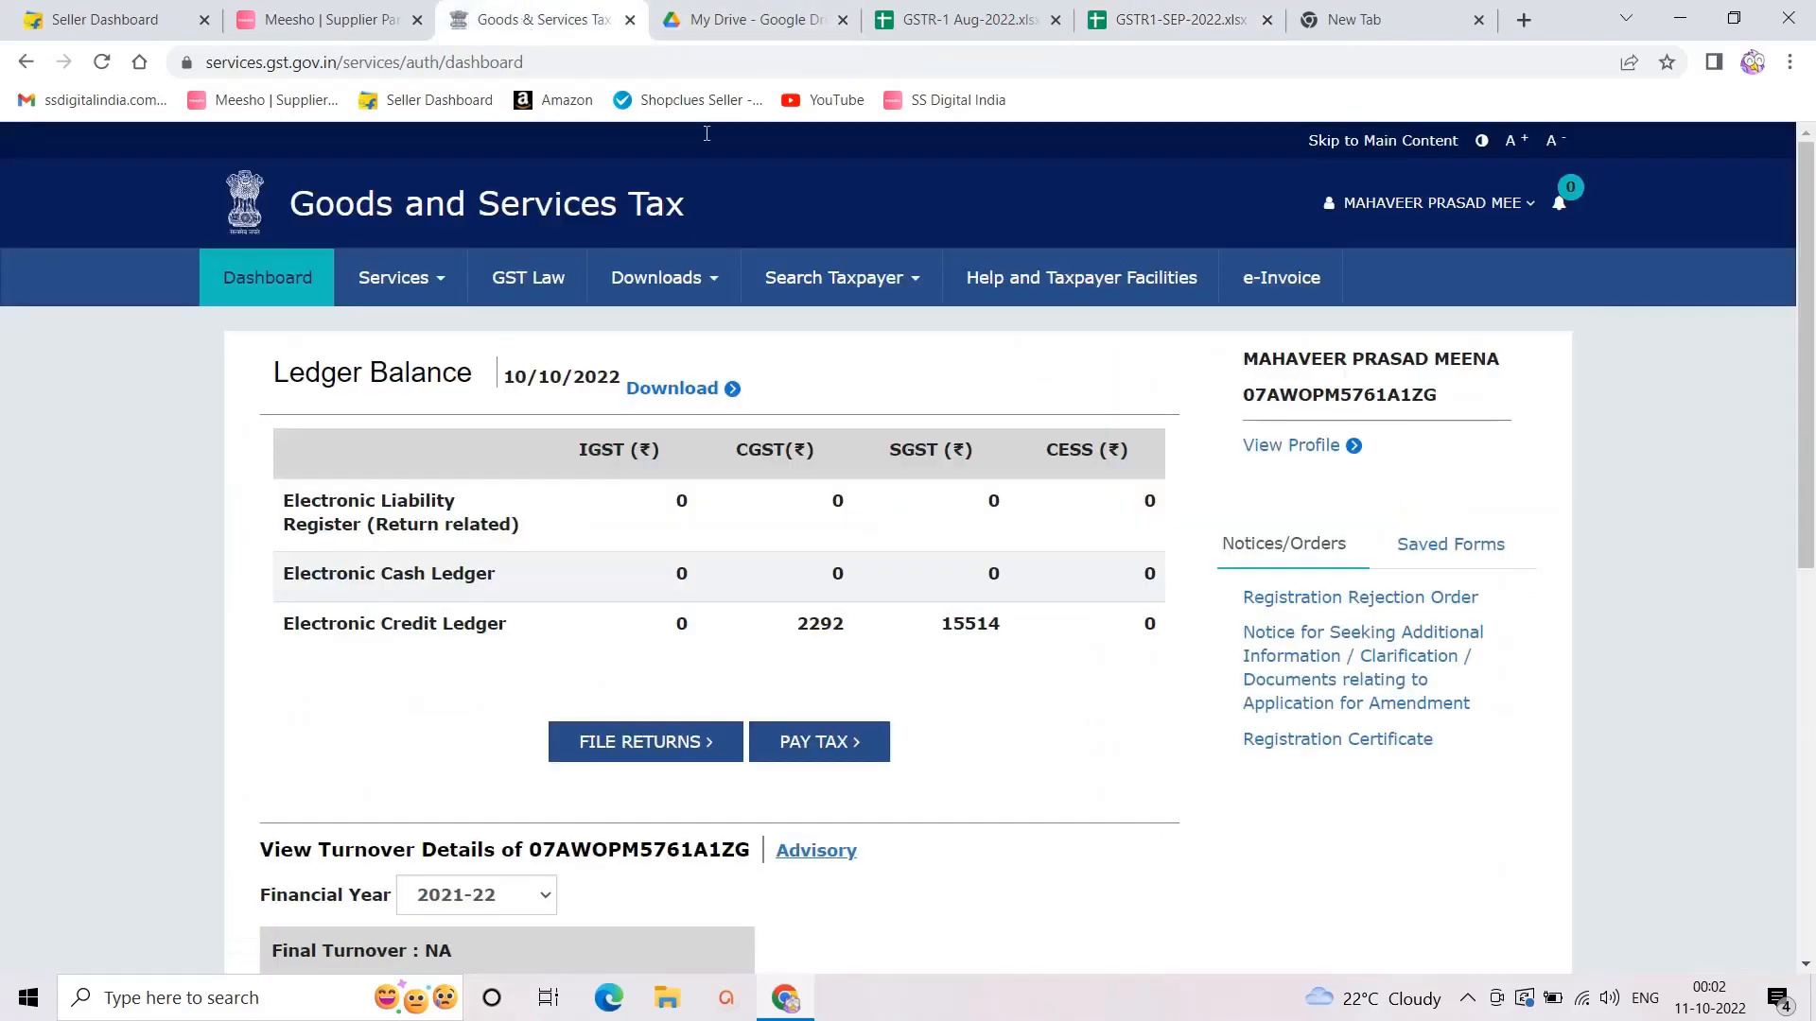
Step: Search the 2022-23 returns for Quarter 2 (Jul–Sep), September
left_click(643, 746)
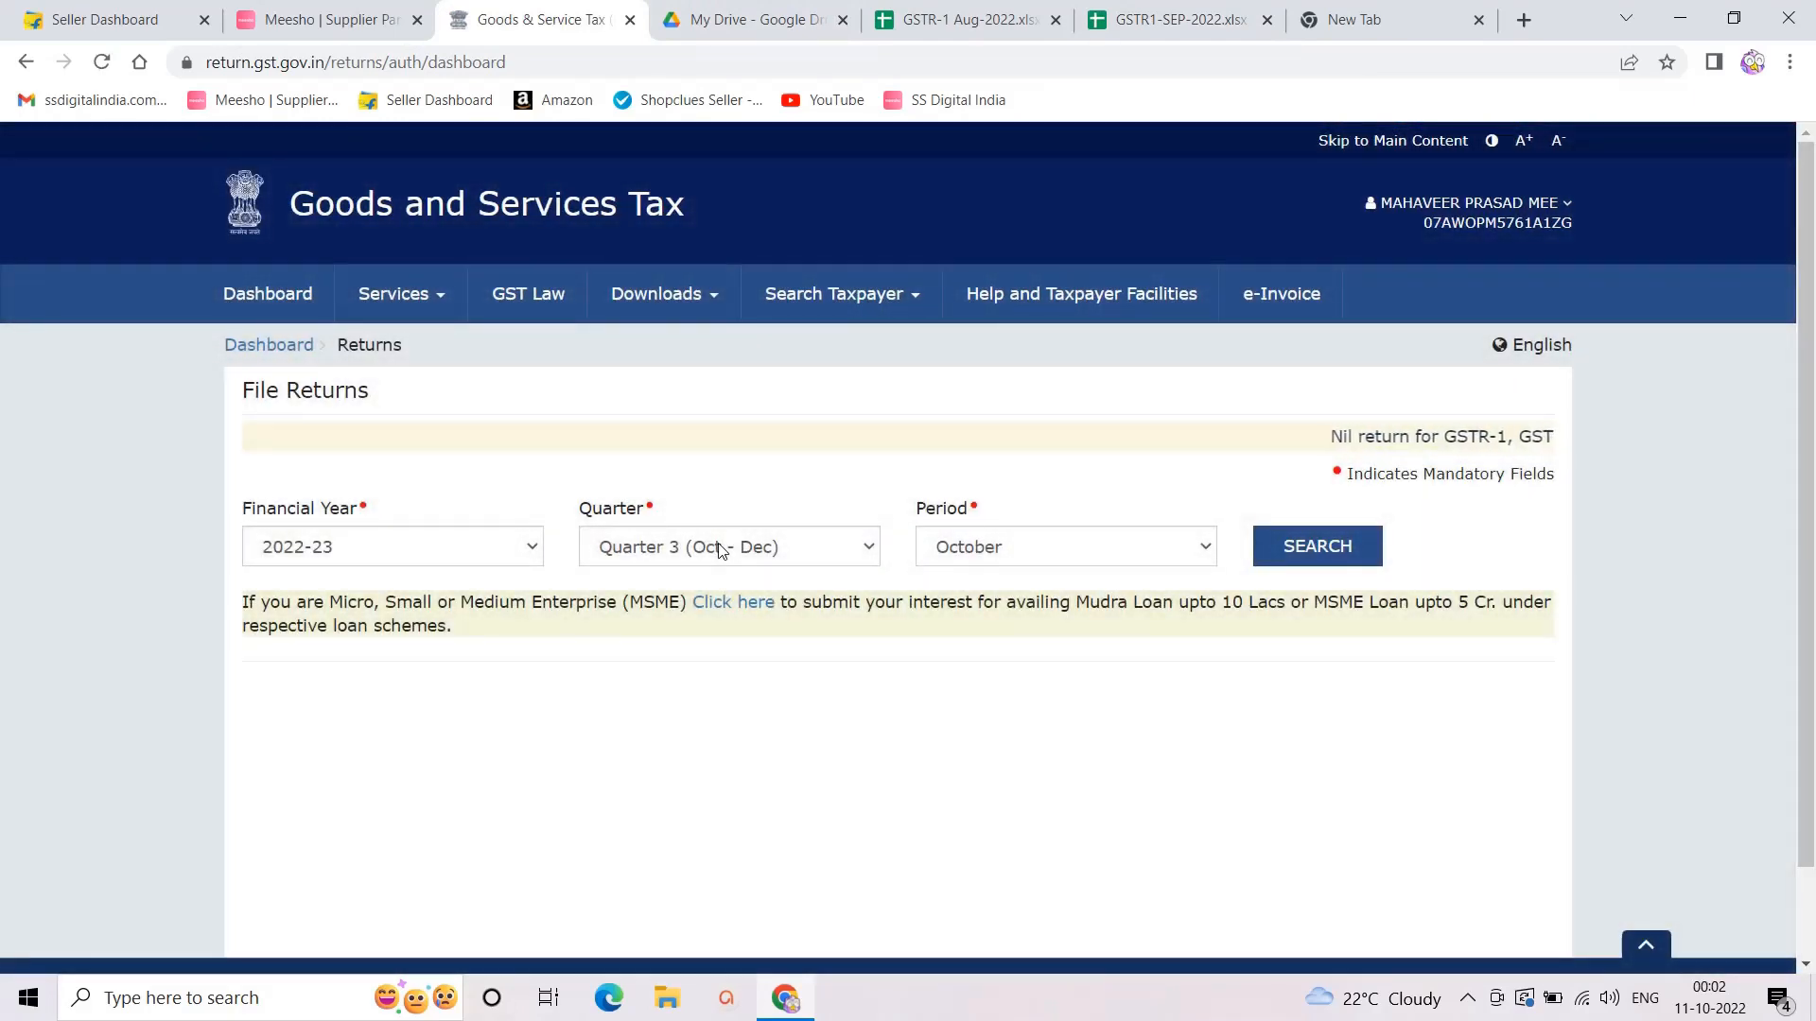
left_click(735, 547)
left_click(731, 599)
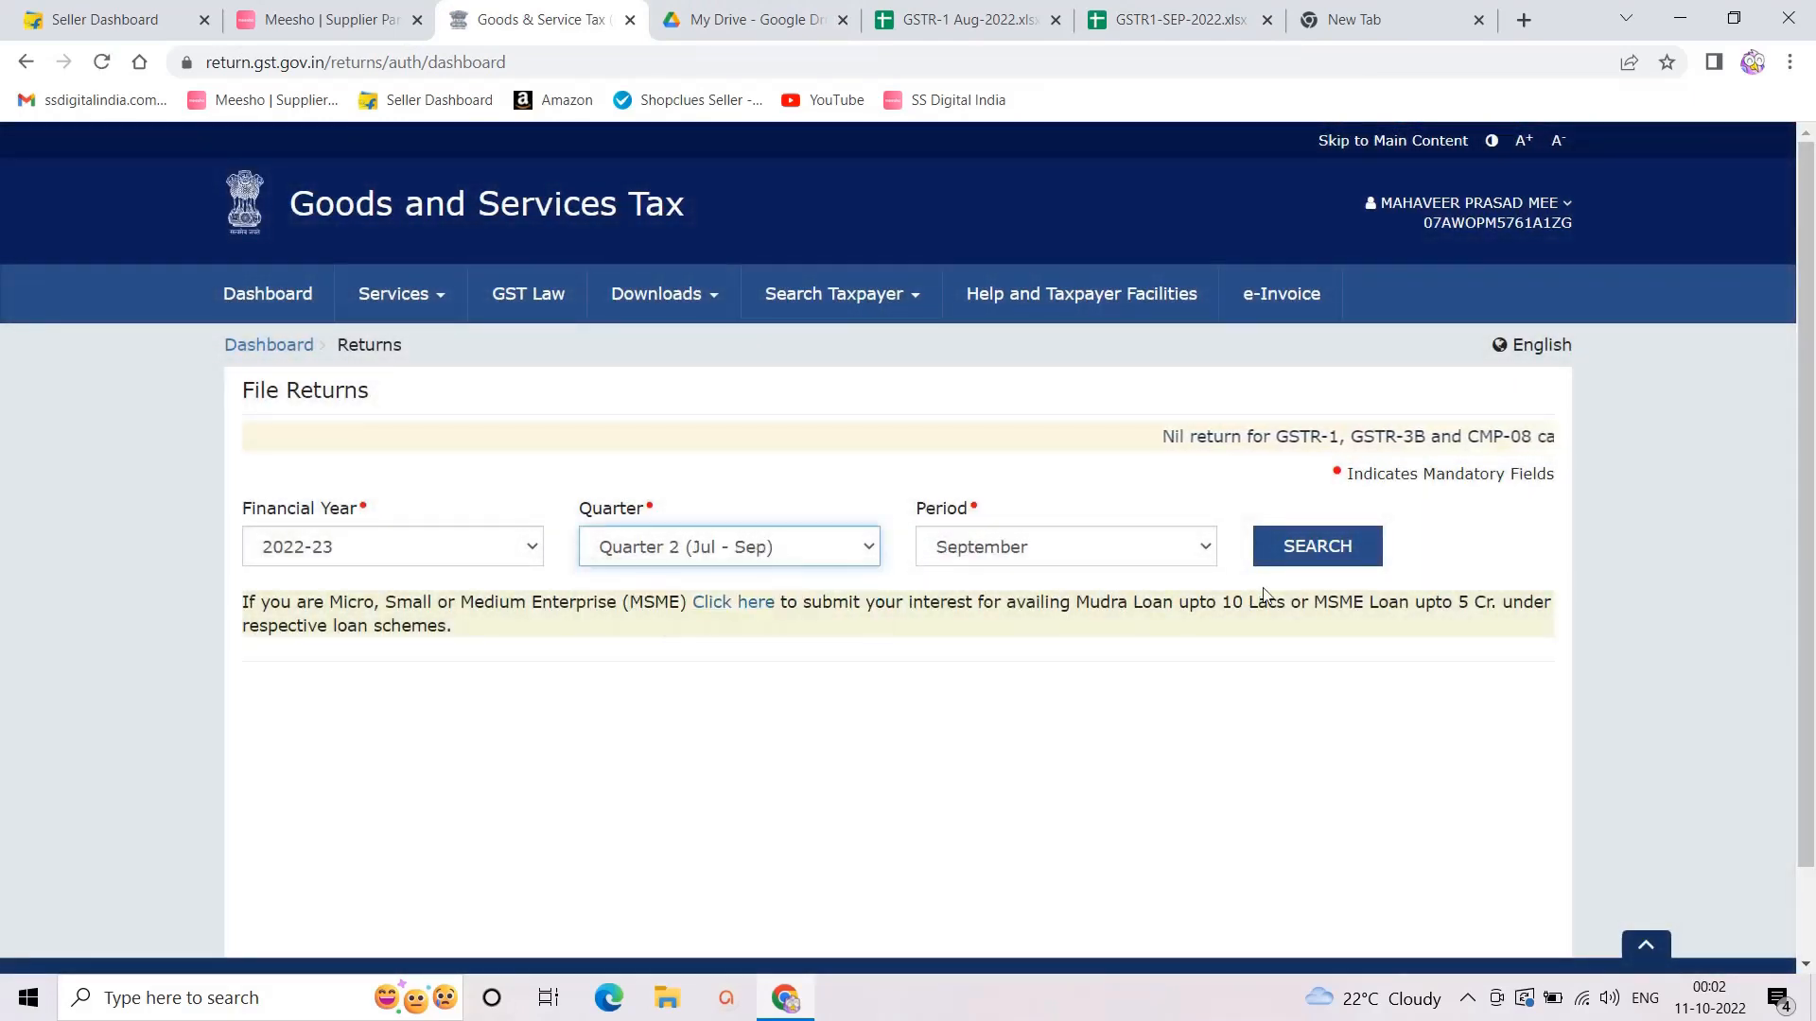
left_click(1288, 554)
scroll(641, 728, "down", 2)
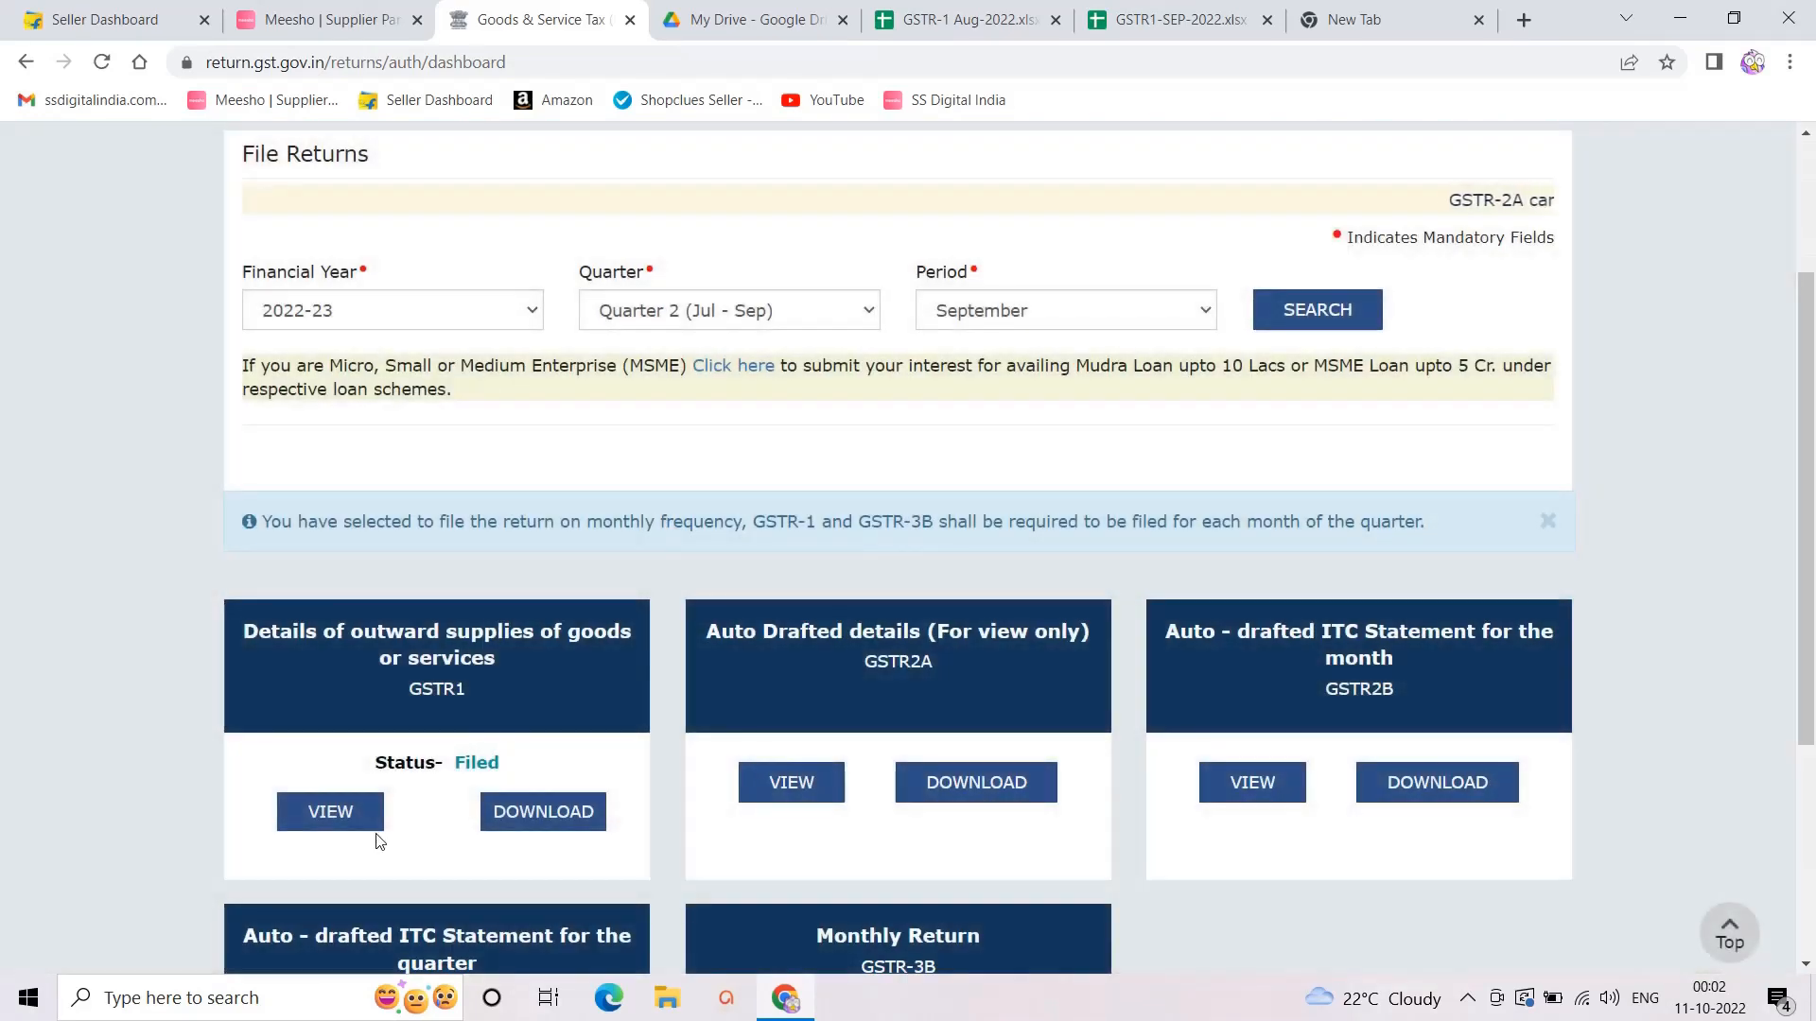
Step: Open the filed September GSTR-1 consolidated summary and highlight its 1,23,359.00 total liability
left_click(312, 817)
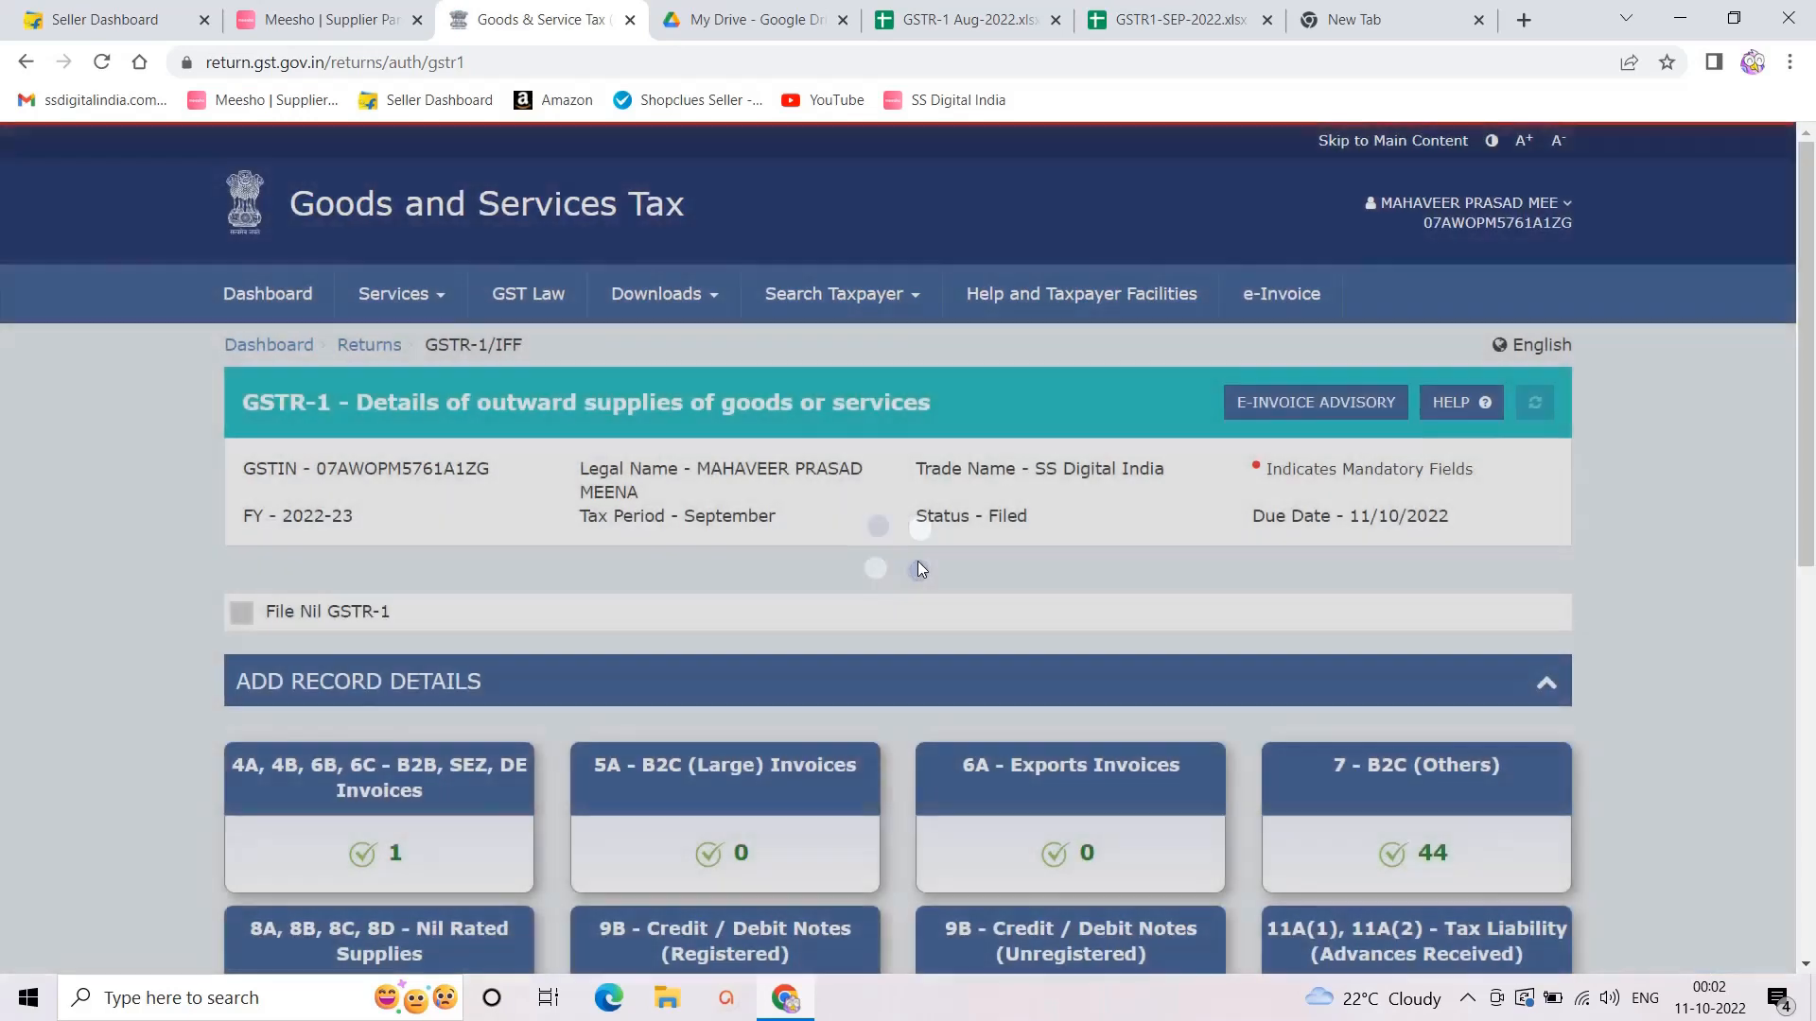
scroll(923, 559, "down", 8)
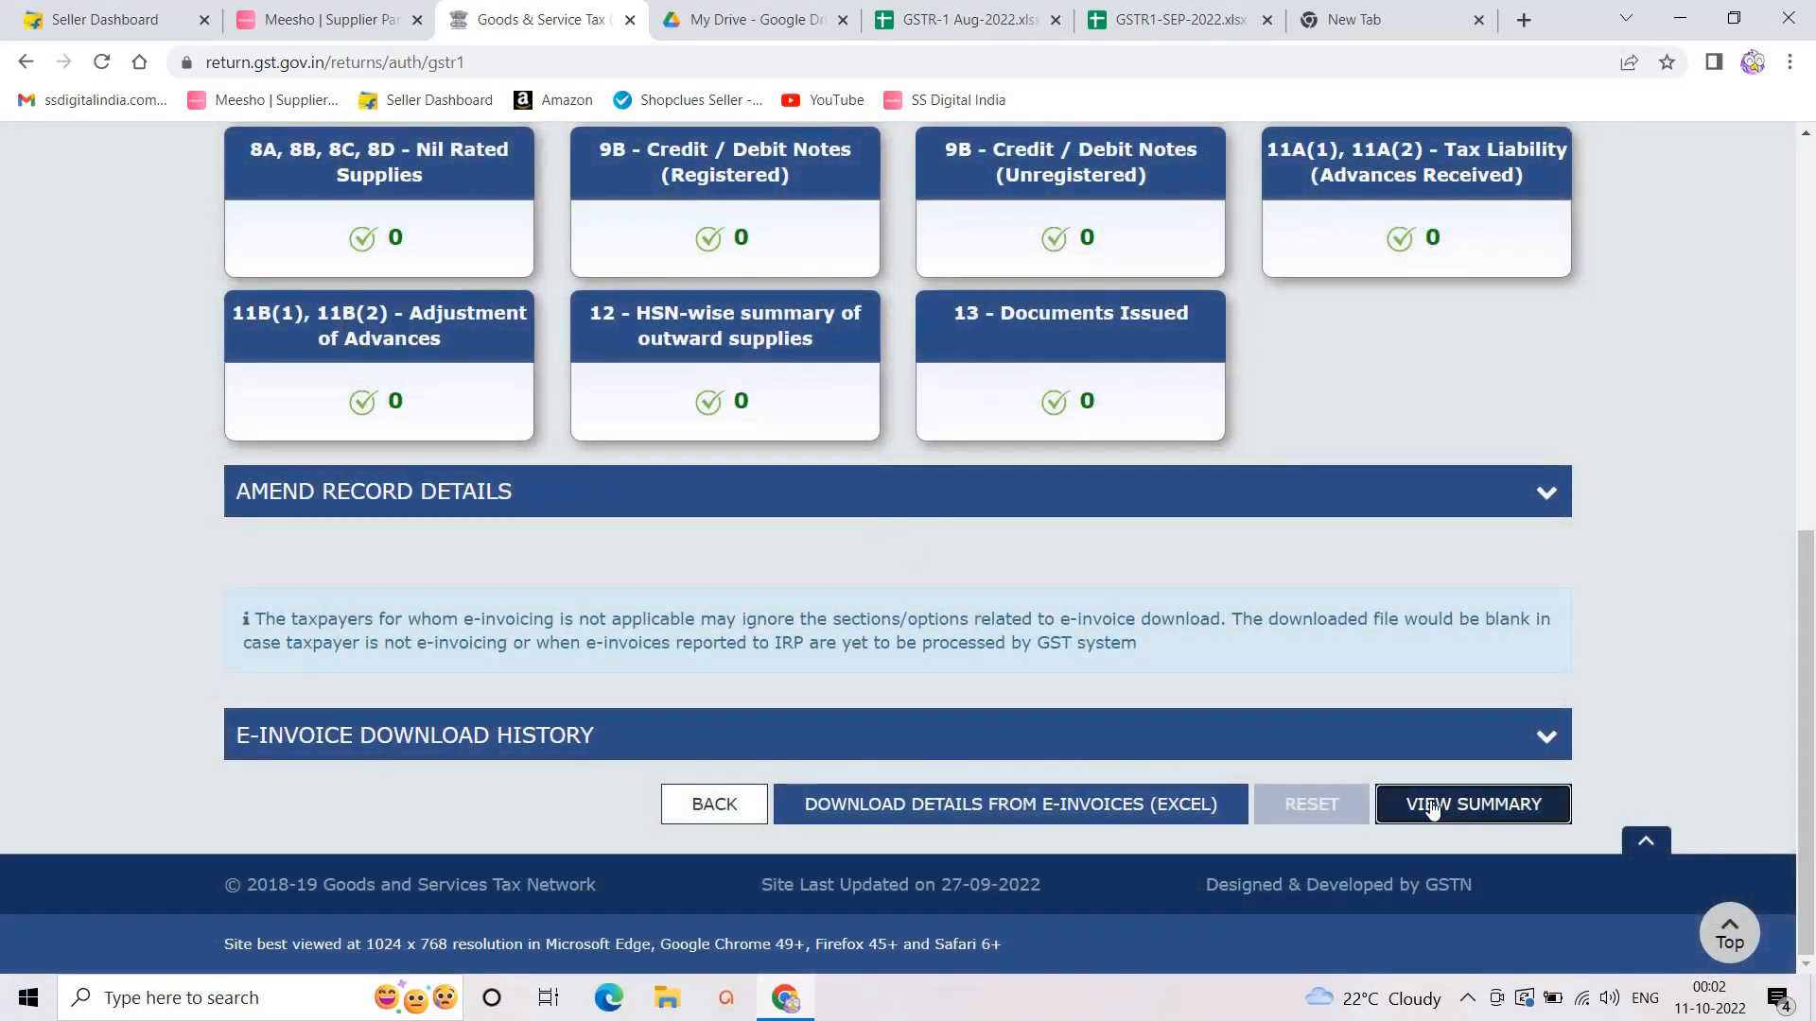
left_click(1432, 806)
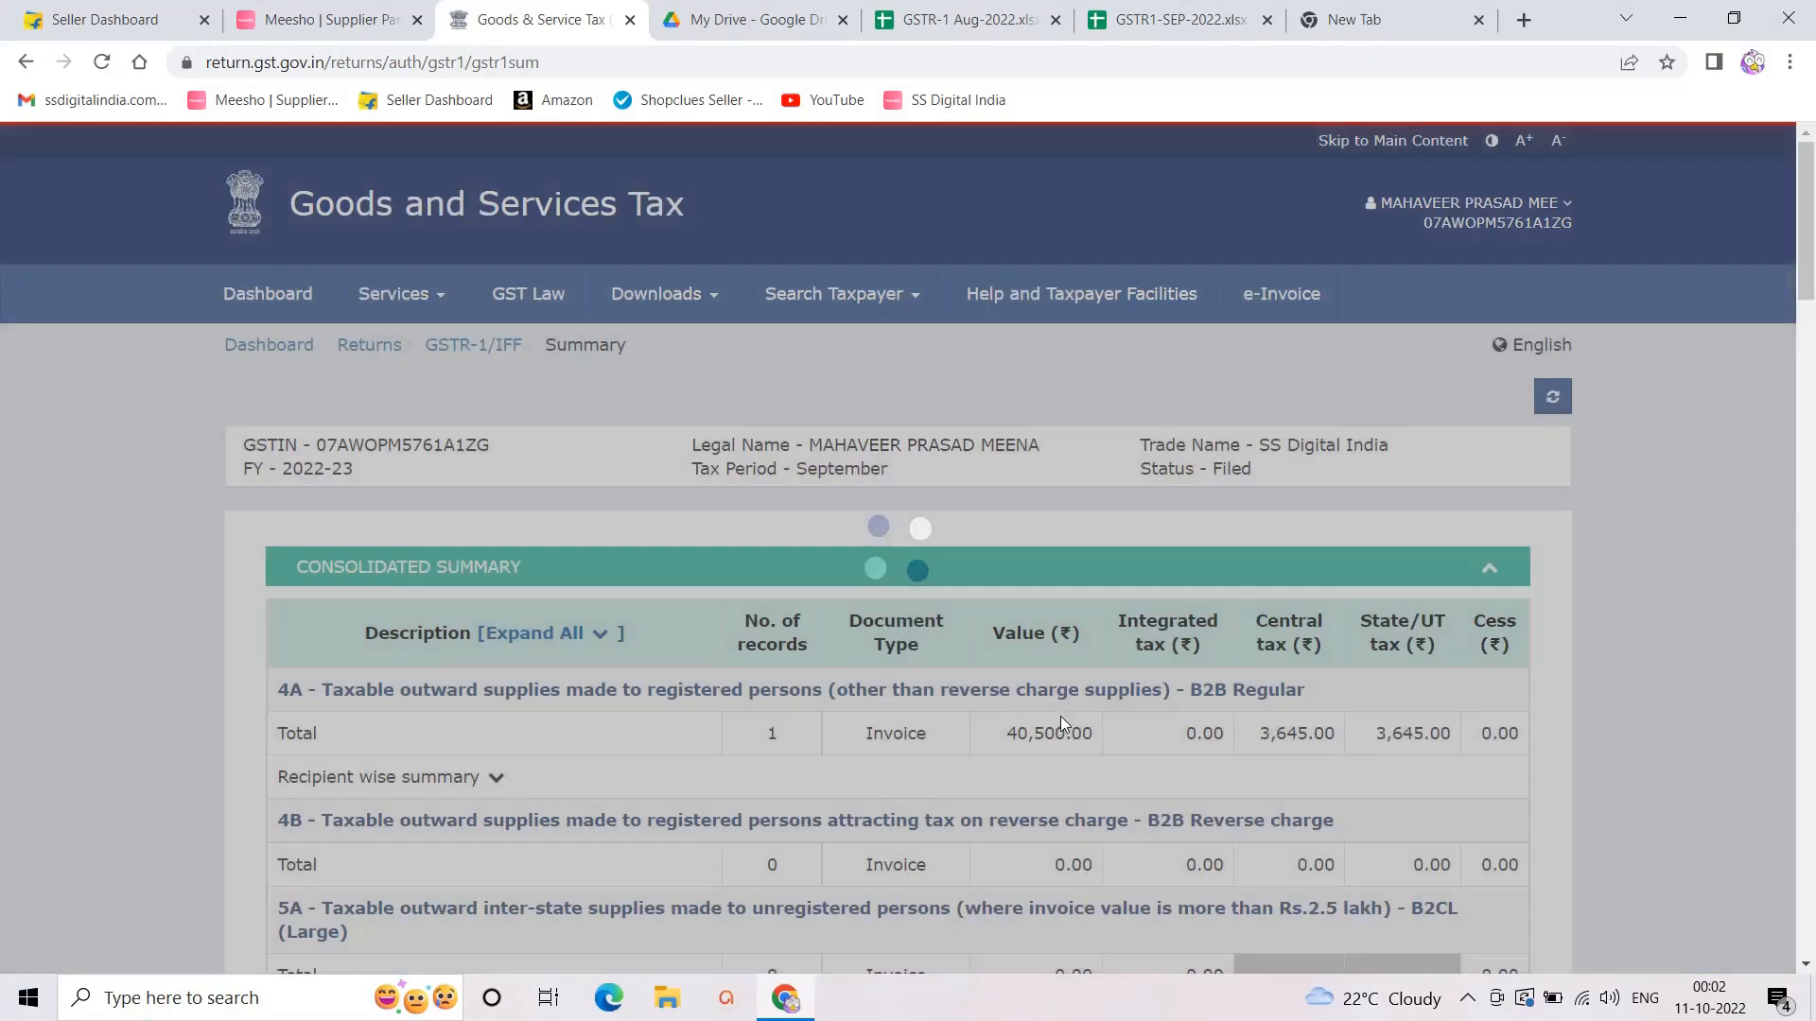
scroll(1079, 700, "down", 20)
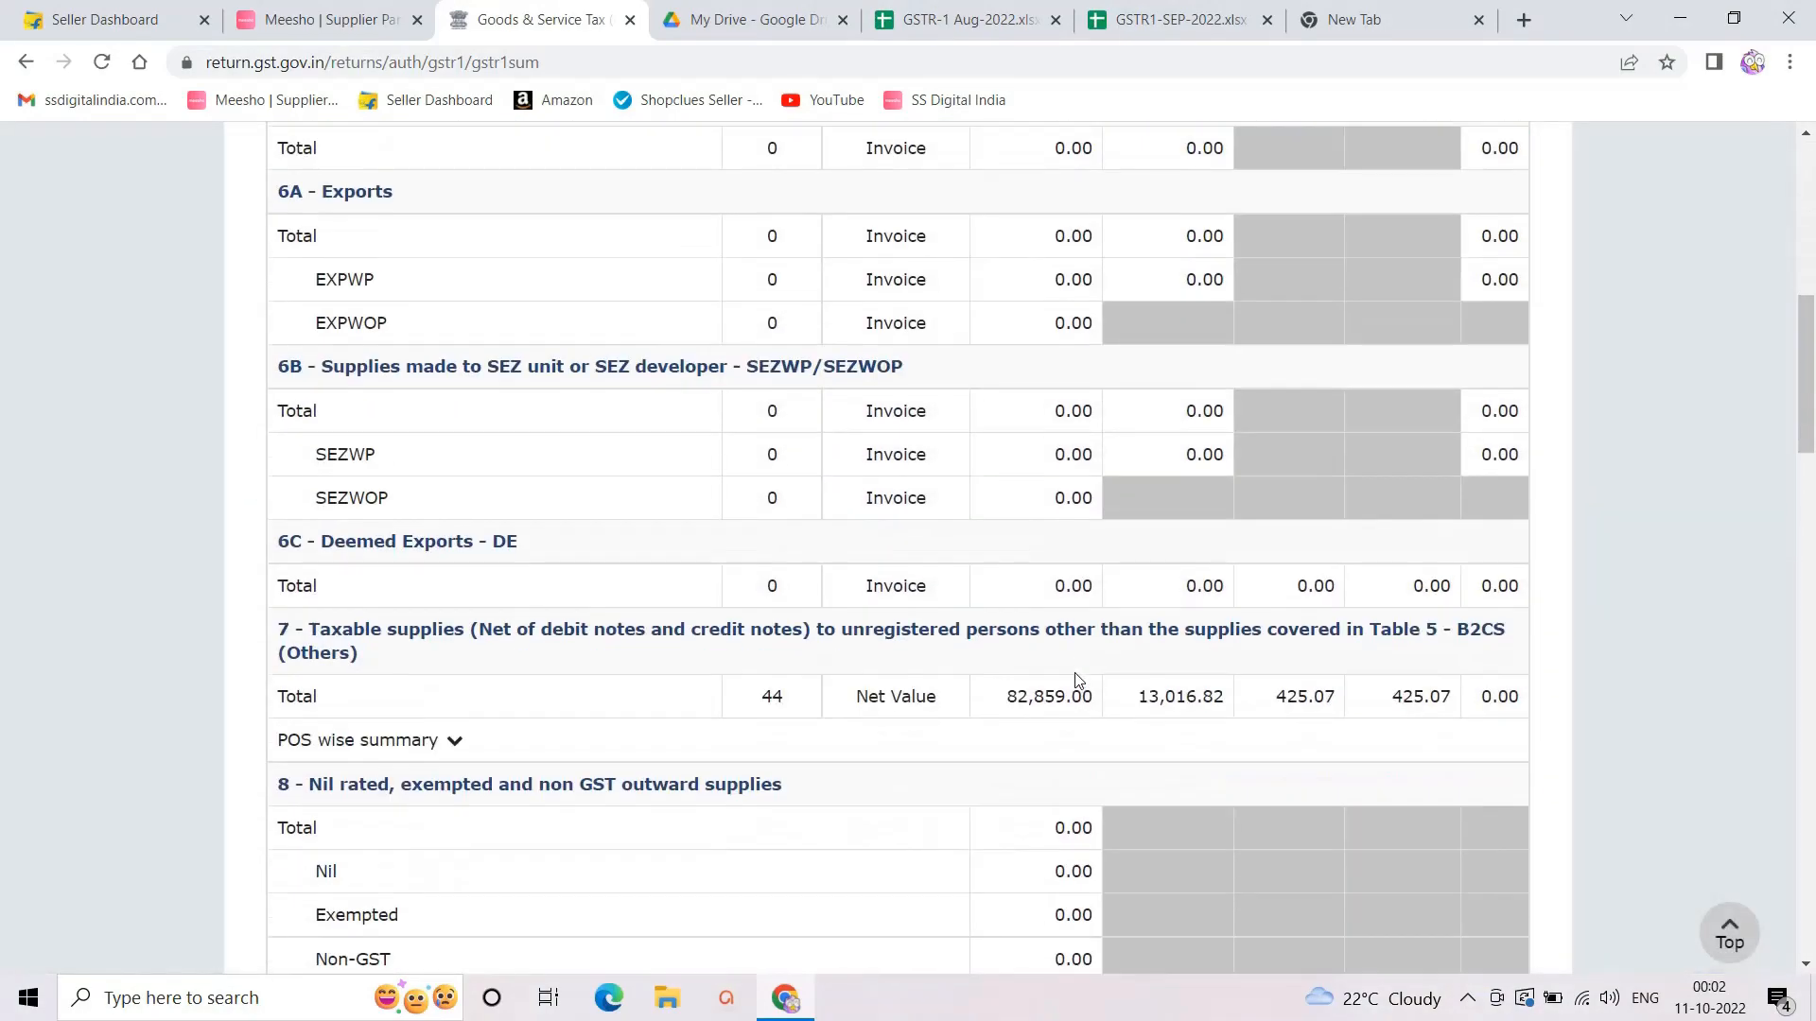
scroll(1097, 674, "down", 10)
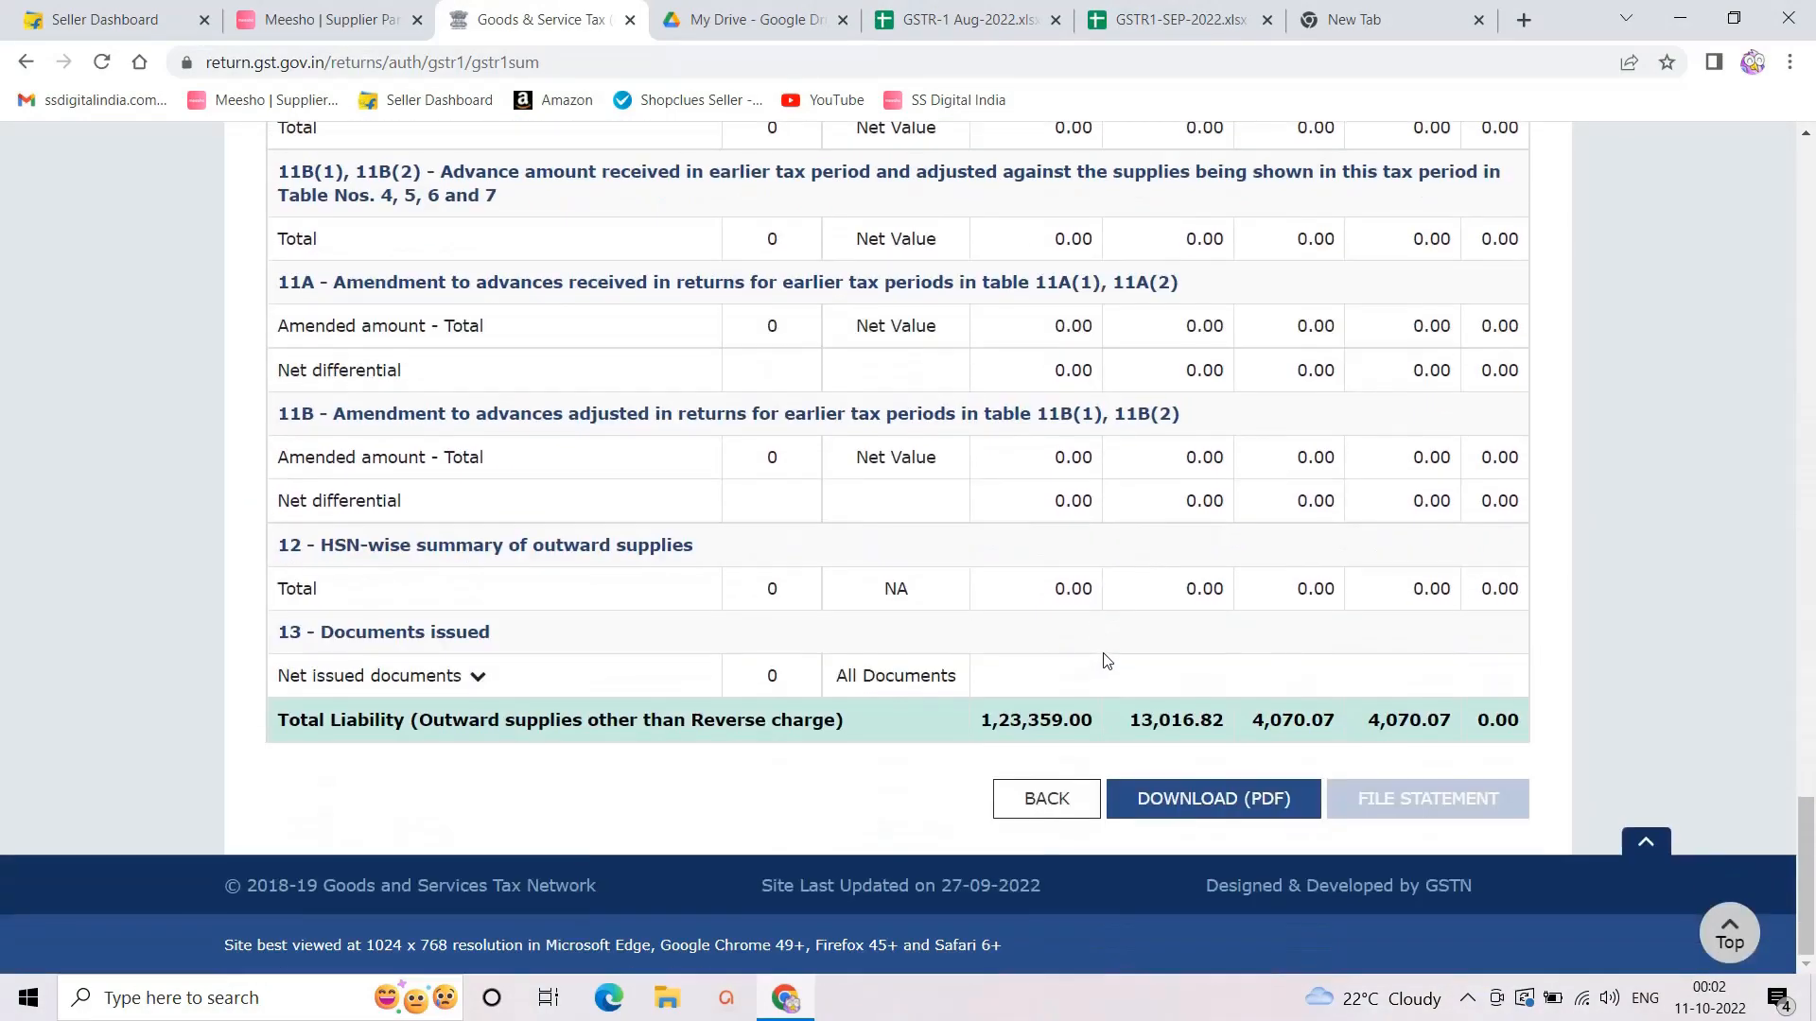
left_click_drag(974, 719, 1095, 724)
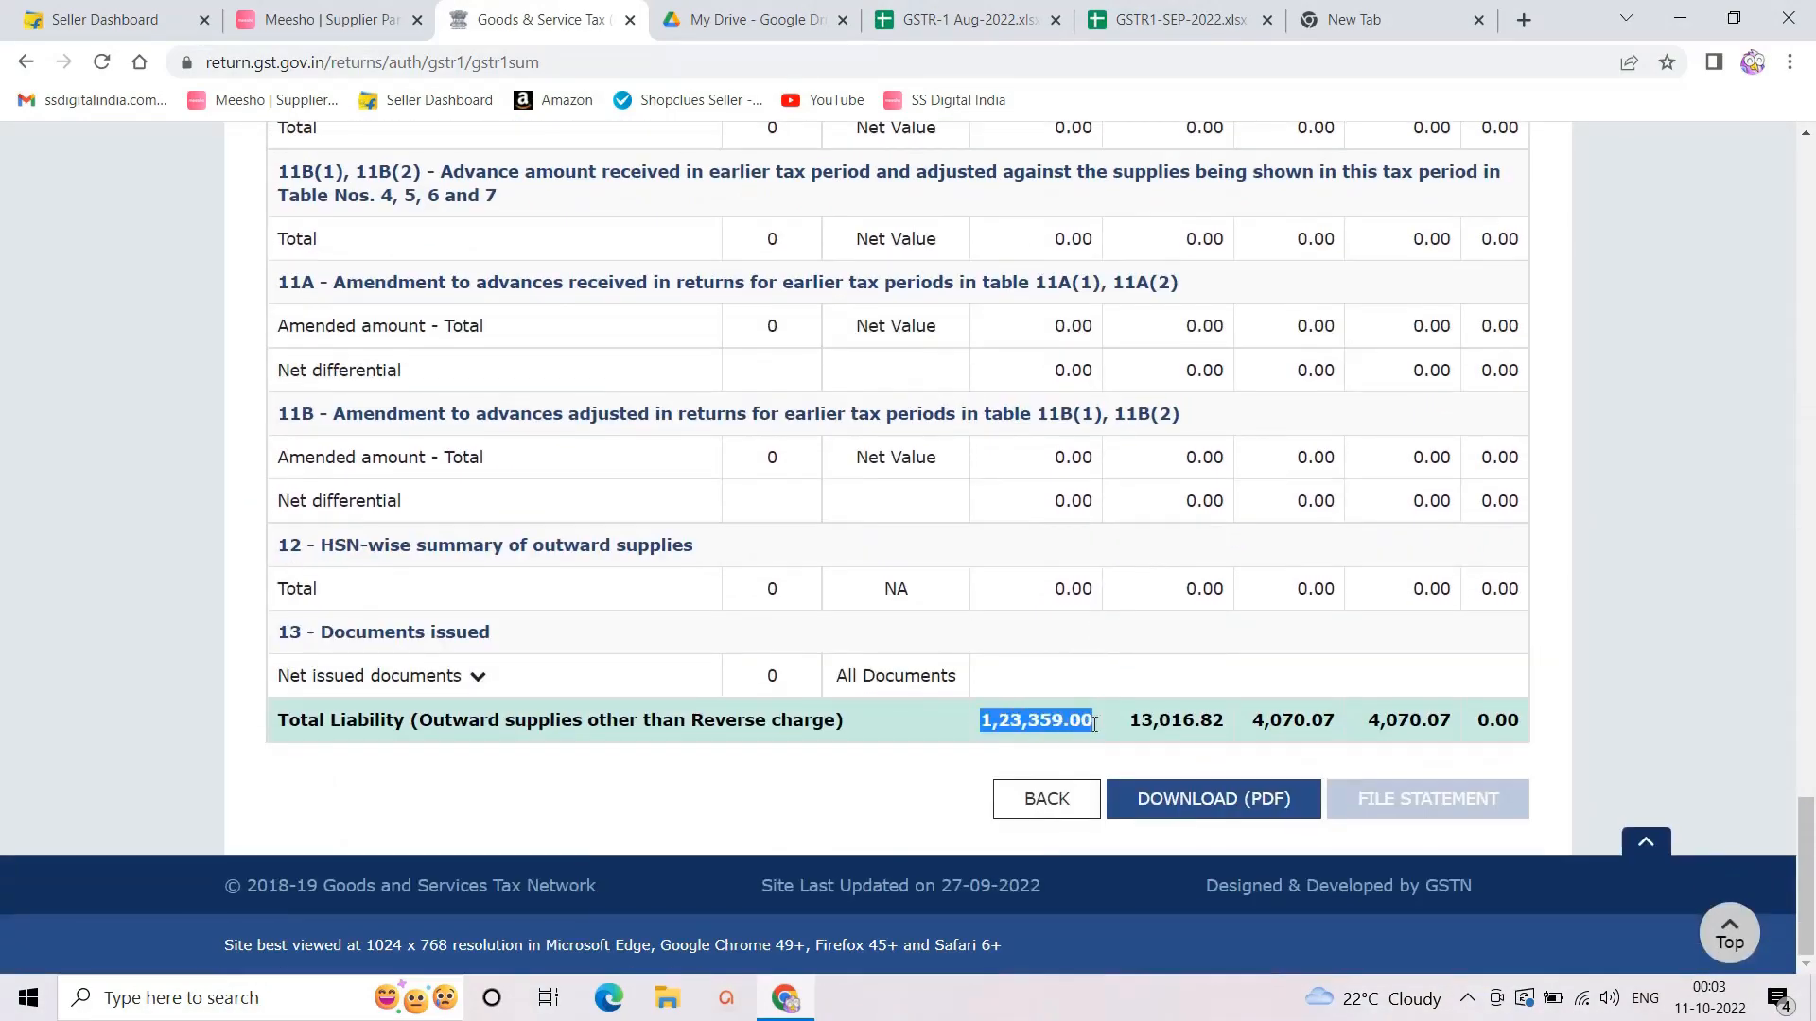
Step: Reselect the 1,23,359.00 total liability, then compare it with the GSTR1-SEP-2022 sheet
scroll(1088, 714, "up", 20)
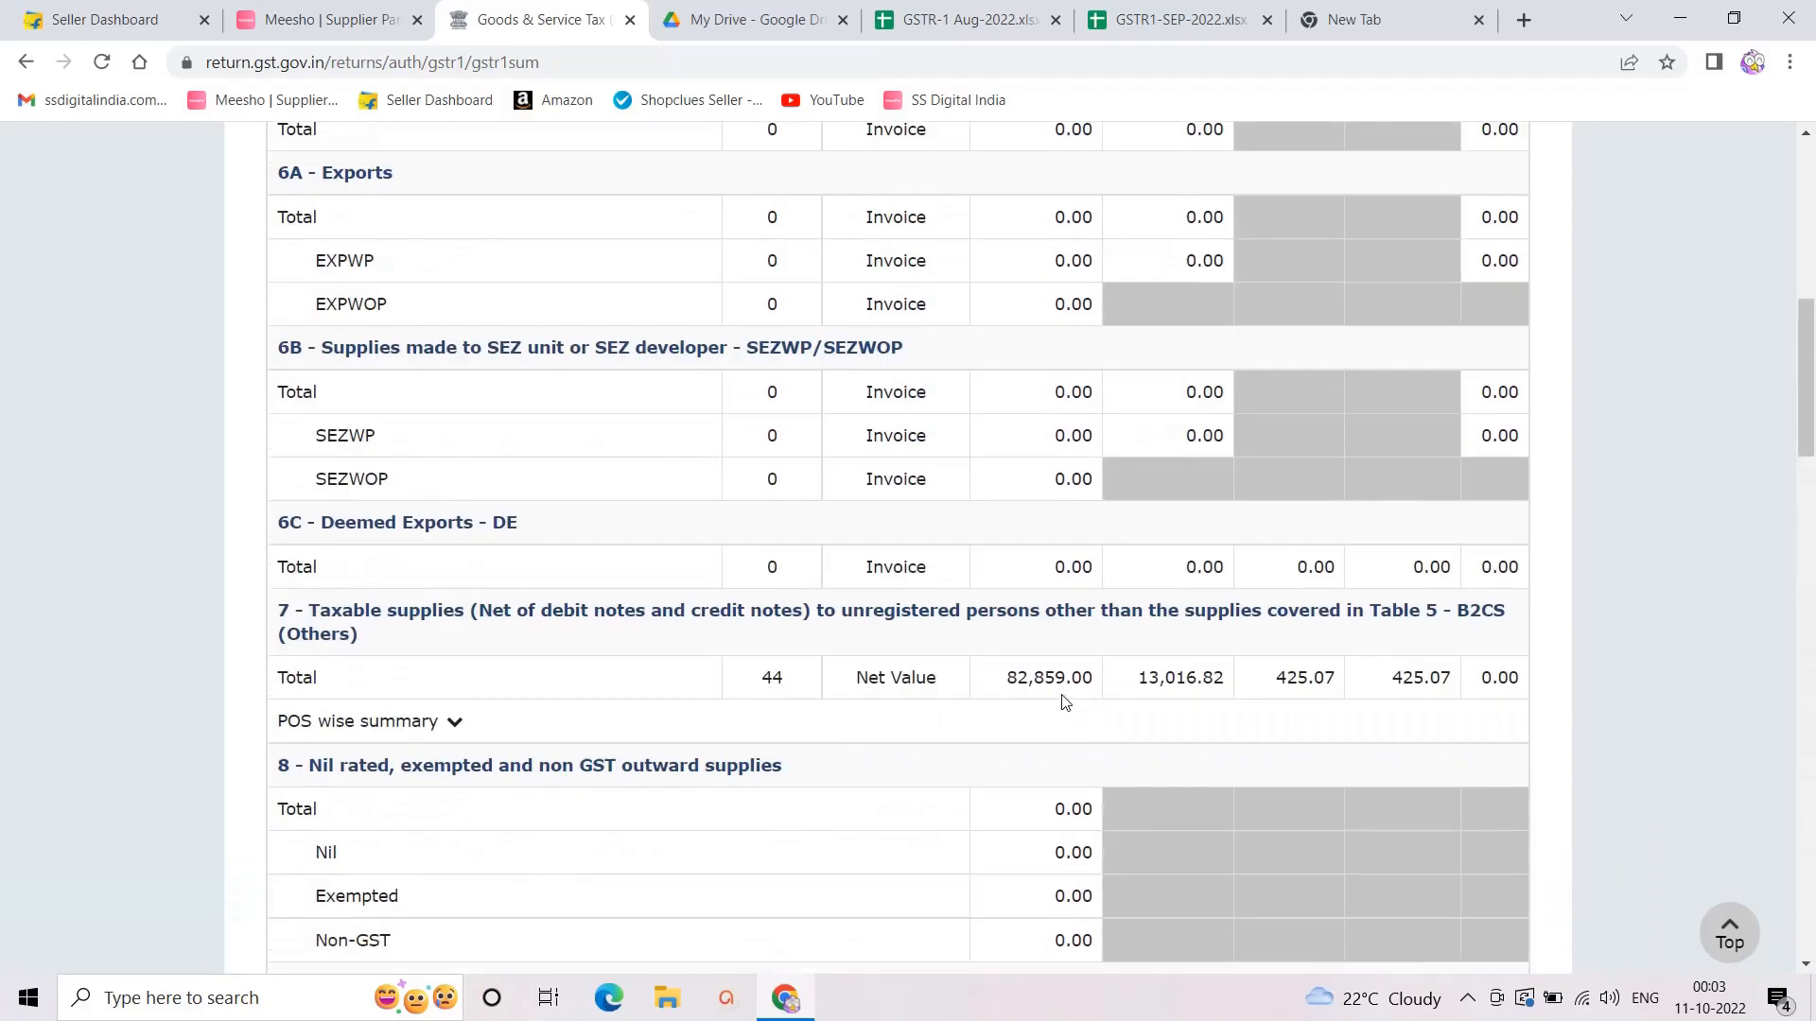
scroll(1063, 700, "up", 5)
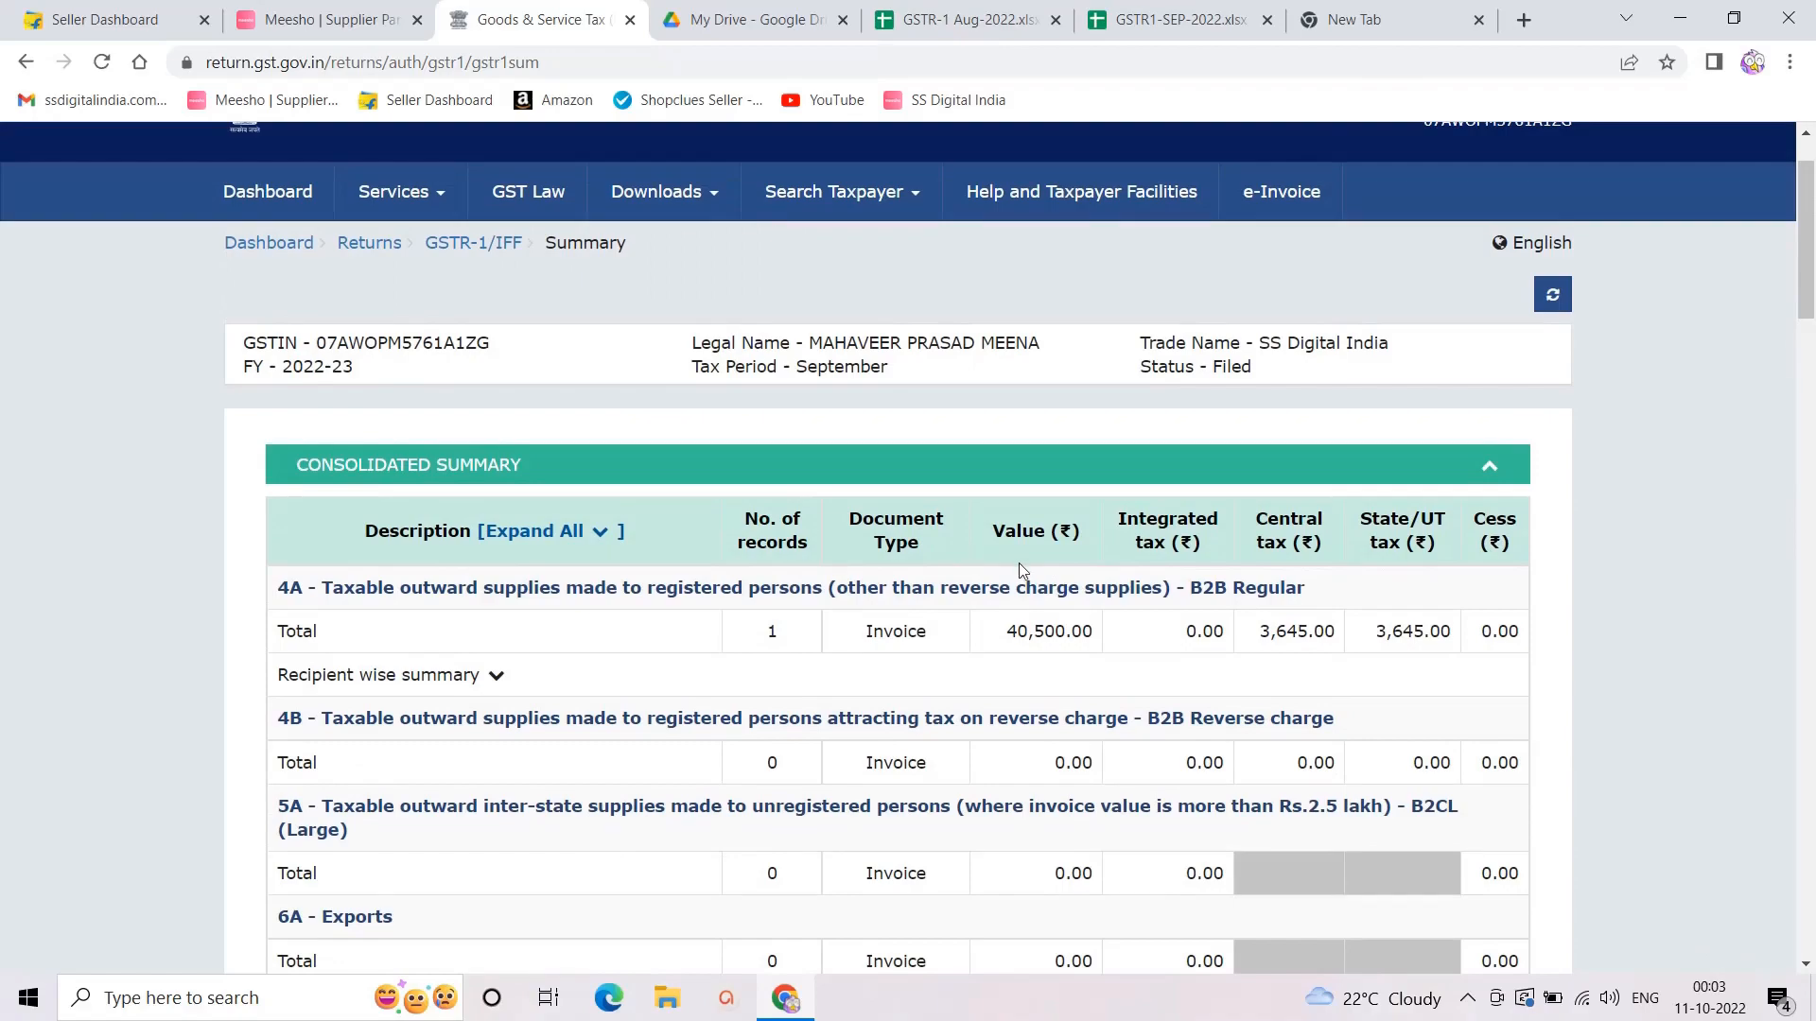
scroll(1030, 552, "down", 15)
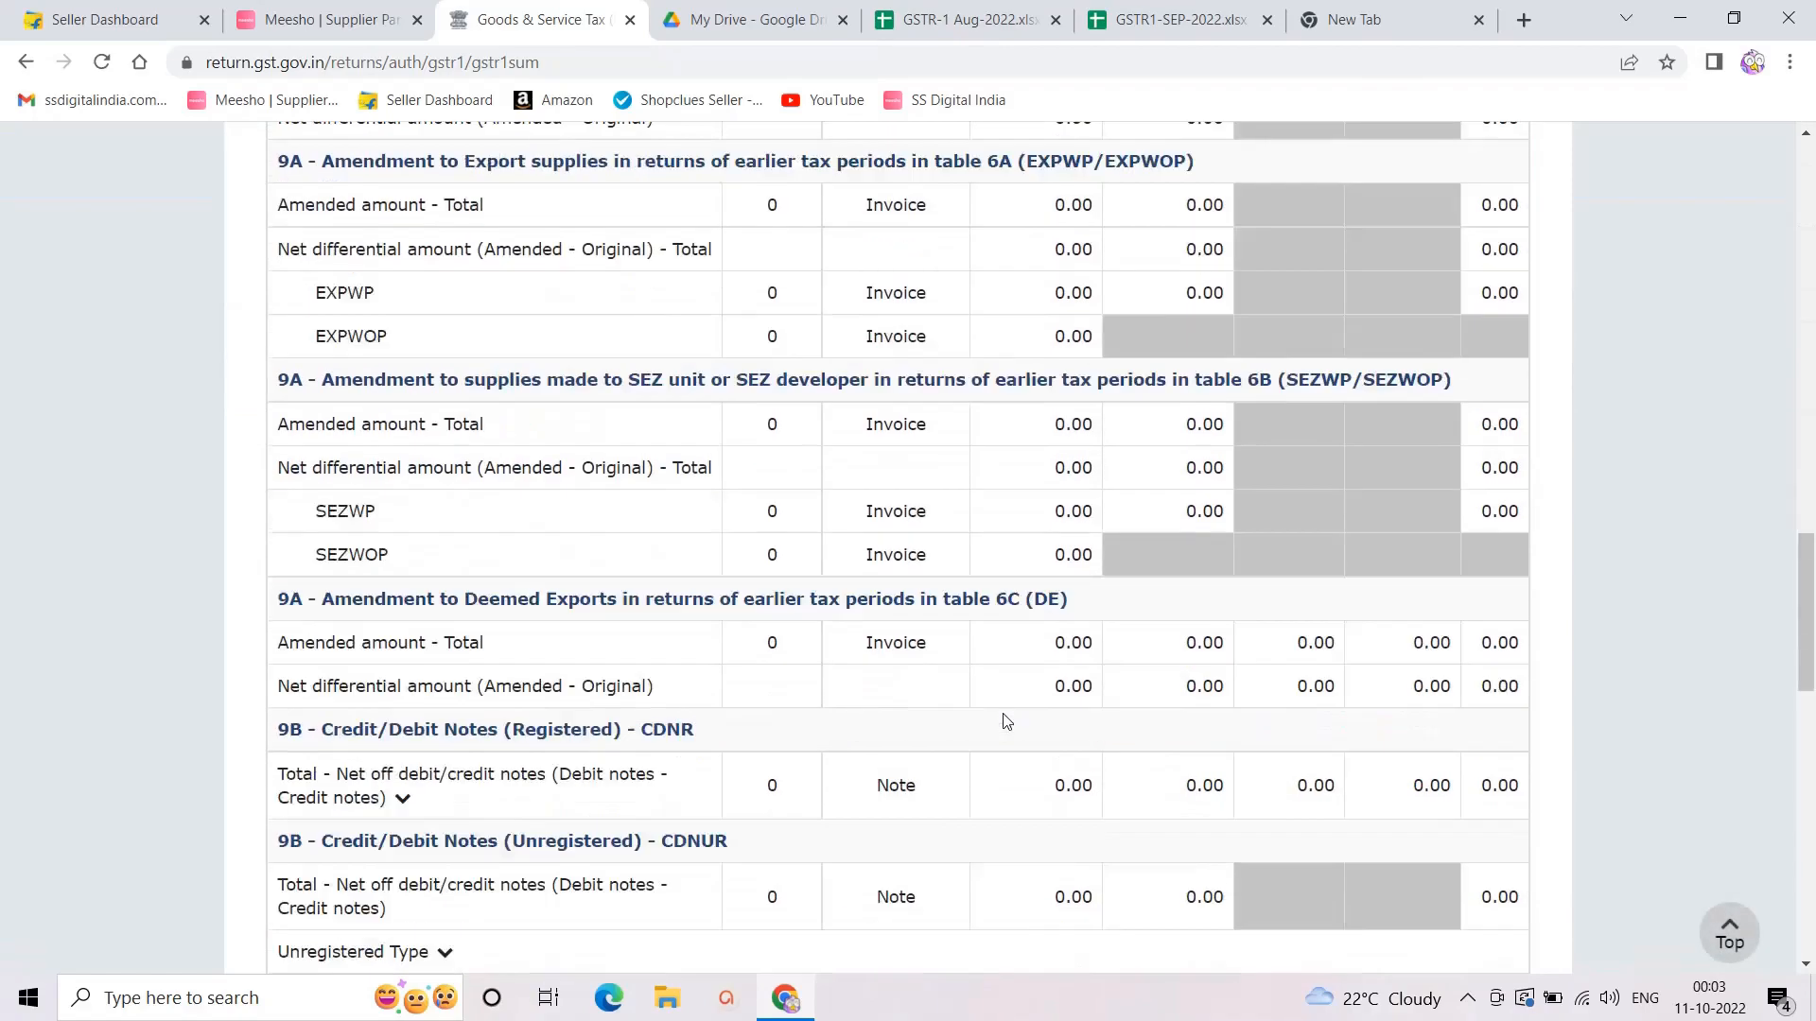
scroll(1005, 720, "down", 10)
double_click(1005, 720)
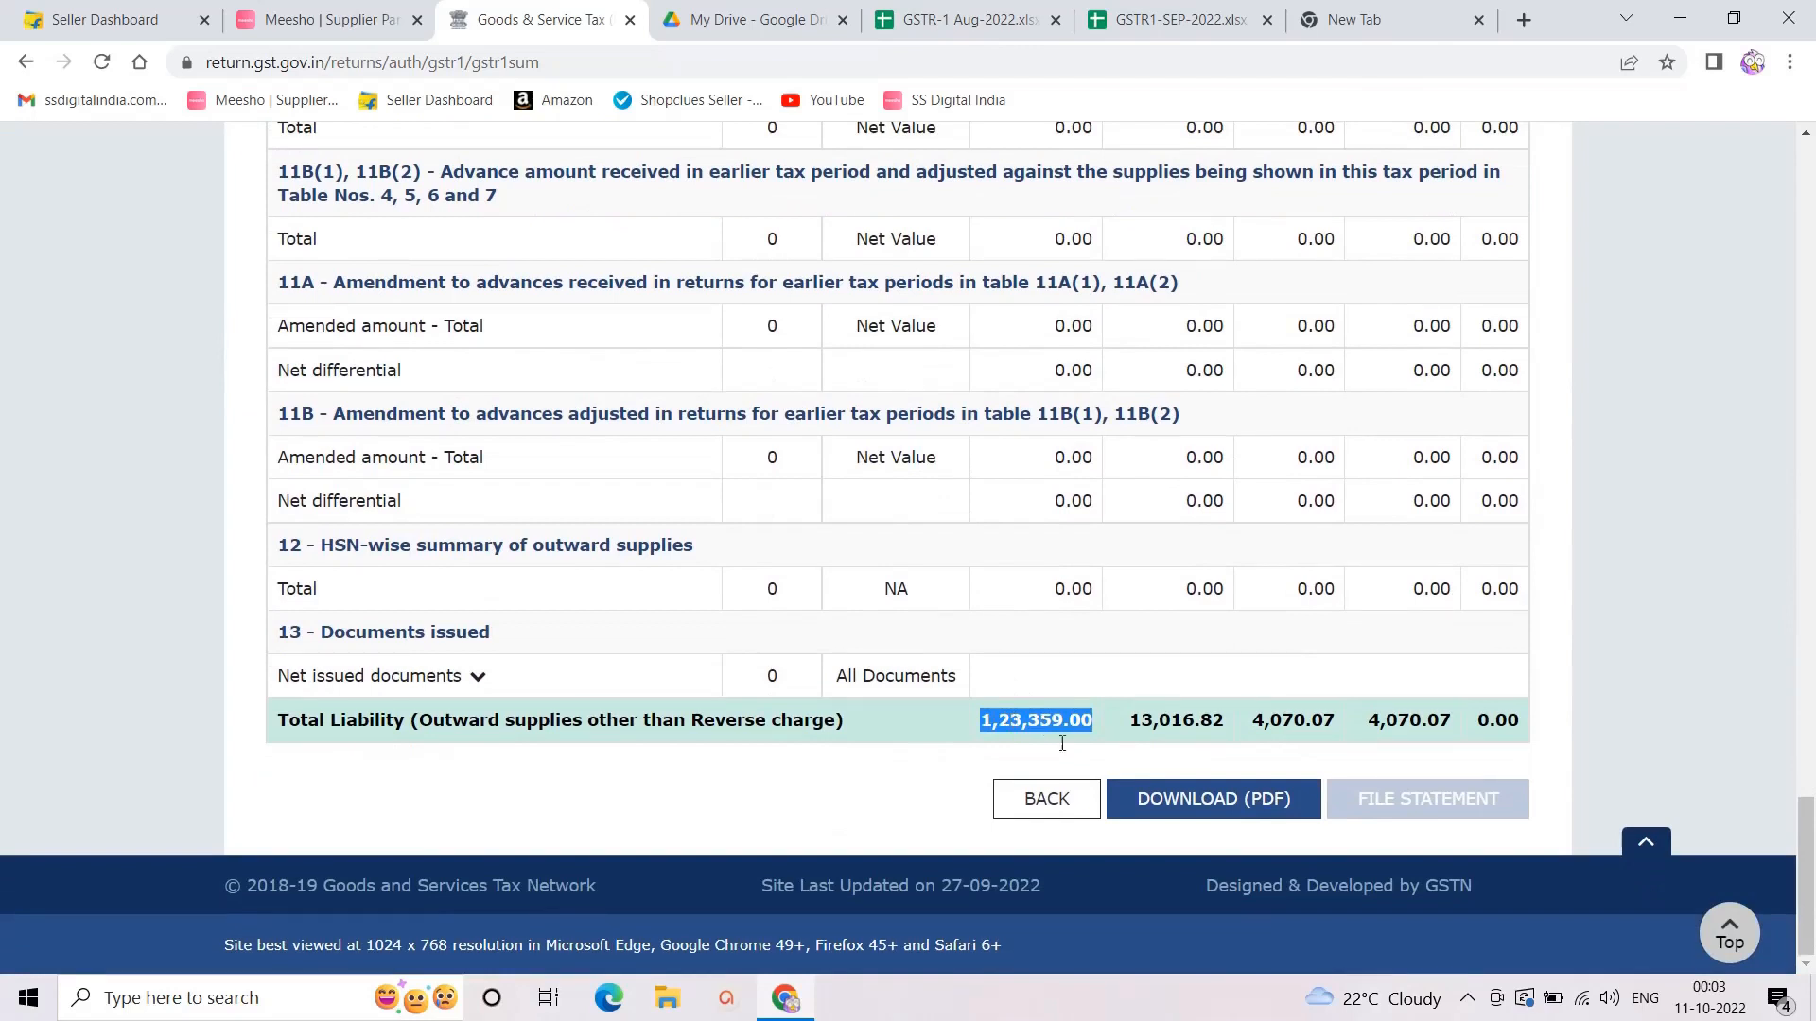
left_click(1032, 725)
left_click(1147, 20)
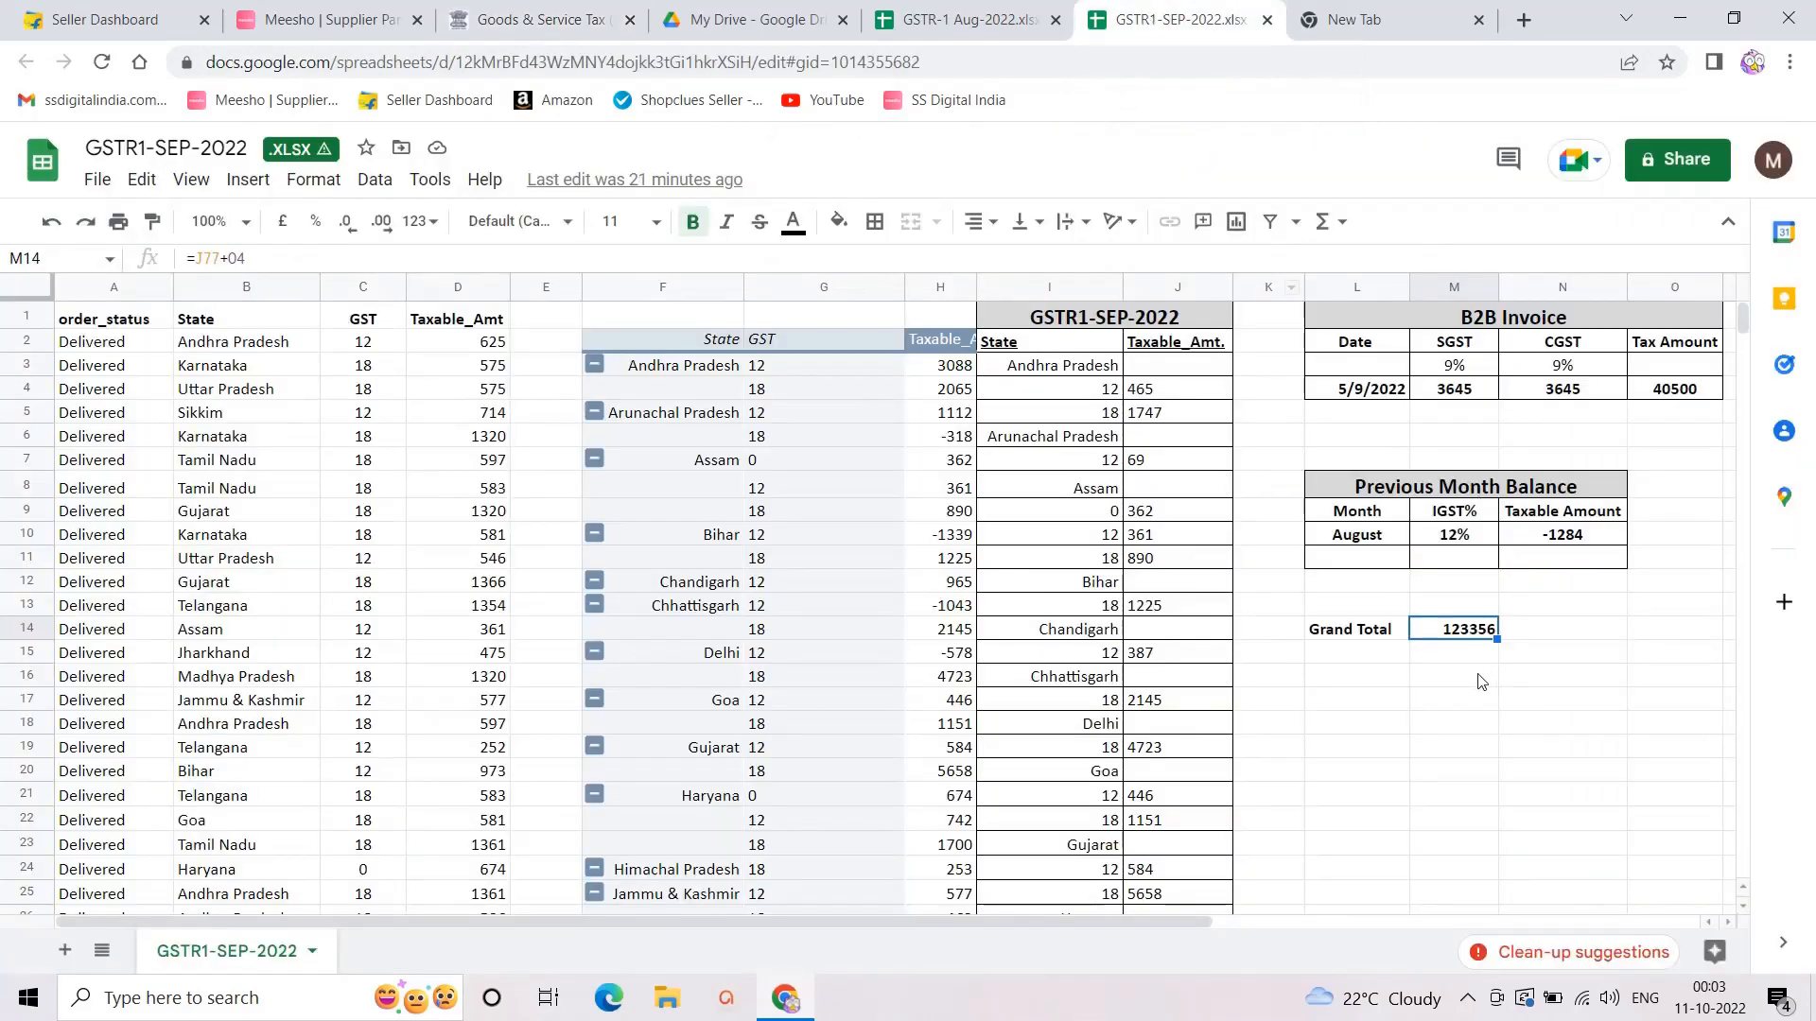
Step: Back on the portal summary, highlight the 1,23,359.00 total liability against the sheet's 123356
left_click(528, 17)
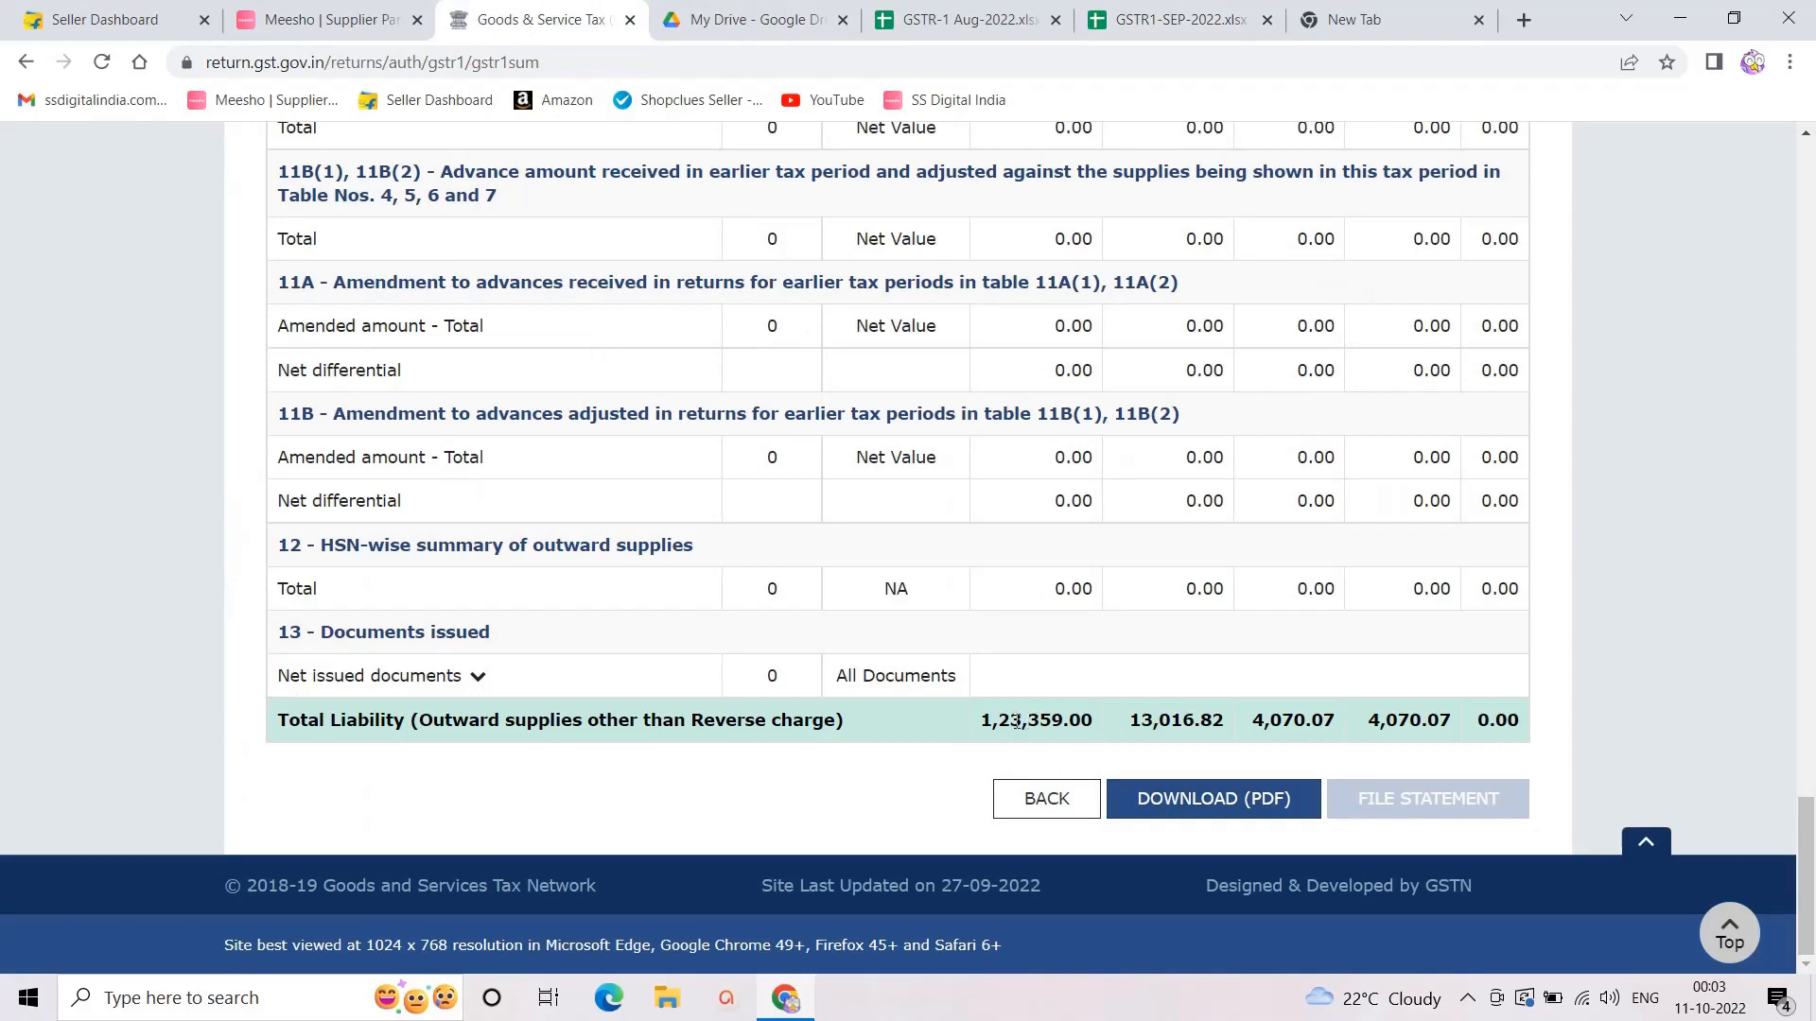
left_click_drag(976, 721, 1081, 721)
left_click(1084, 746)
left_click_drag(980, 723, 1074, 721)
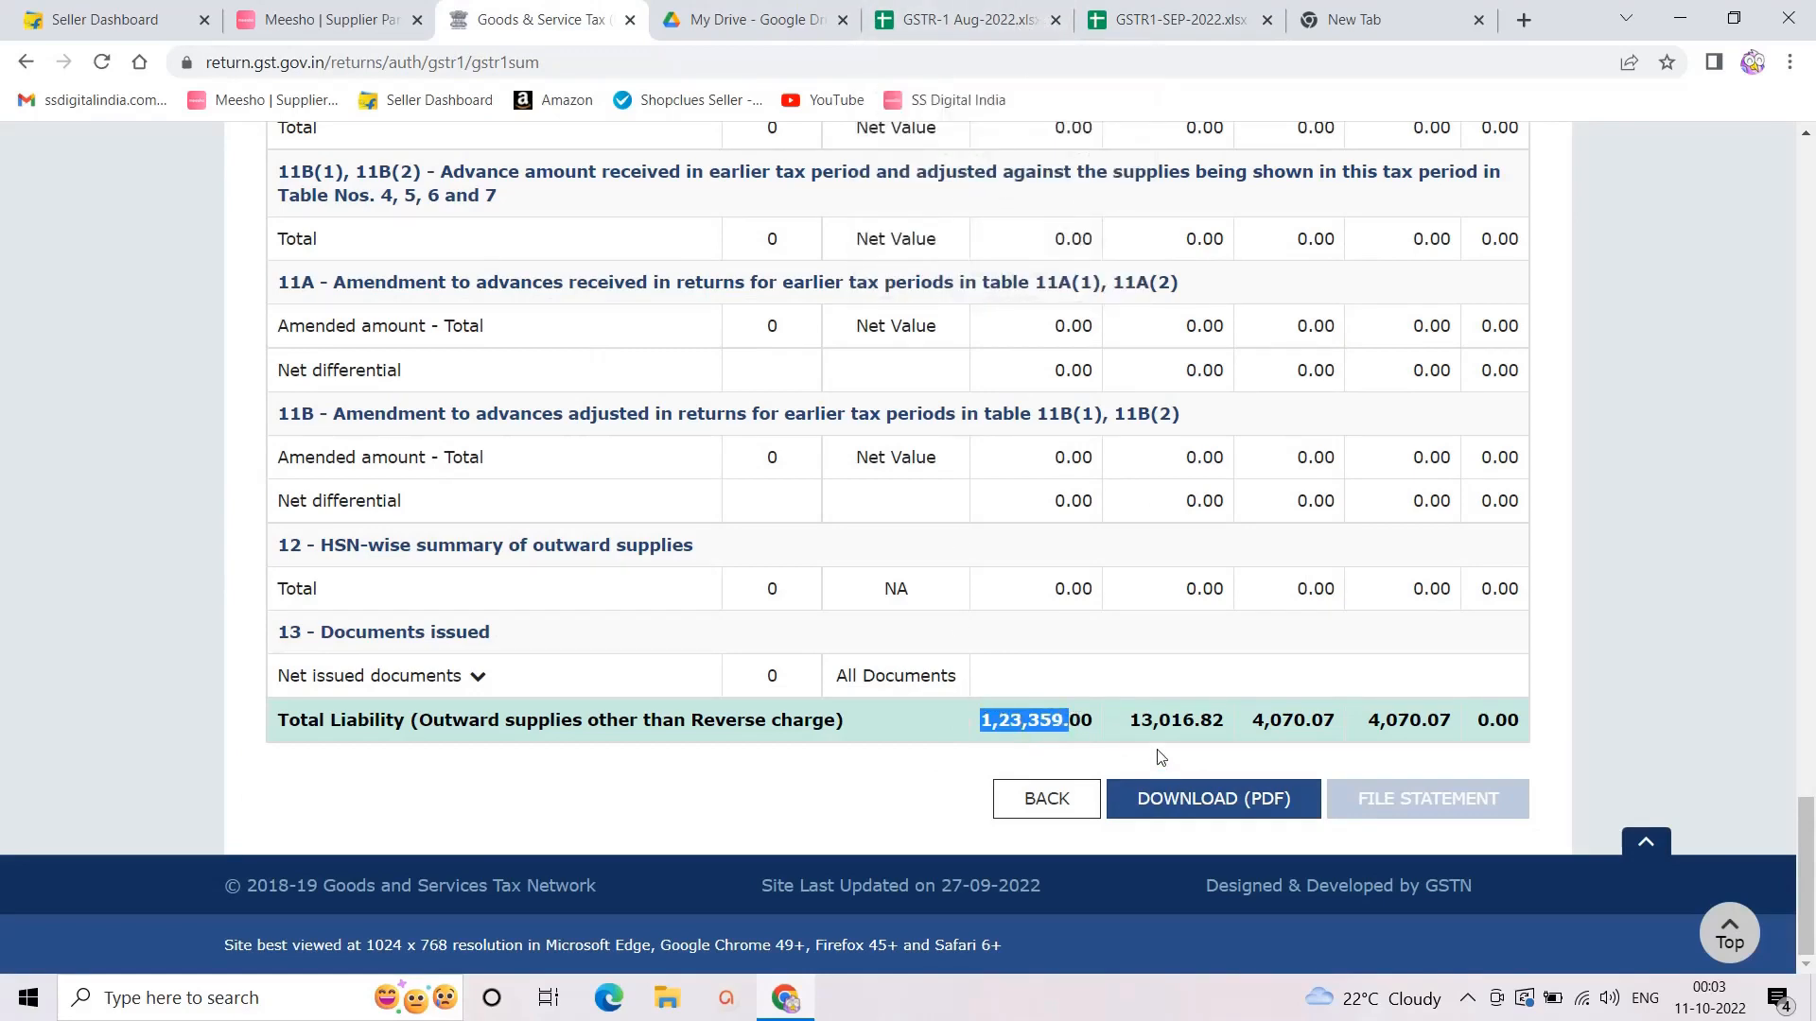
left_click(1112, 733)
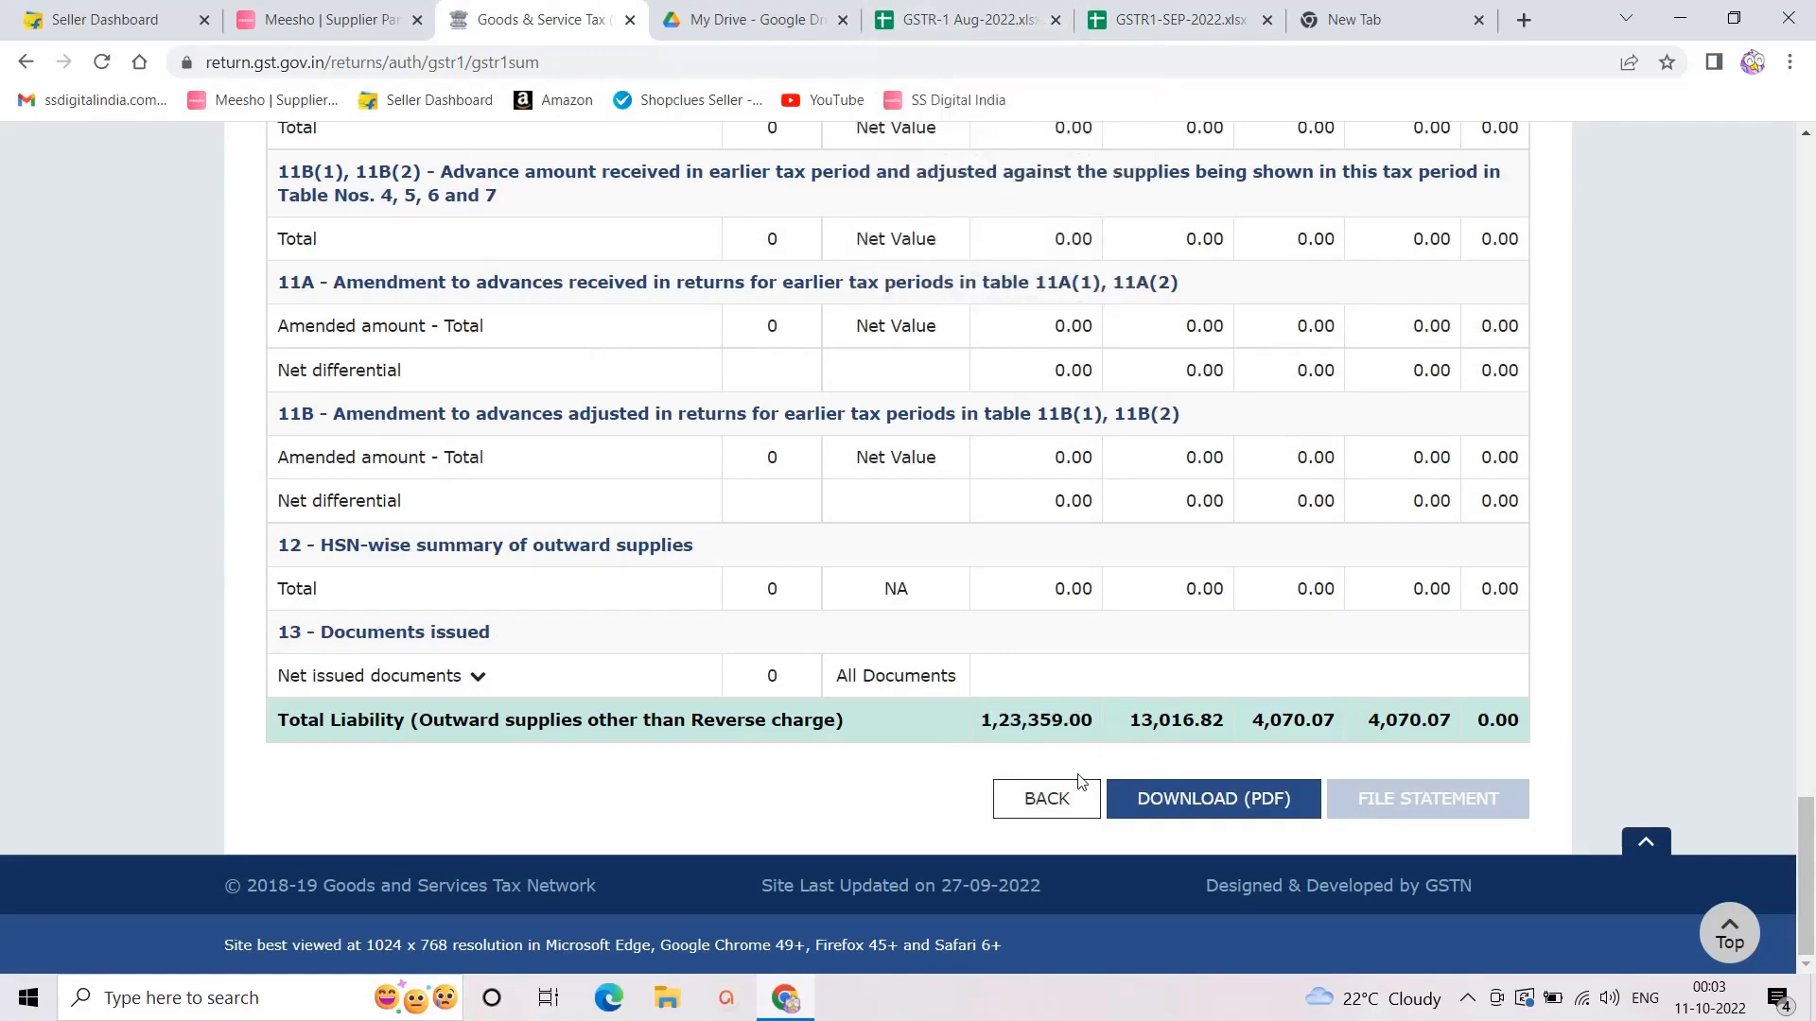